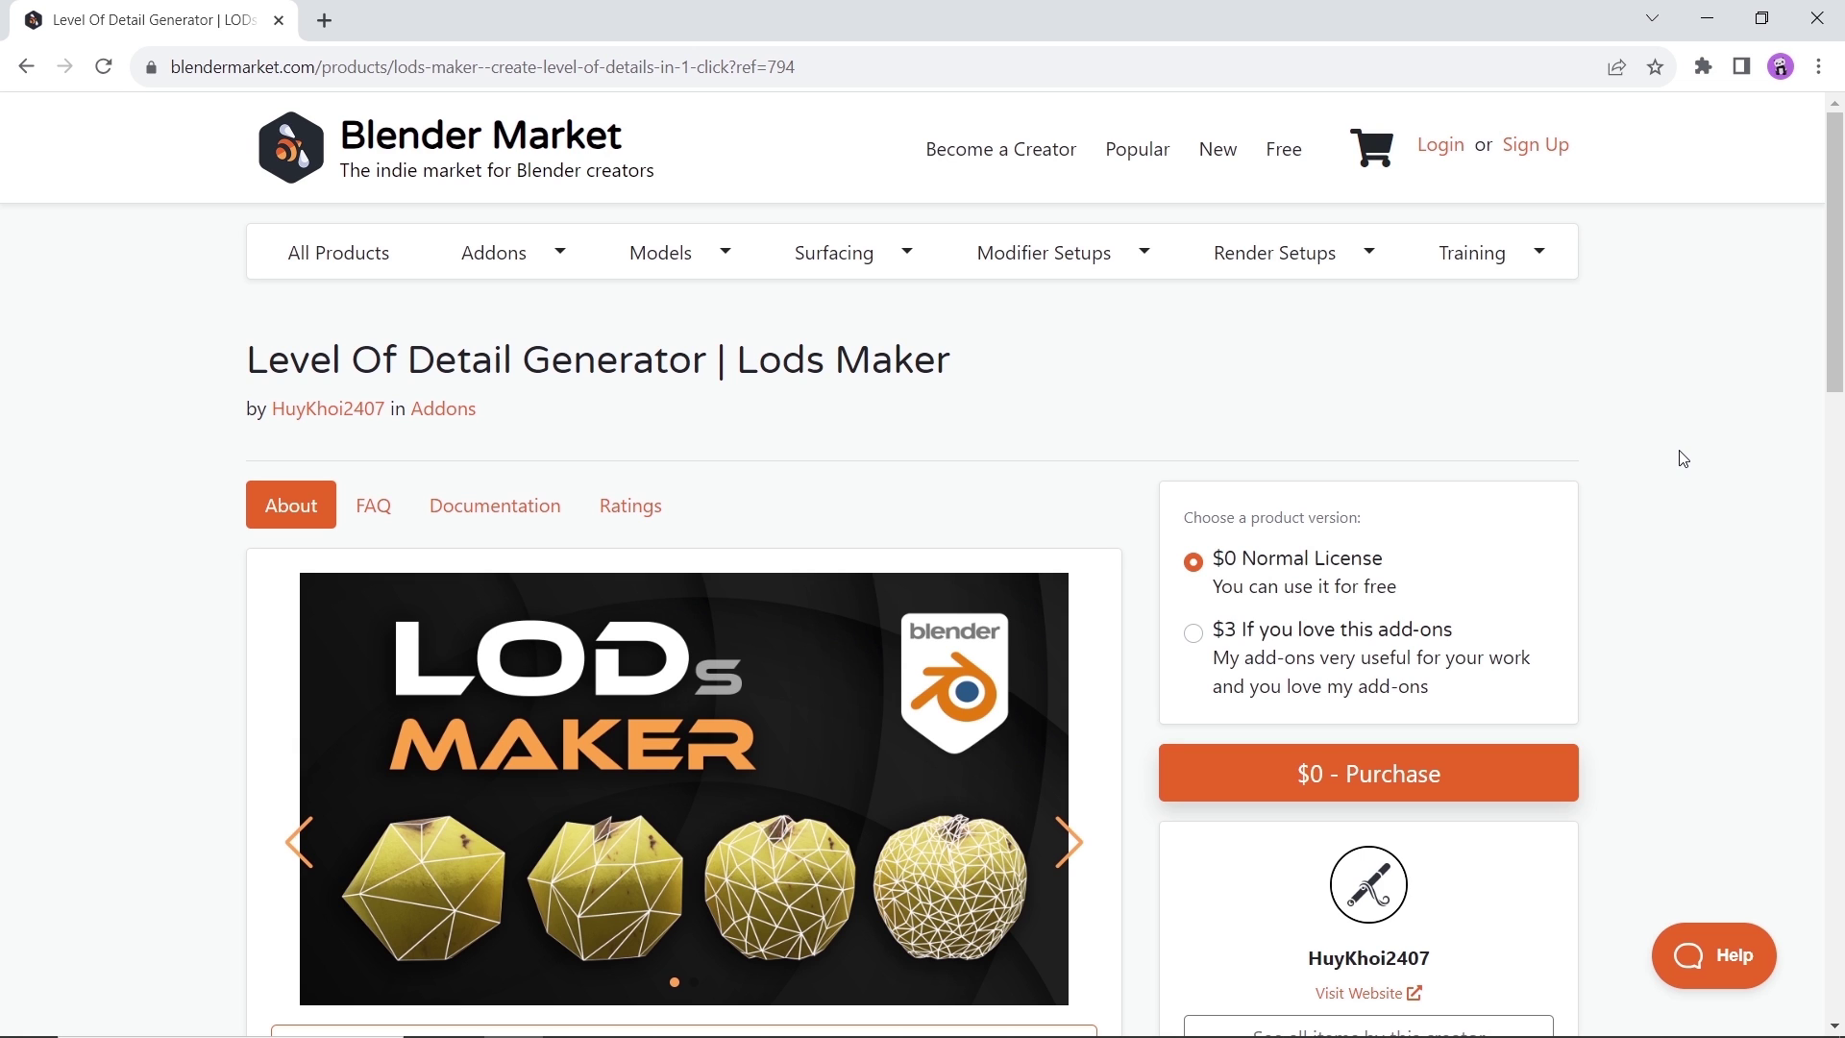
pyautogui.scroll(-1, 1682, 458)
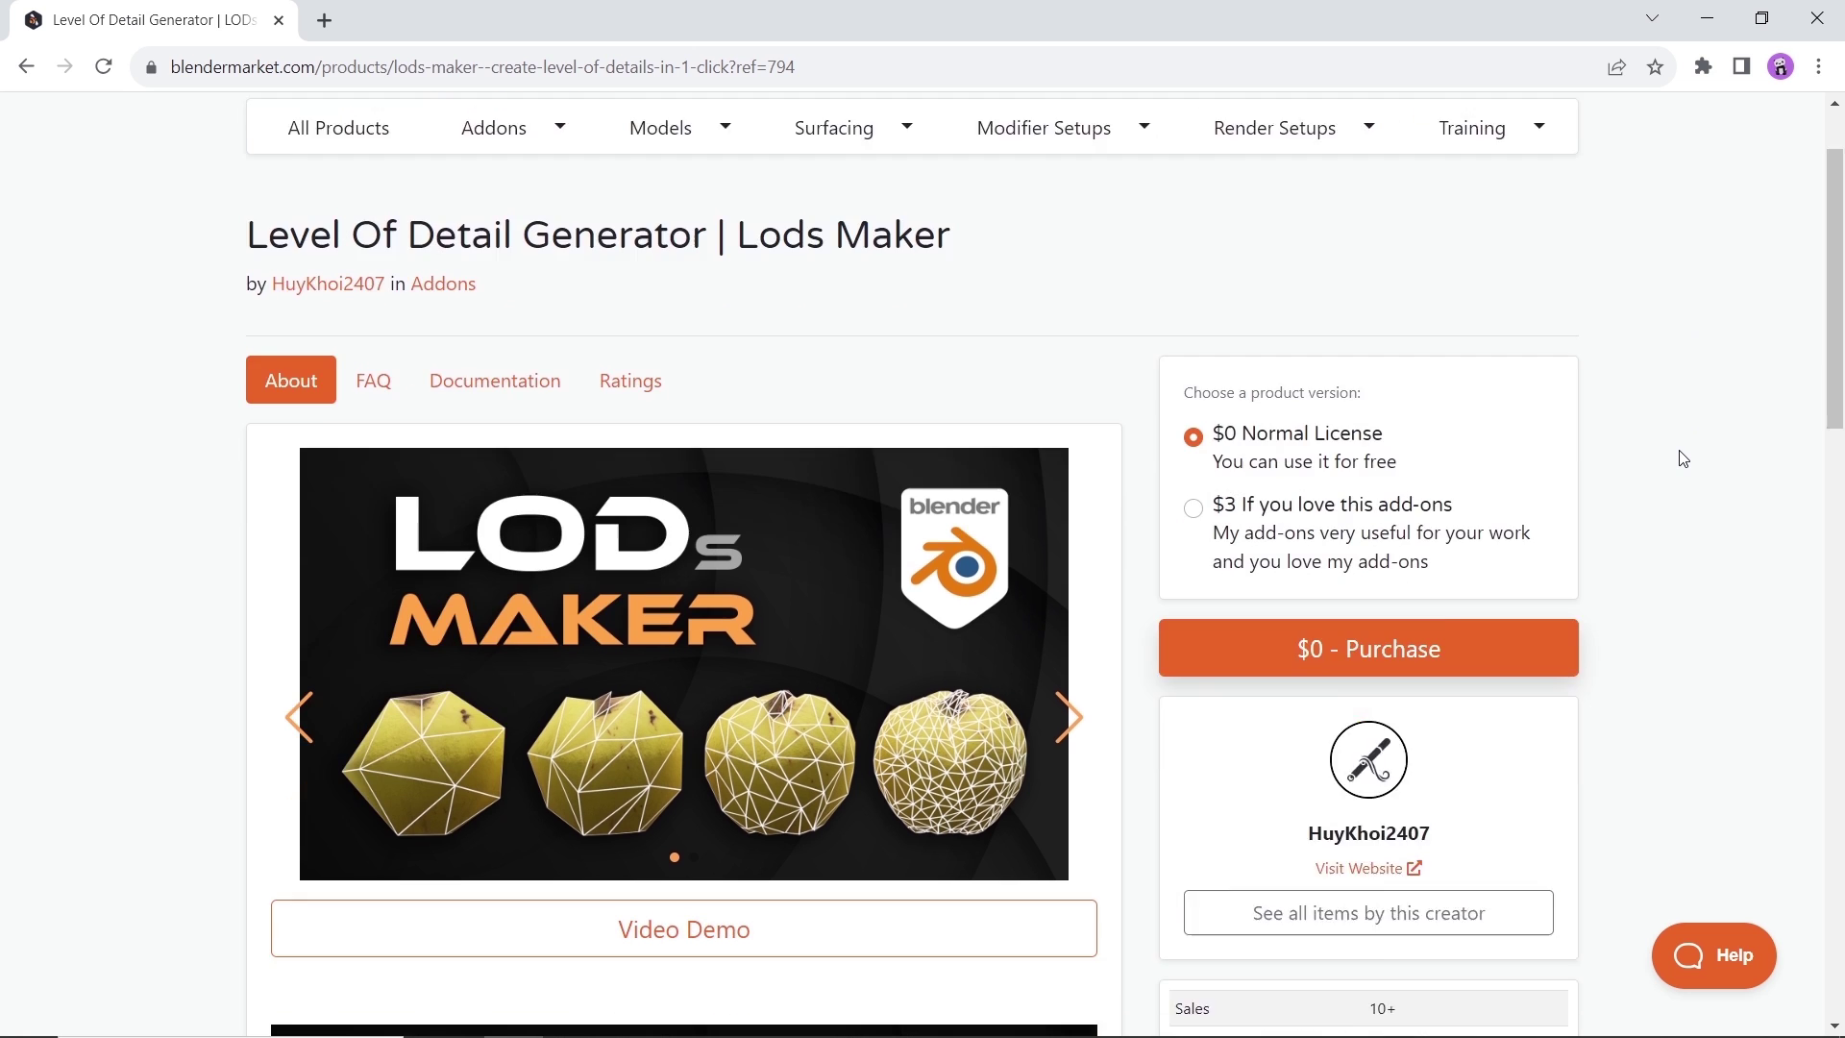
pyautogui.scroll(-4, 1681, 459)
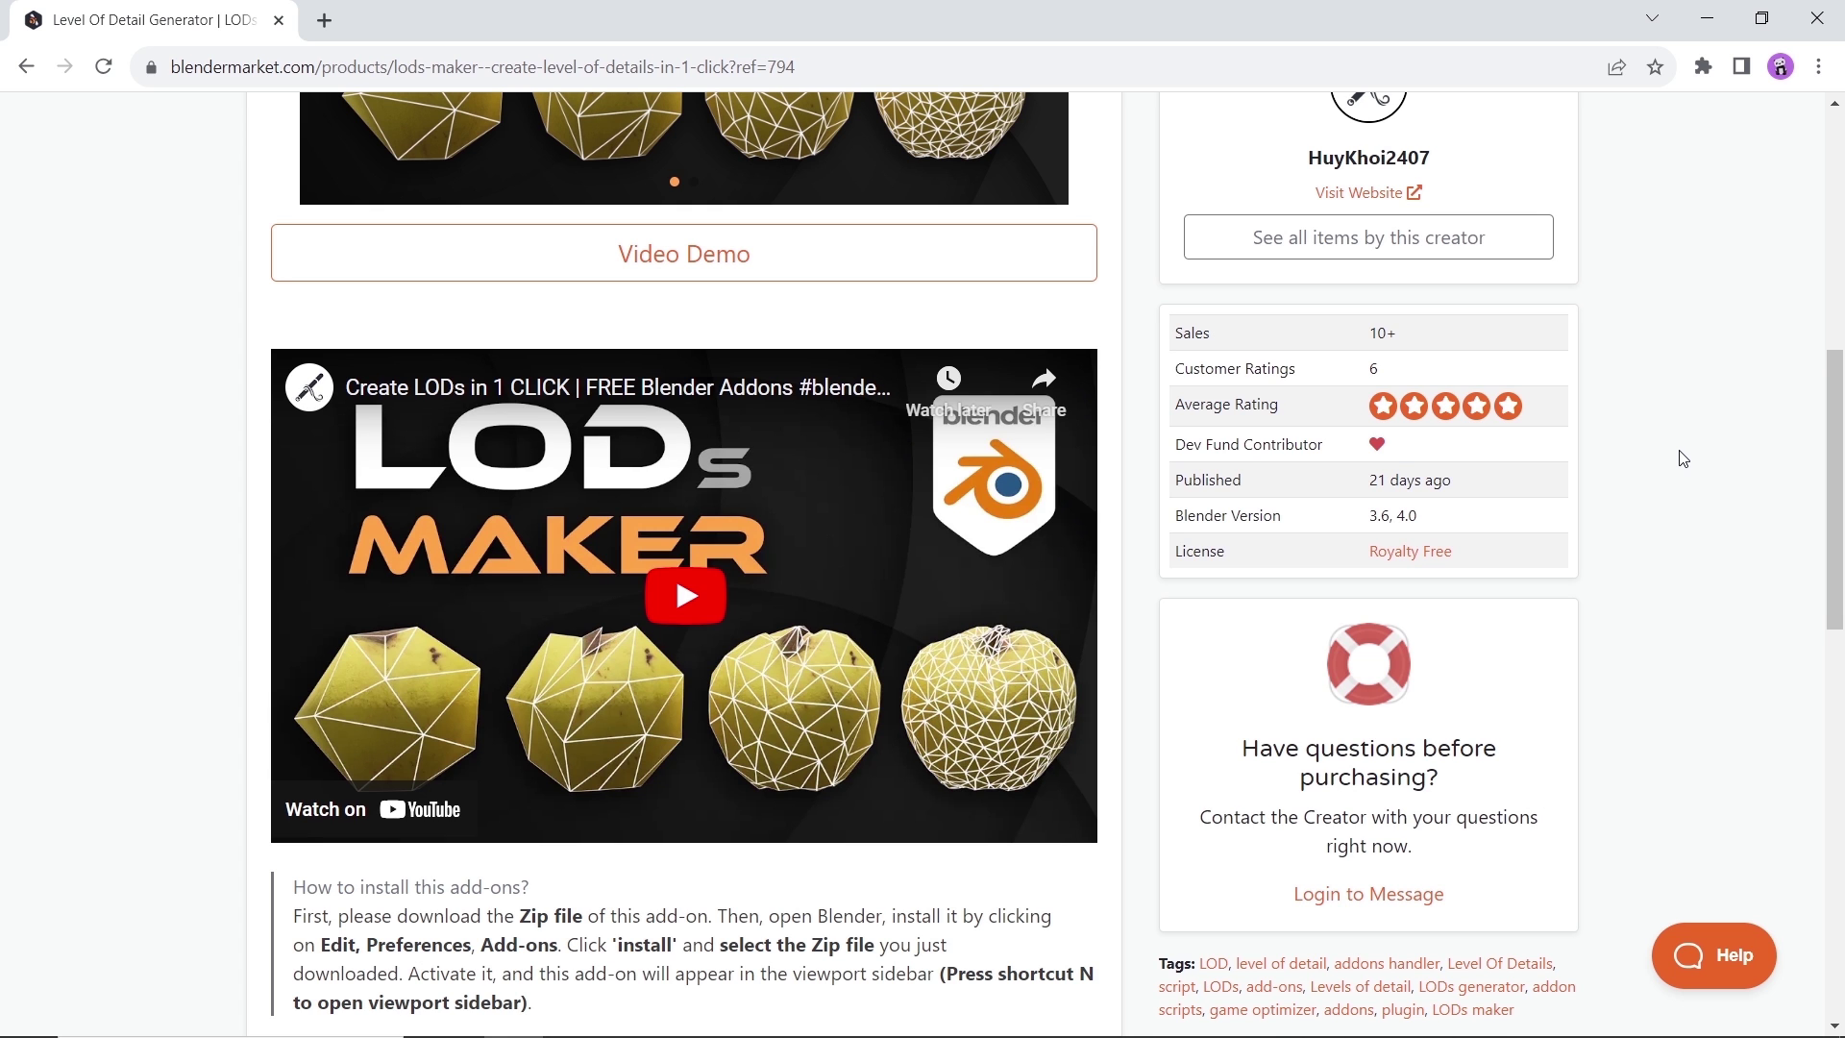
pyautogui.scroll(-4, 1682, 458)
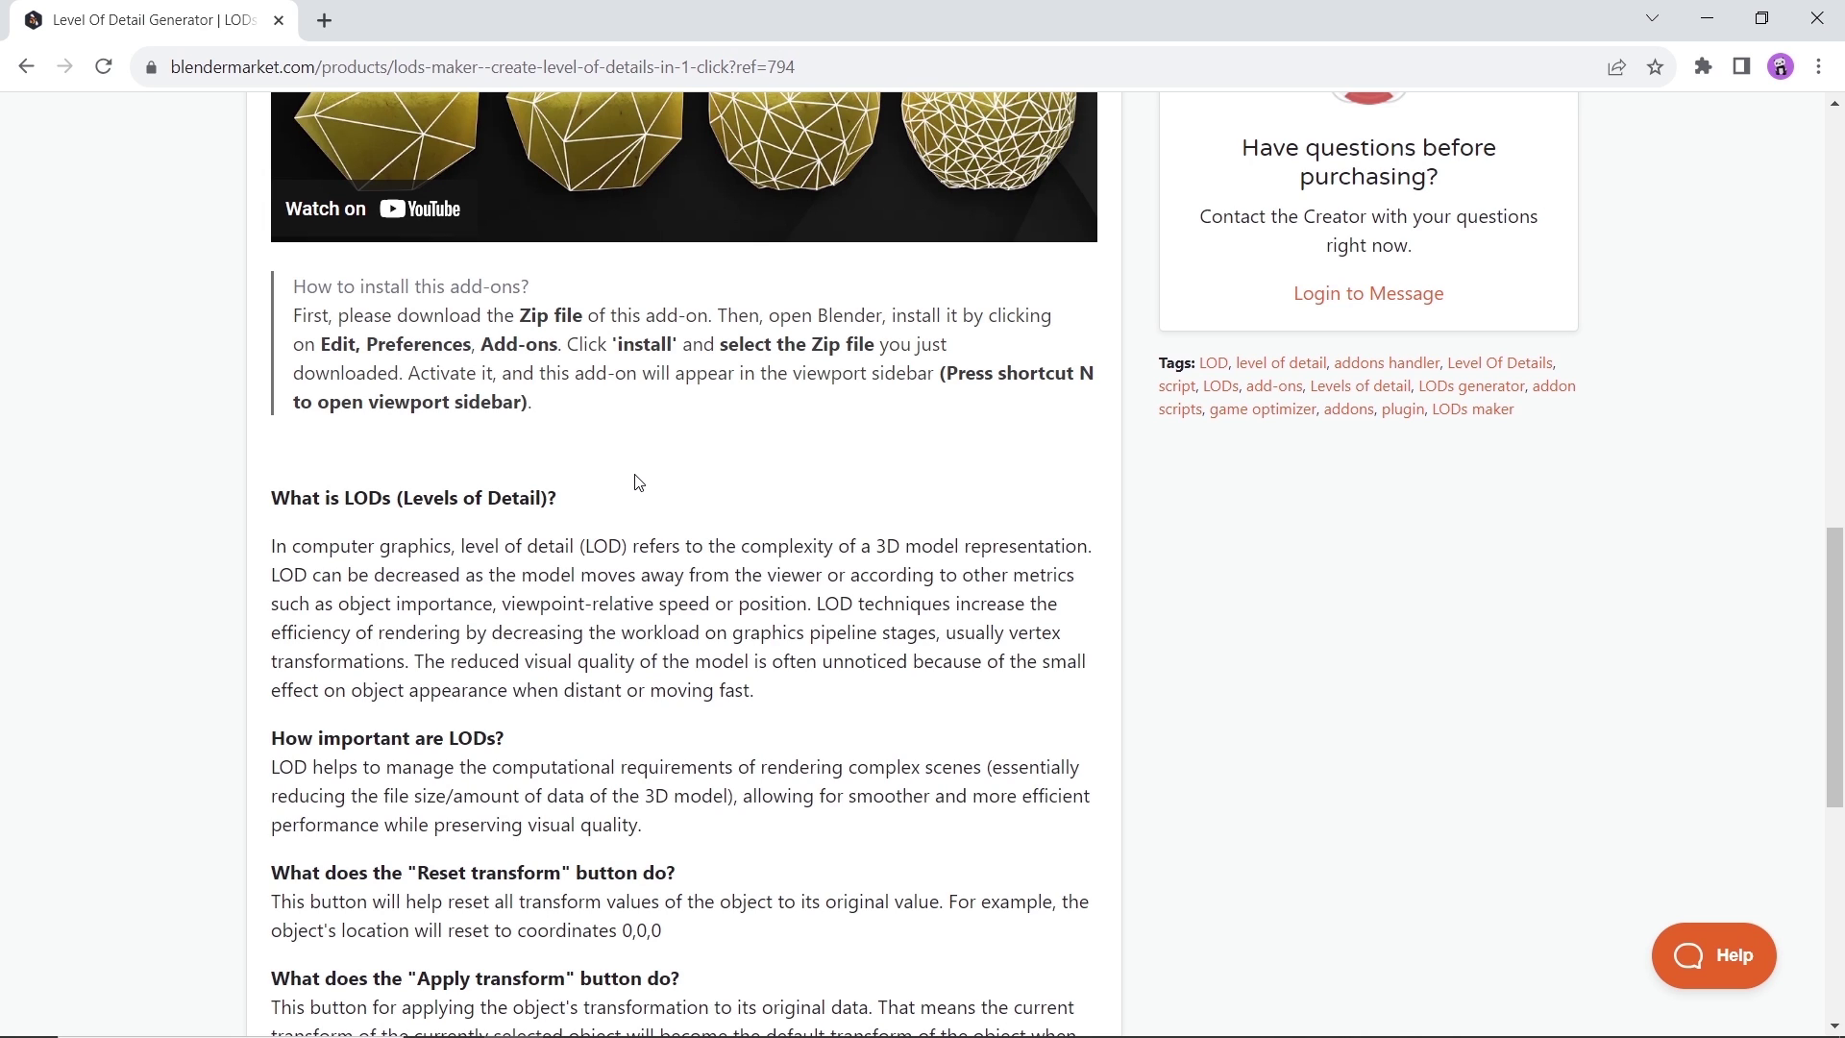
pyautogui.scroll(-5, 636, 483)
pyautogui.scroll(1, 637, 481)
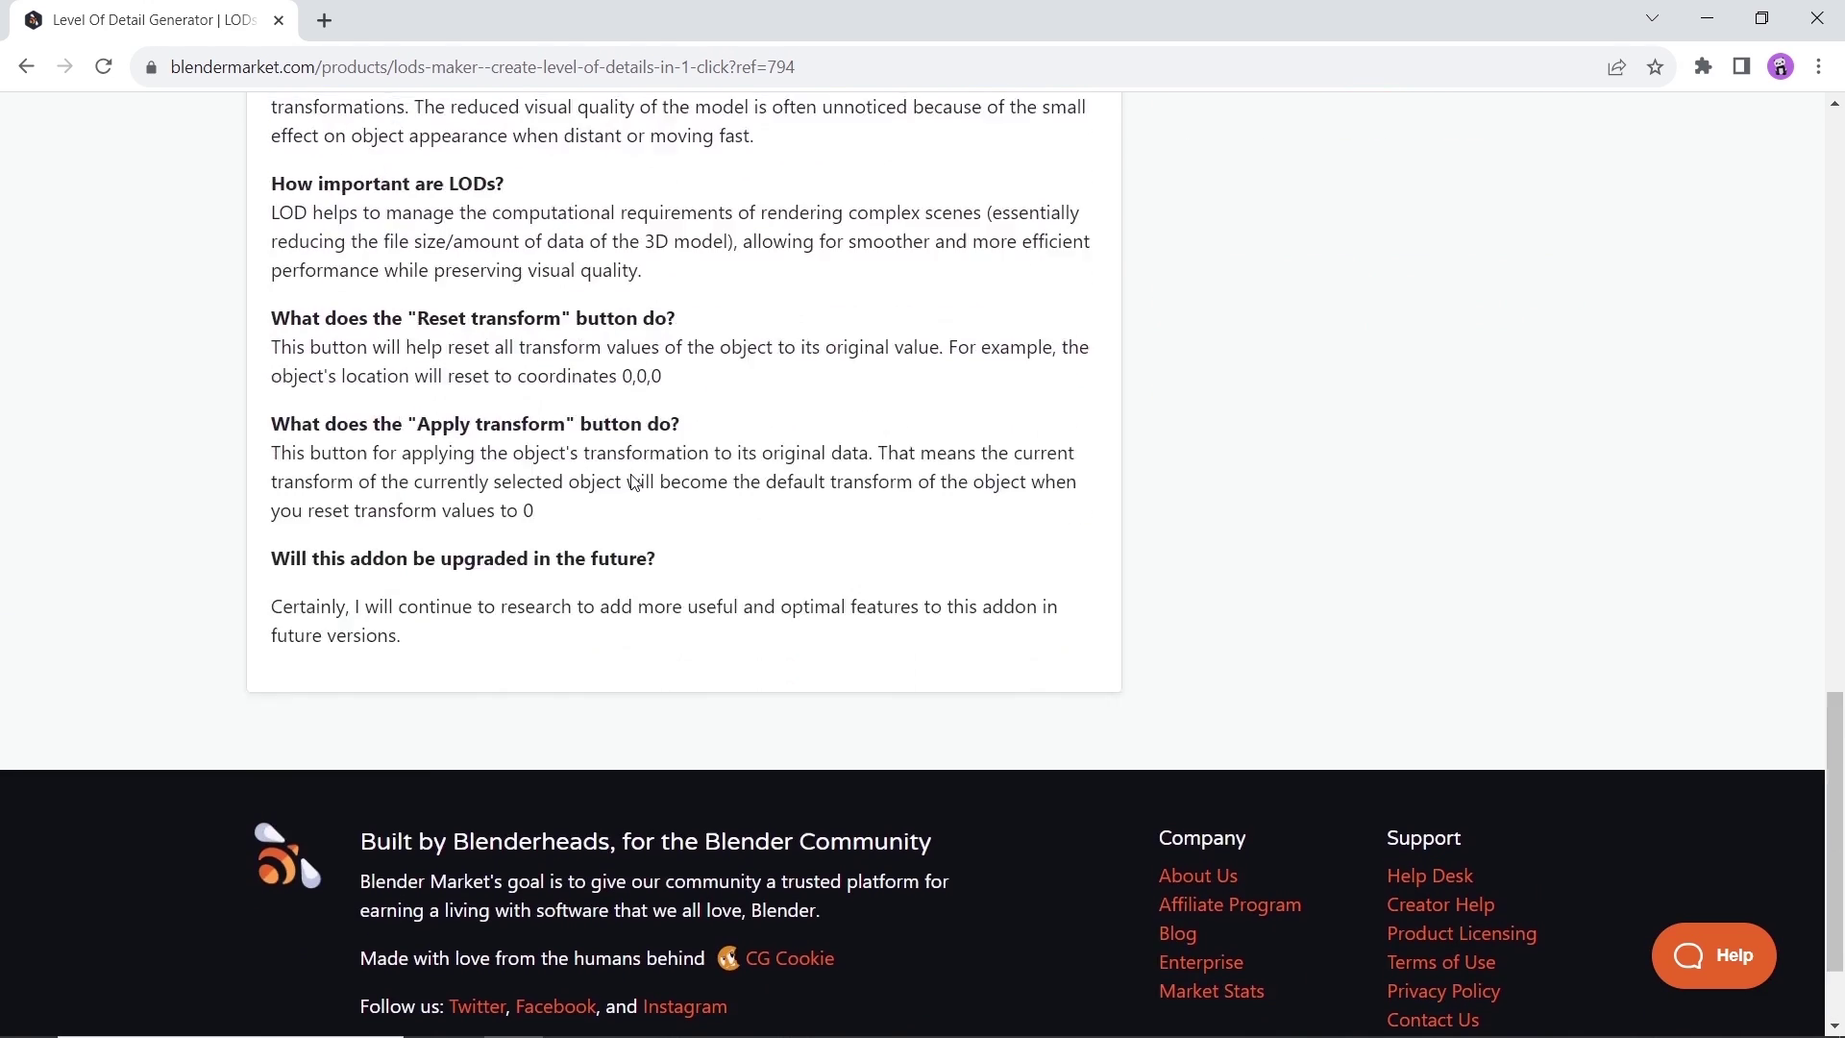
pyautogui.scroll(7, 636, 482)
pyautogui.scroll(3, 636, 481)
pyautogui.scroll(3, 1311, 424)
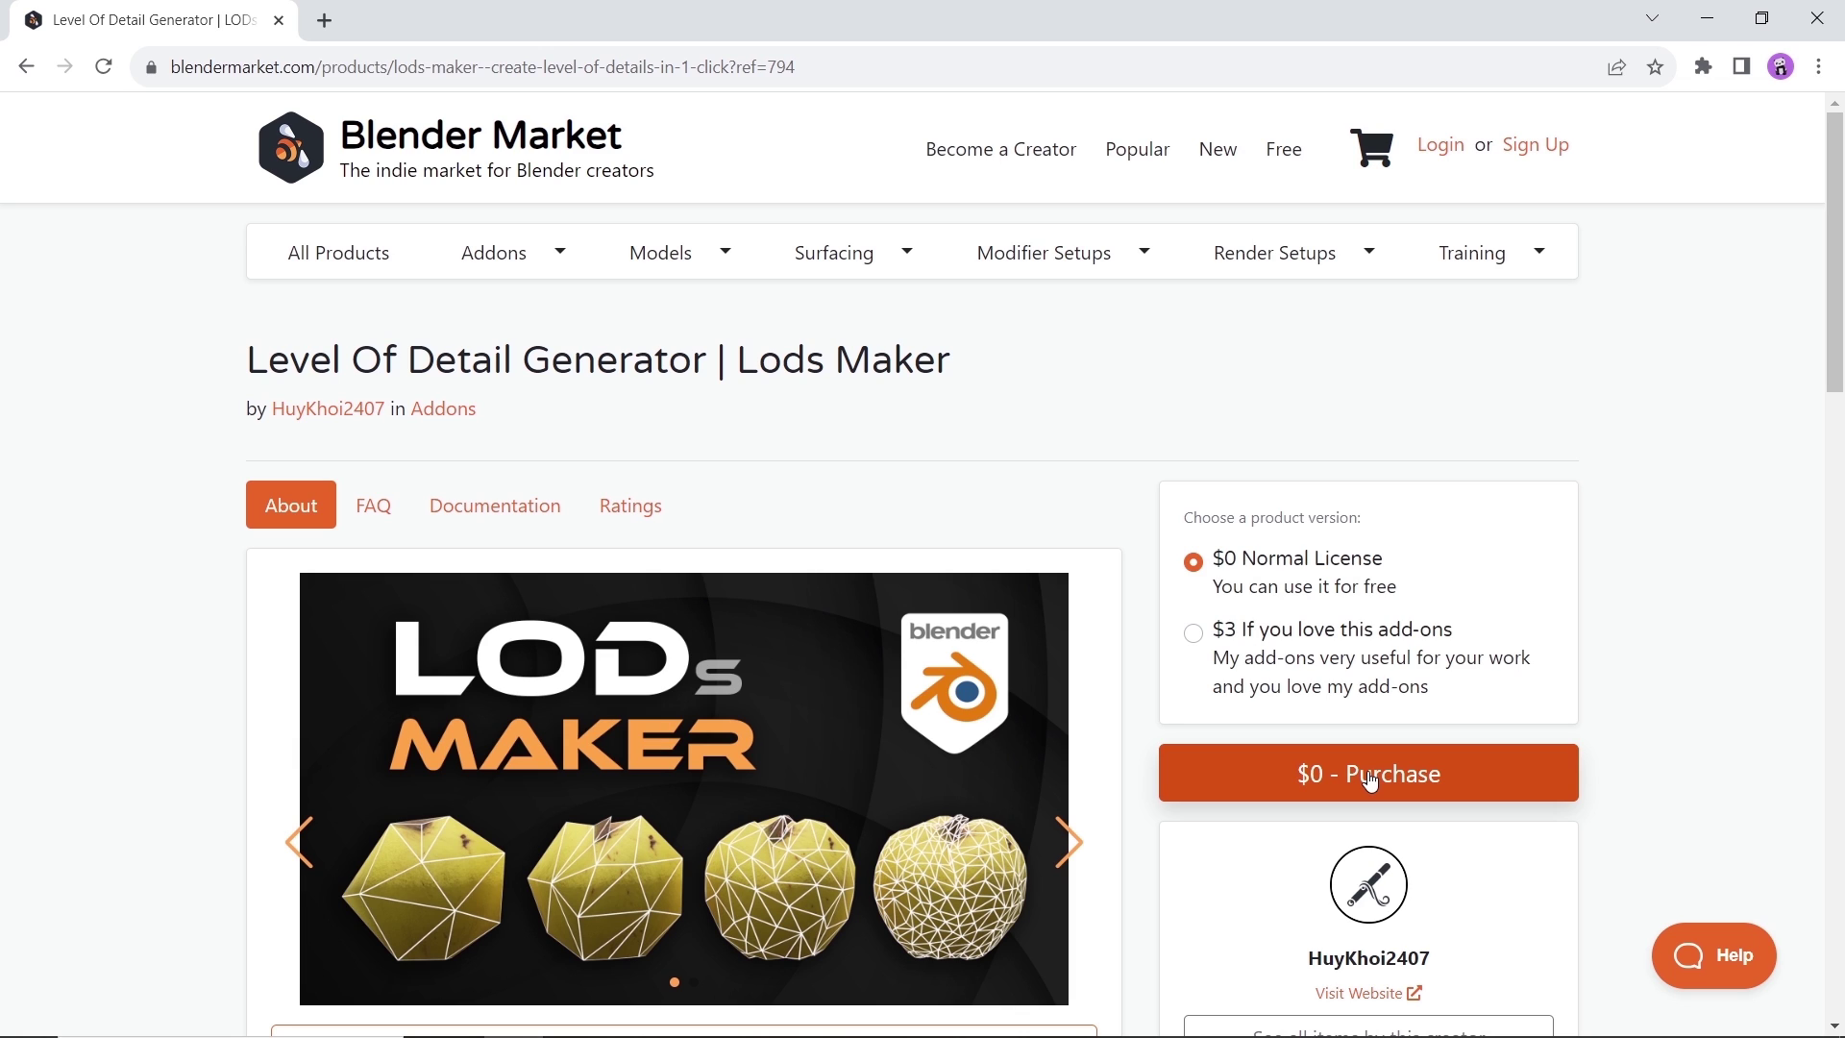
# - Add the $0 Normal License of Lods Maker to the cart via '$0 - Purchase'
pyautogui.click(1370, 780)
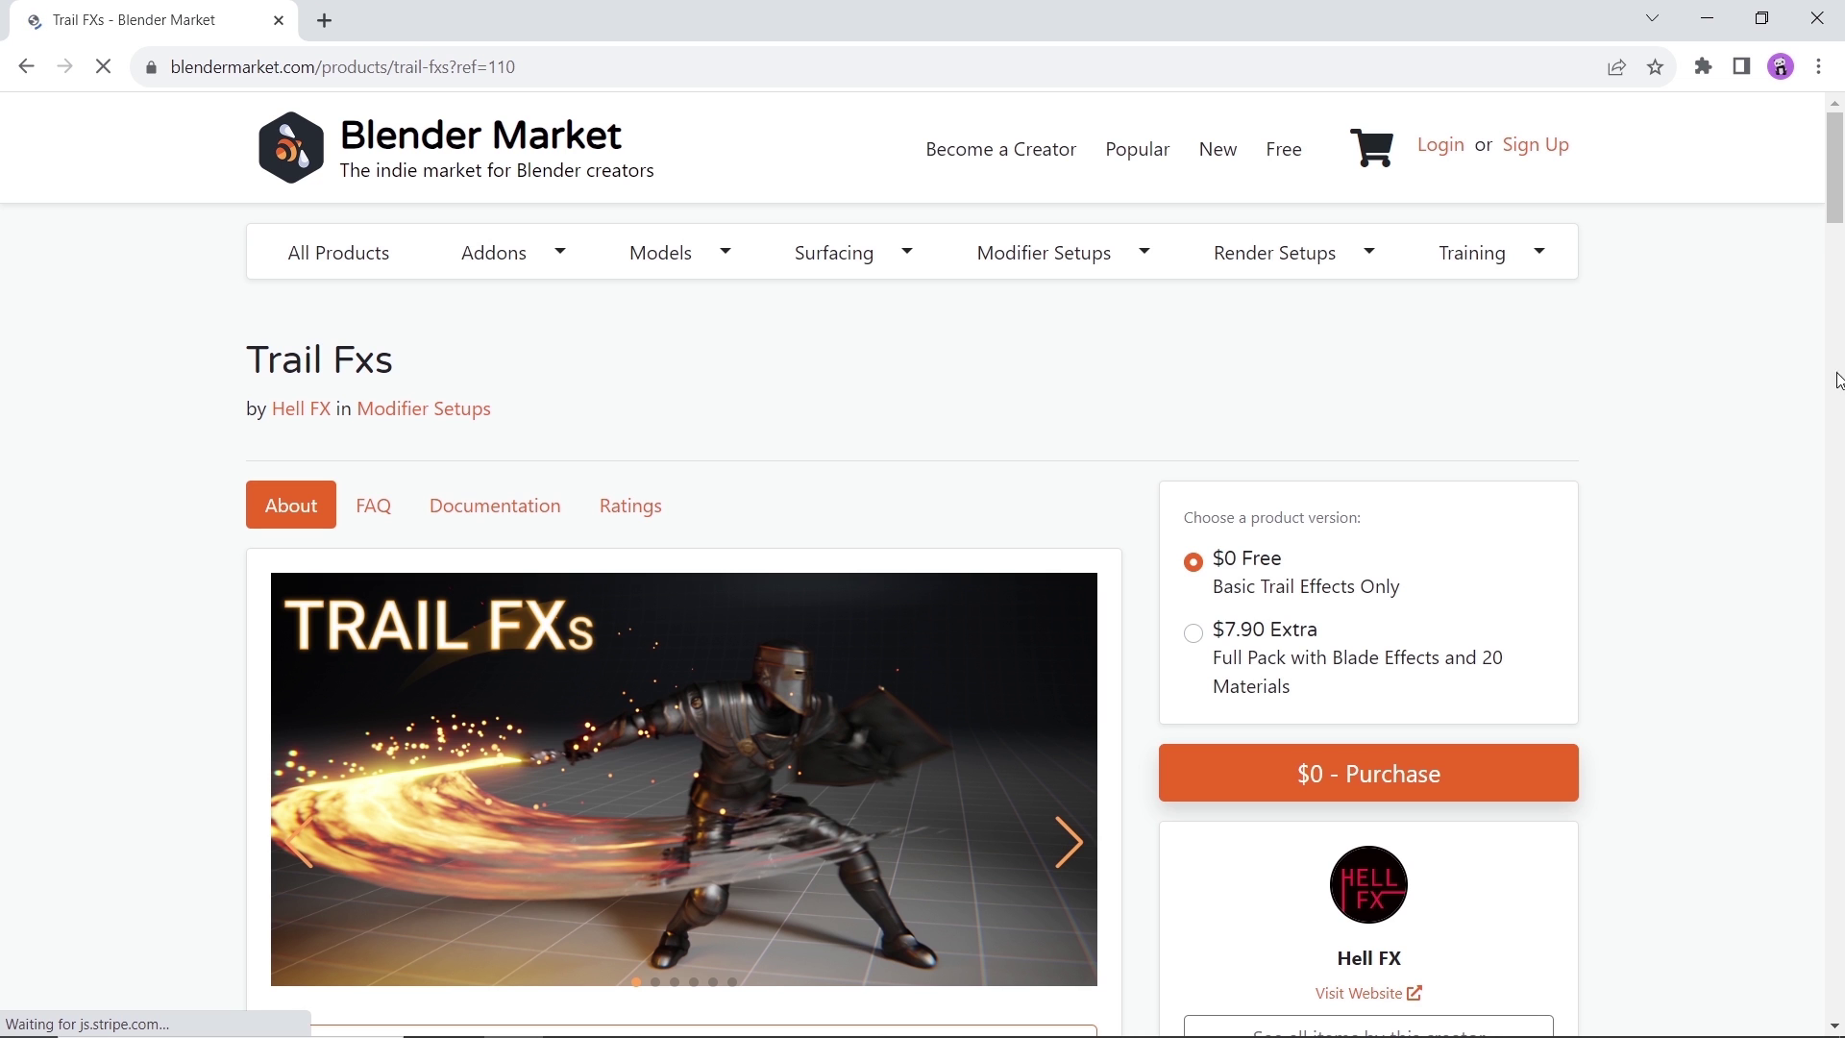
pyautogui.moveTo(1834, 212); pyautogui.dragTo(1800, 923)
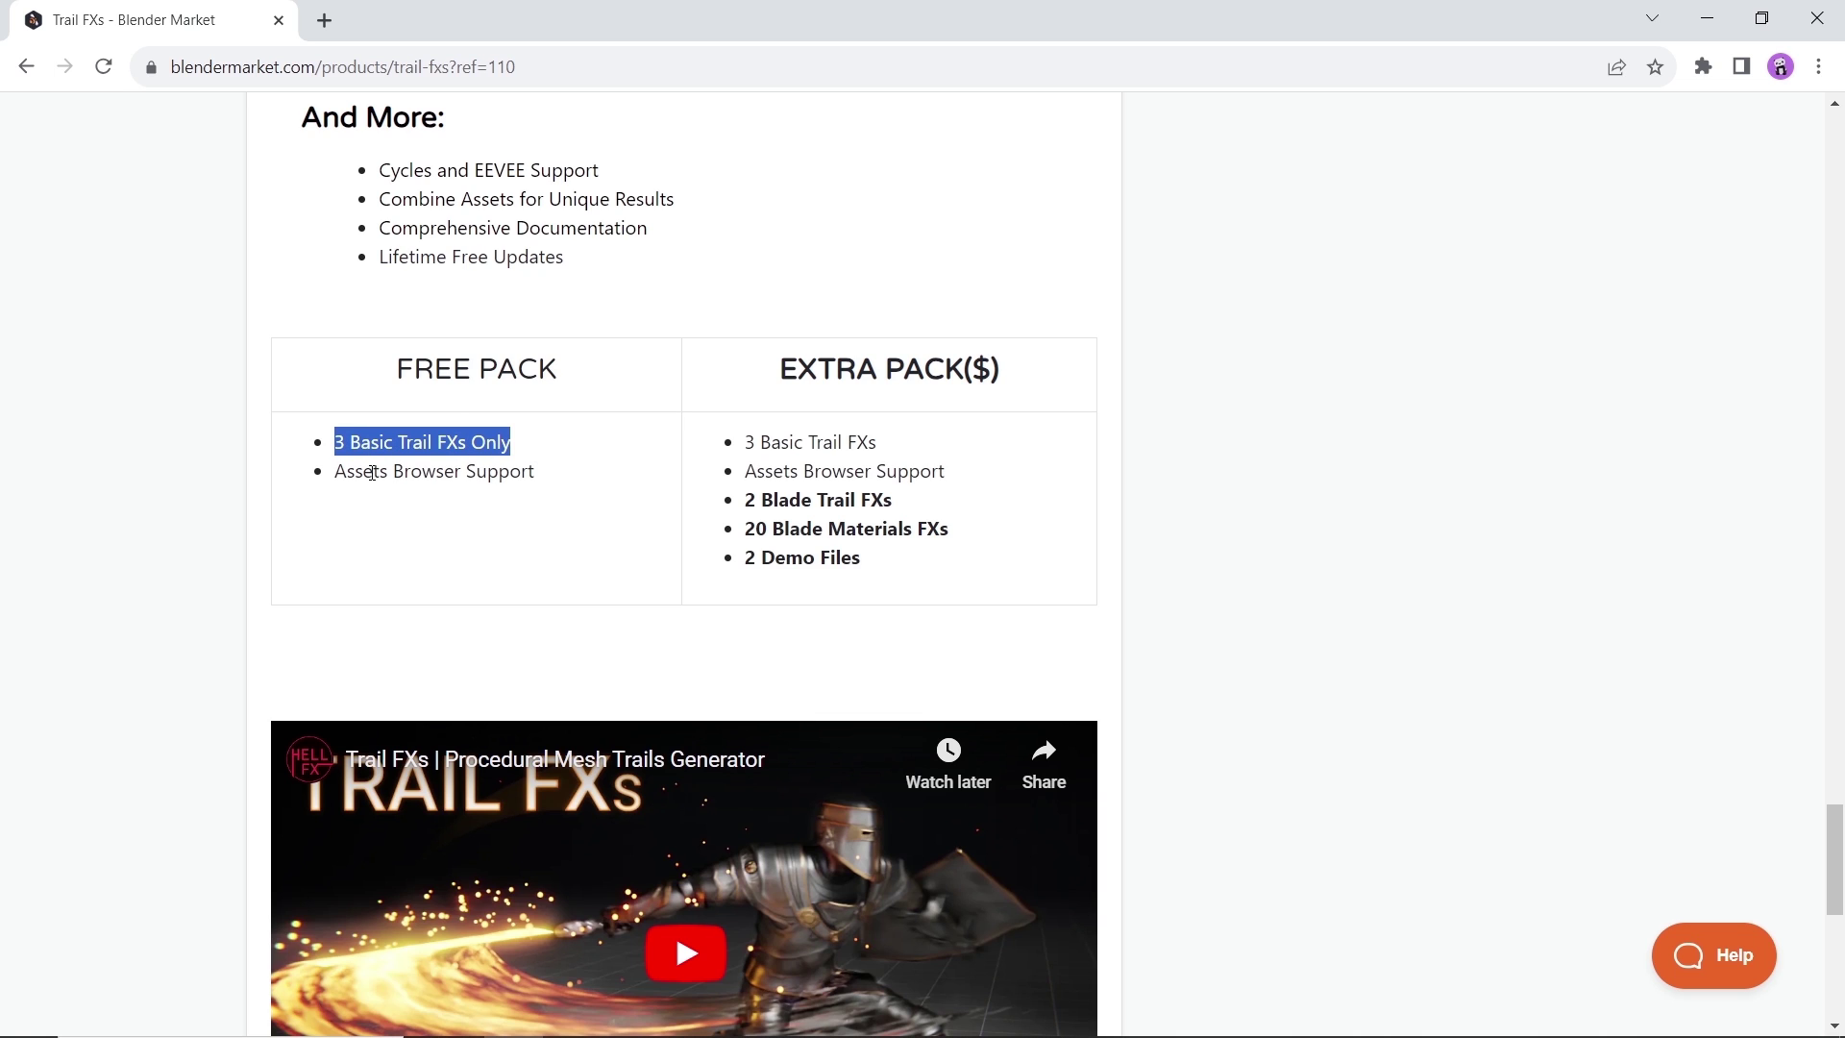
pyautogui.moveTo(341, 473); pyautogui.dragTo(457, 477)
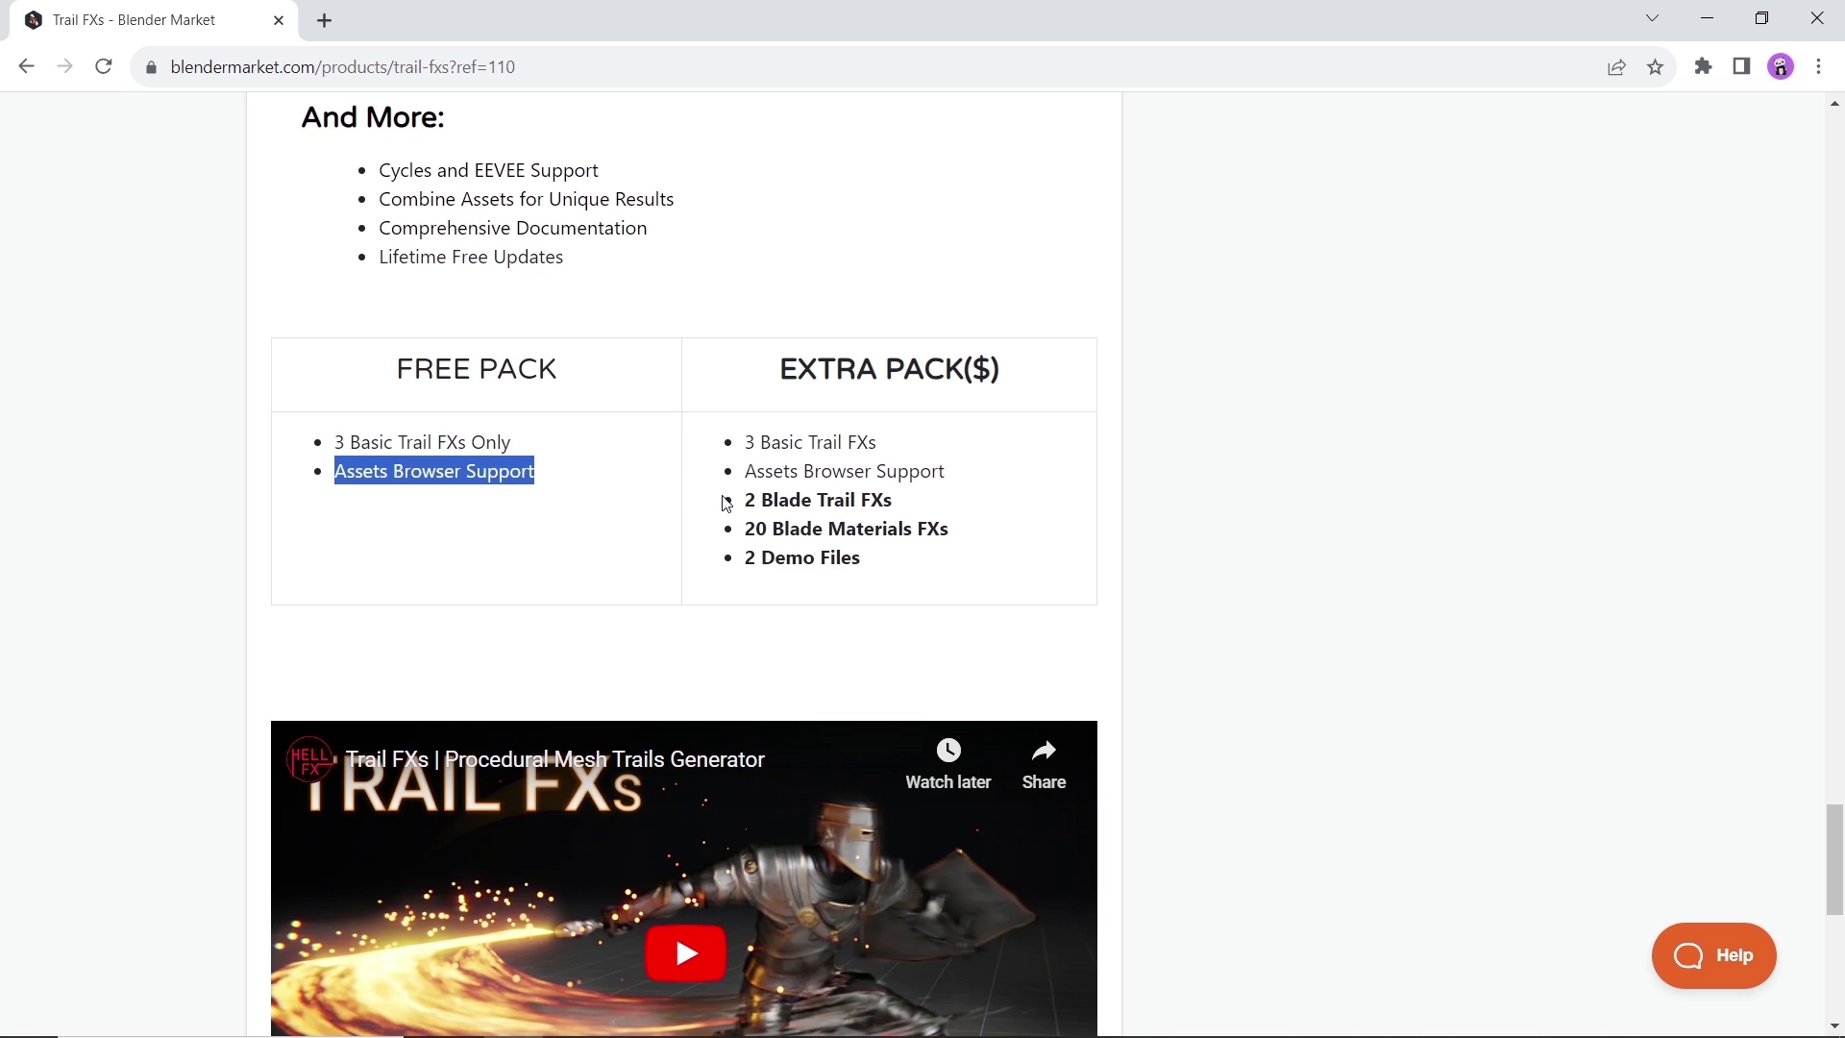
pyautogui.moveTo(745, 499); pyautogui.dragTo(936, 584)
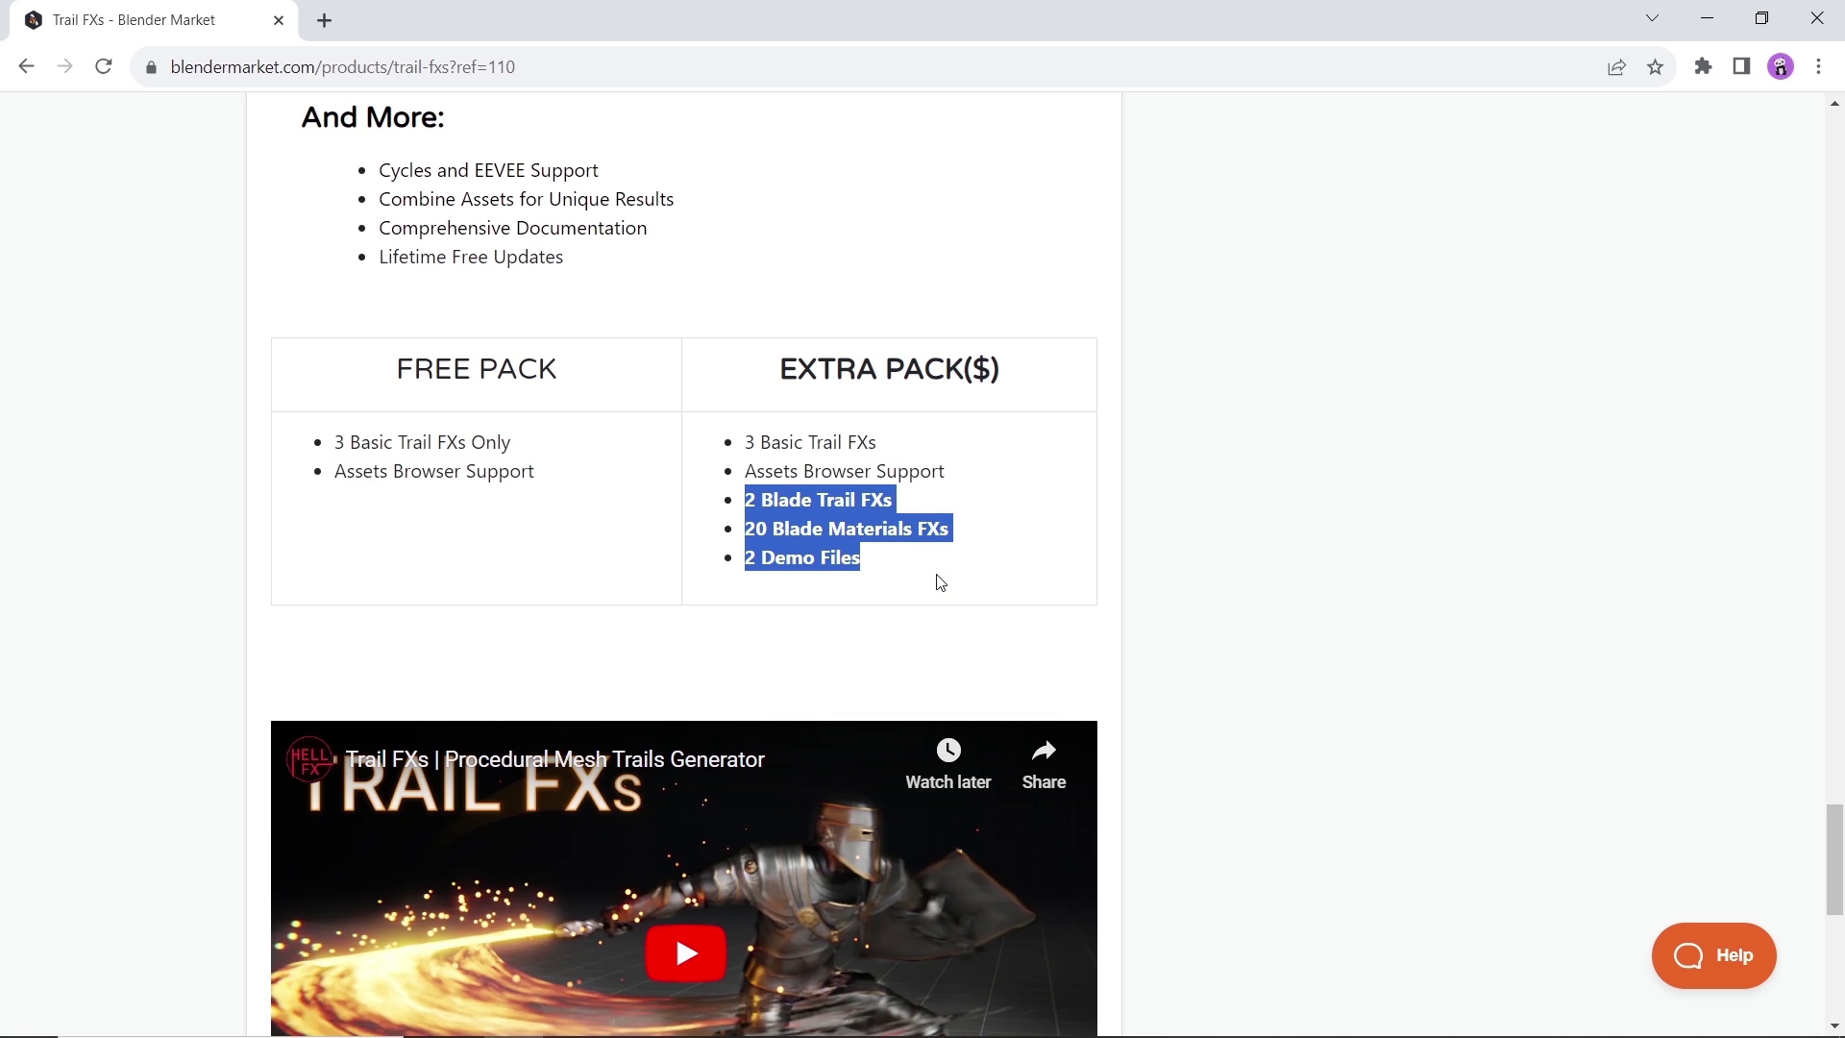
pyautogui.scroll(15, 1097, 547)
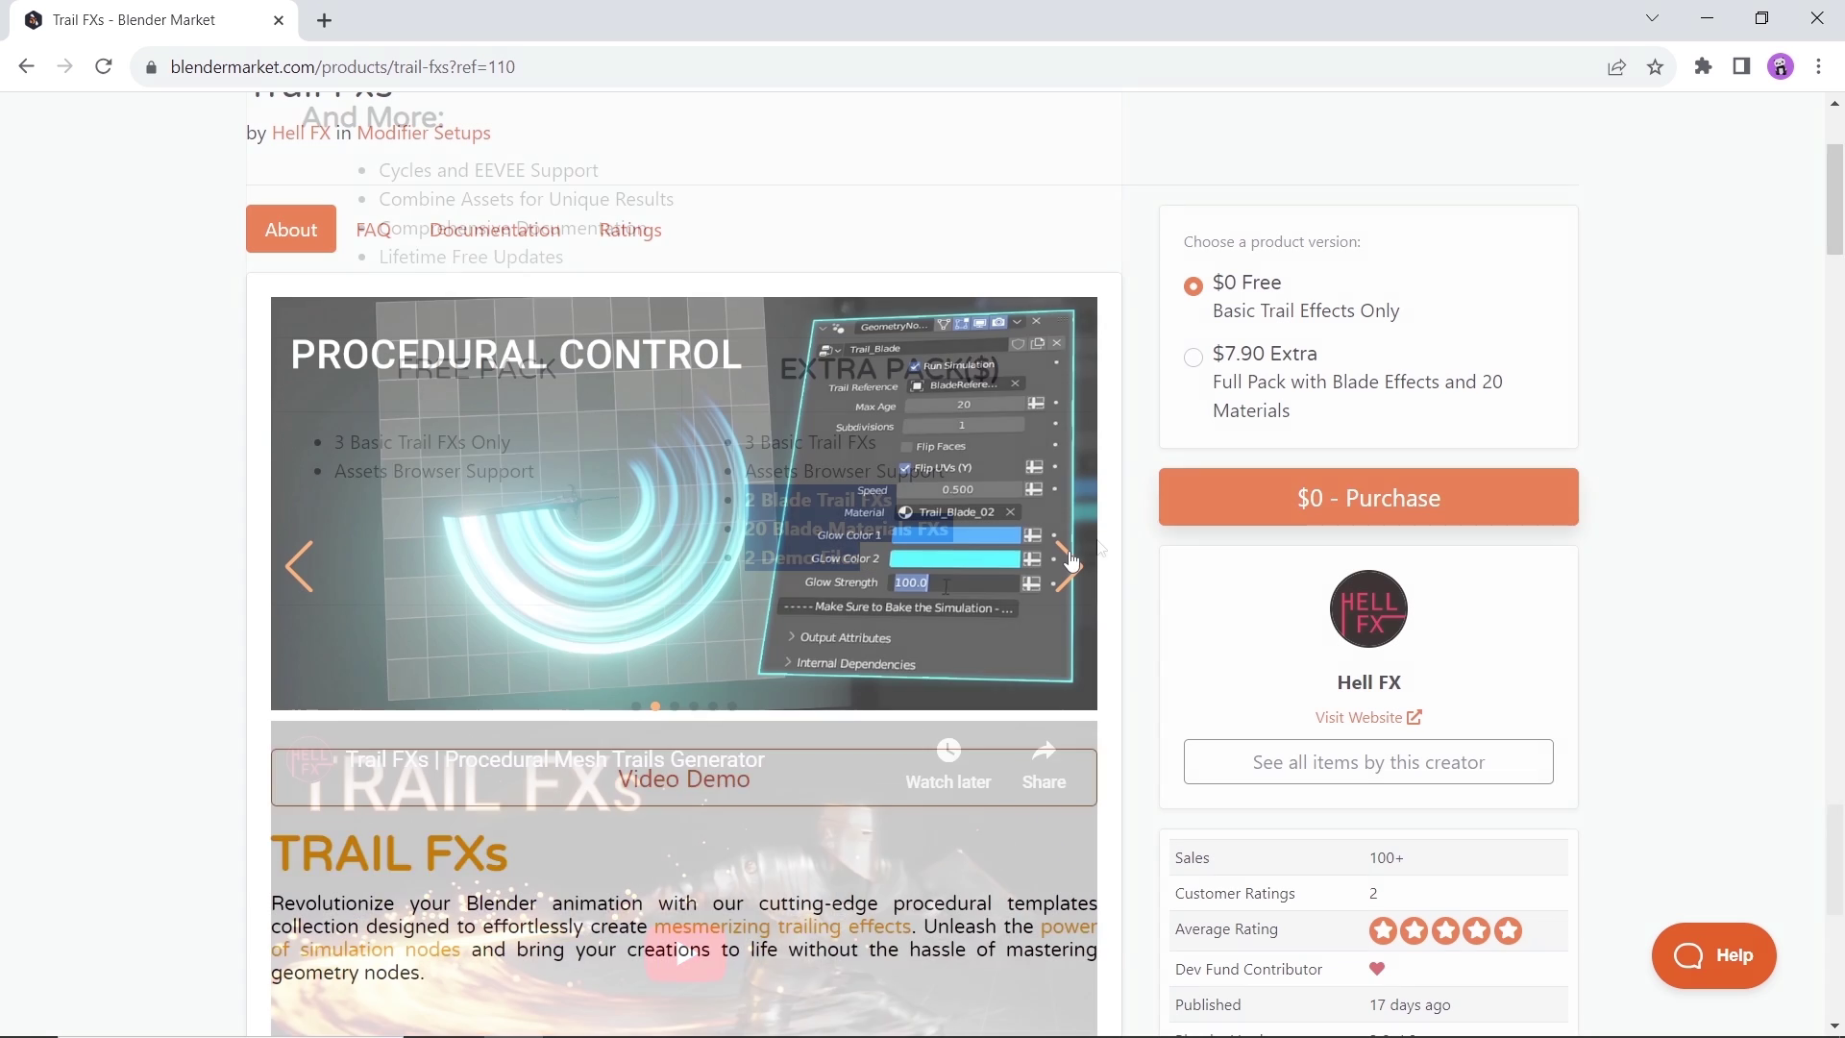
pyautogui.click(1068, 565)
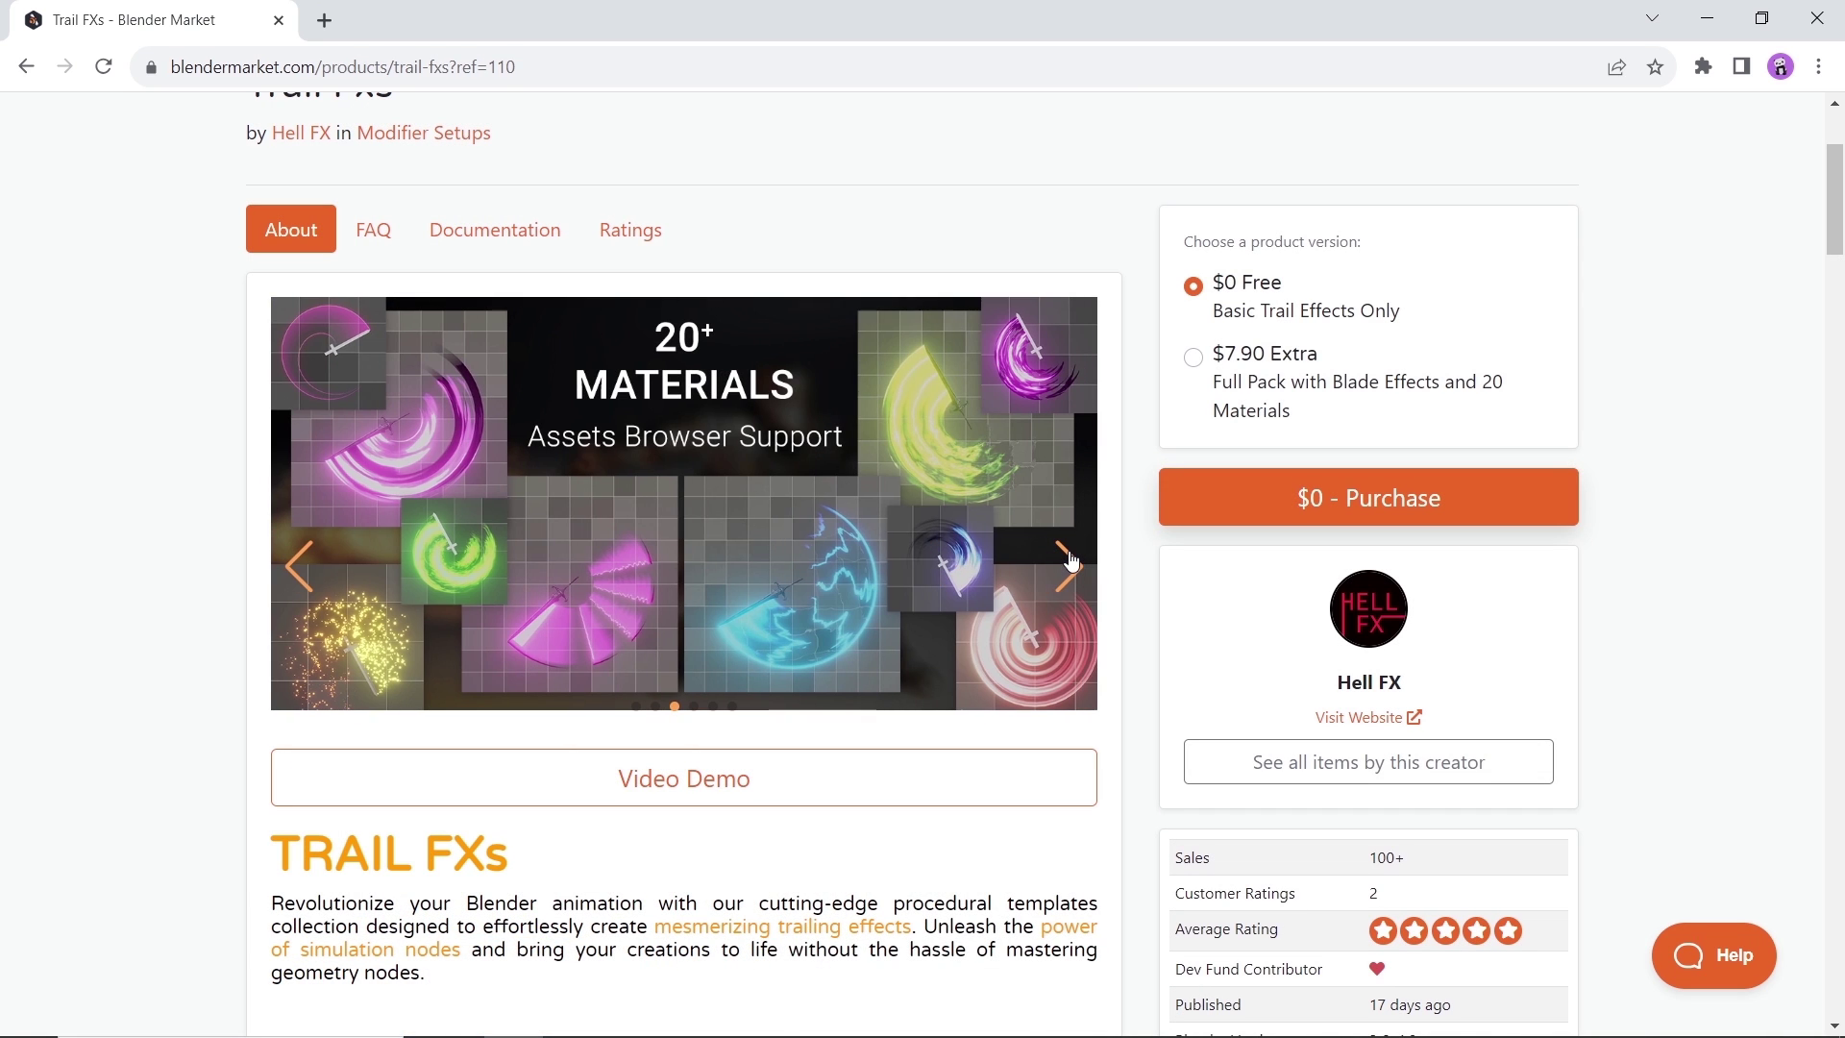
pyautogui.click(1067, 565)
pyautogui.scroll(-3, 1071, 562)
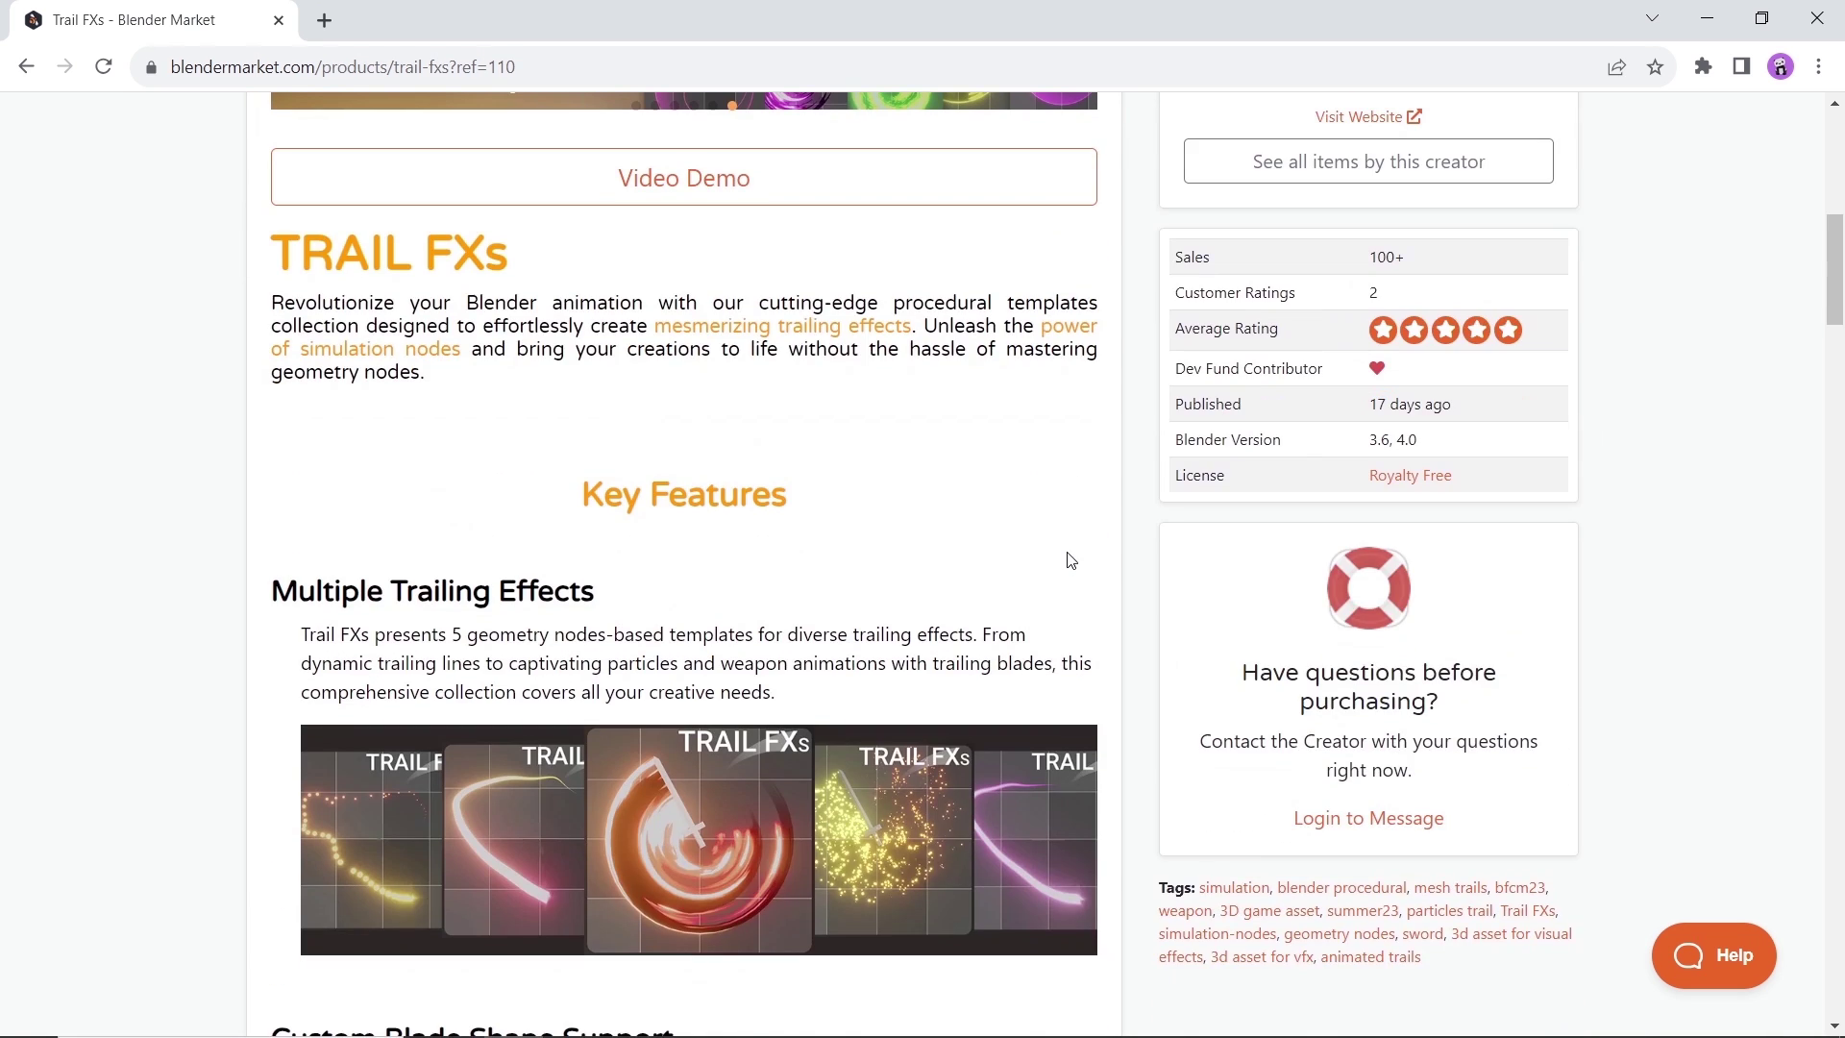
pyautogui.scroll(-3, 1069, 563)
pyautogui.scroll(-4, 1068, 559)
pyautogui.scroll(-5, 1068, 560)
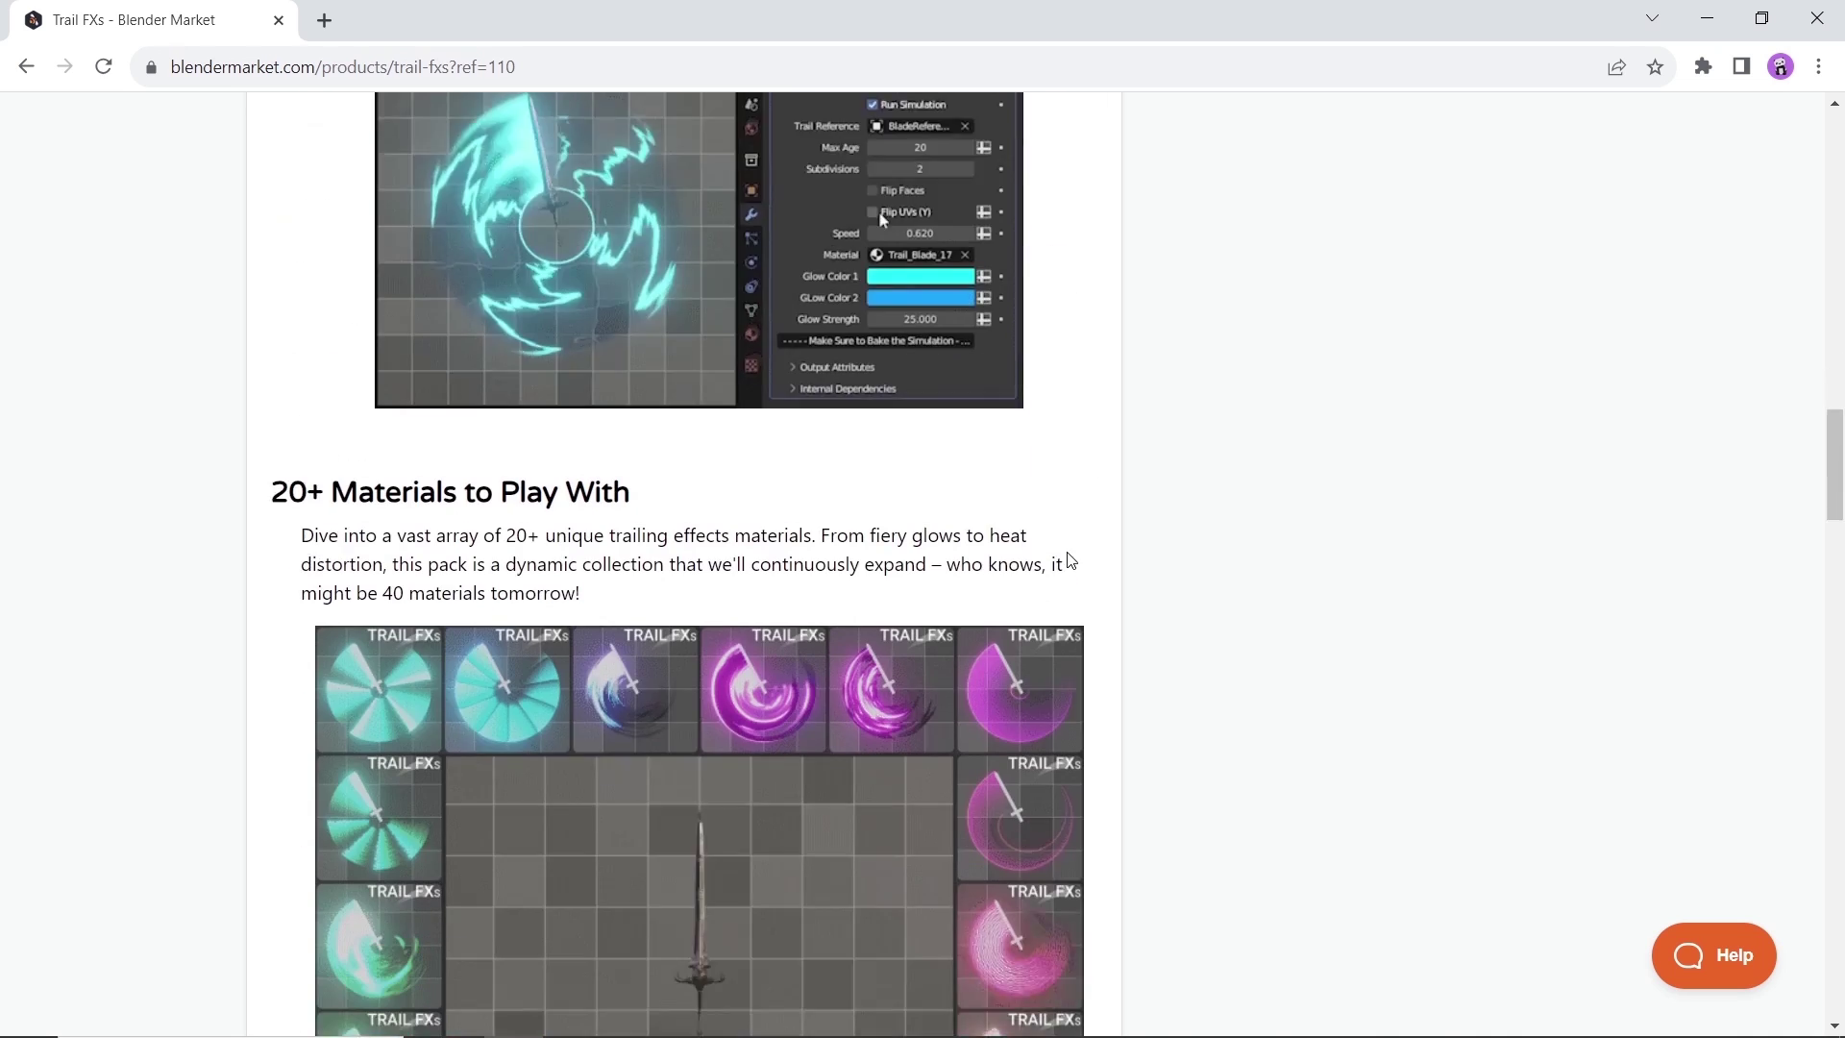
pyautogui.scroll(-2, 1068, 559)
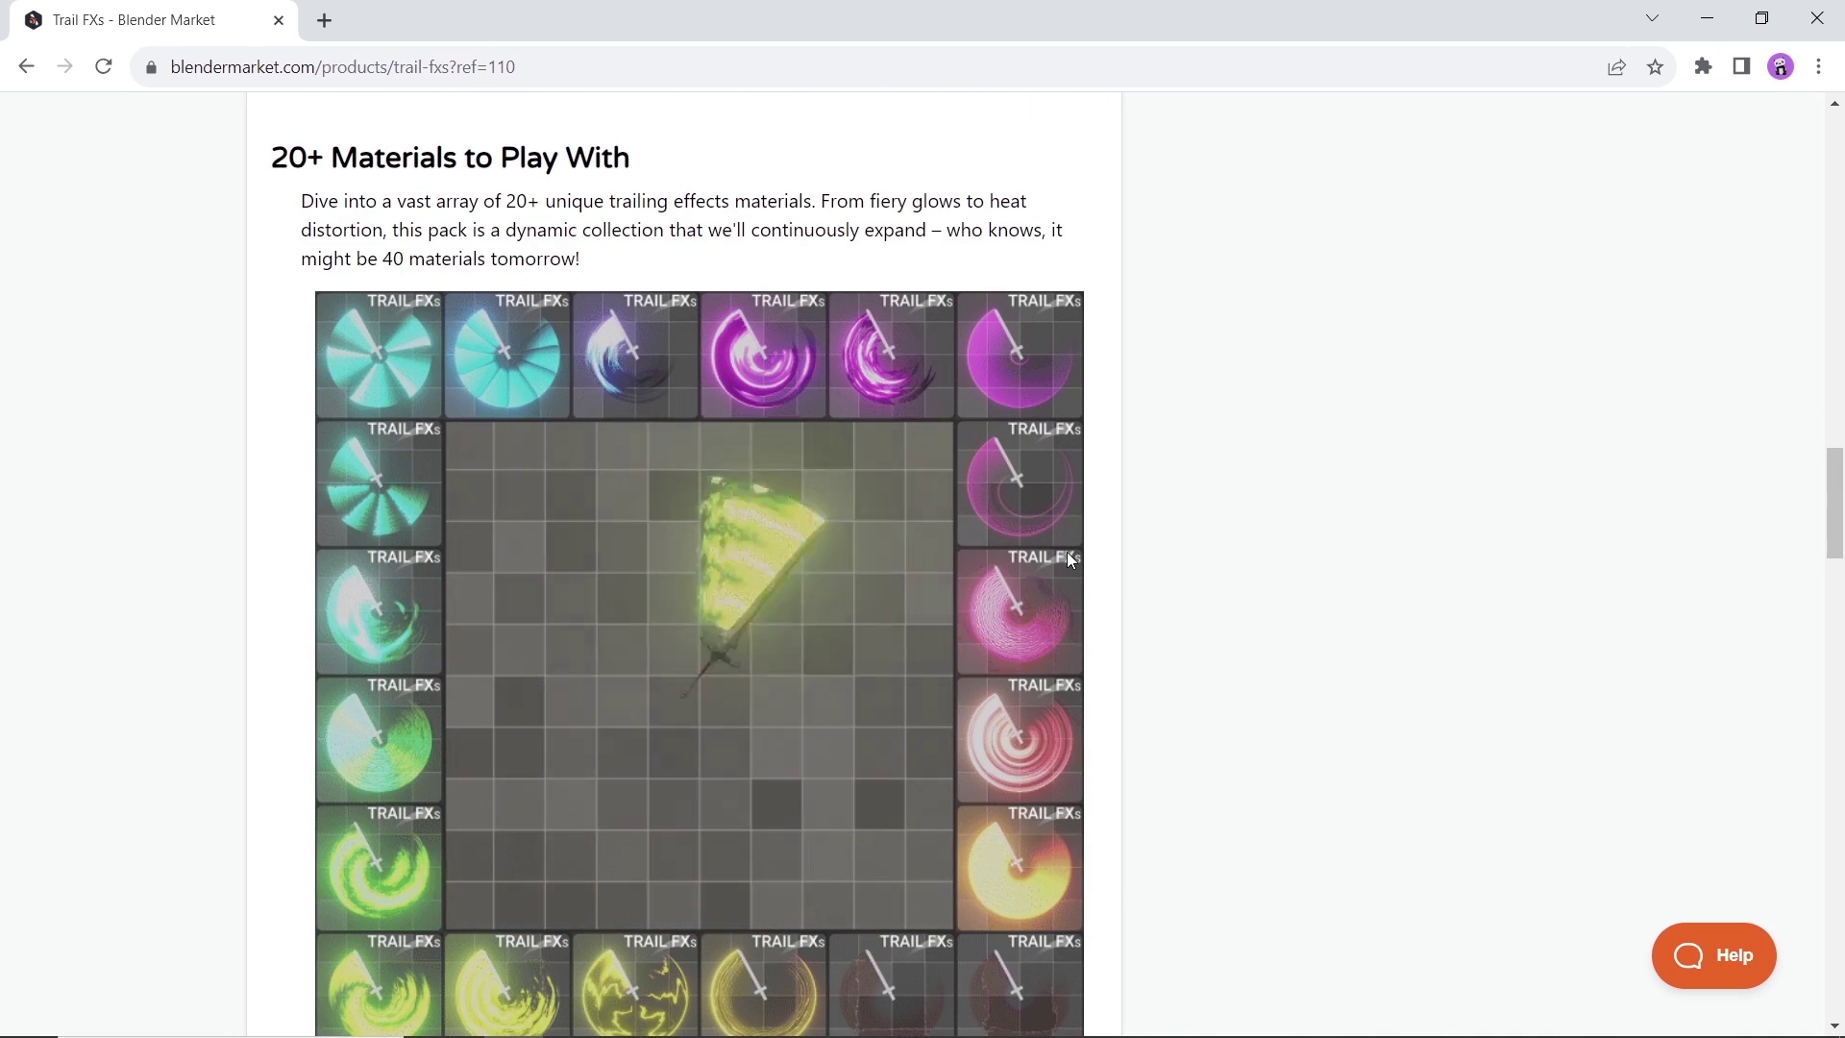
pyautogui.scroll(-5, 1068, 561)
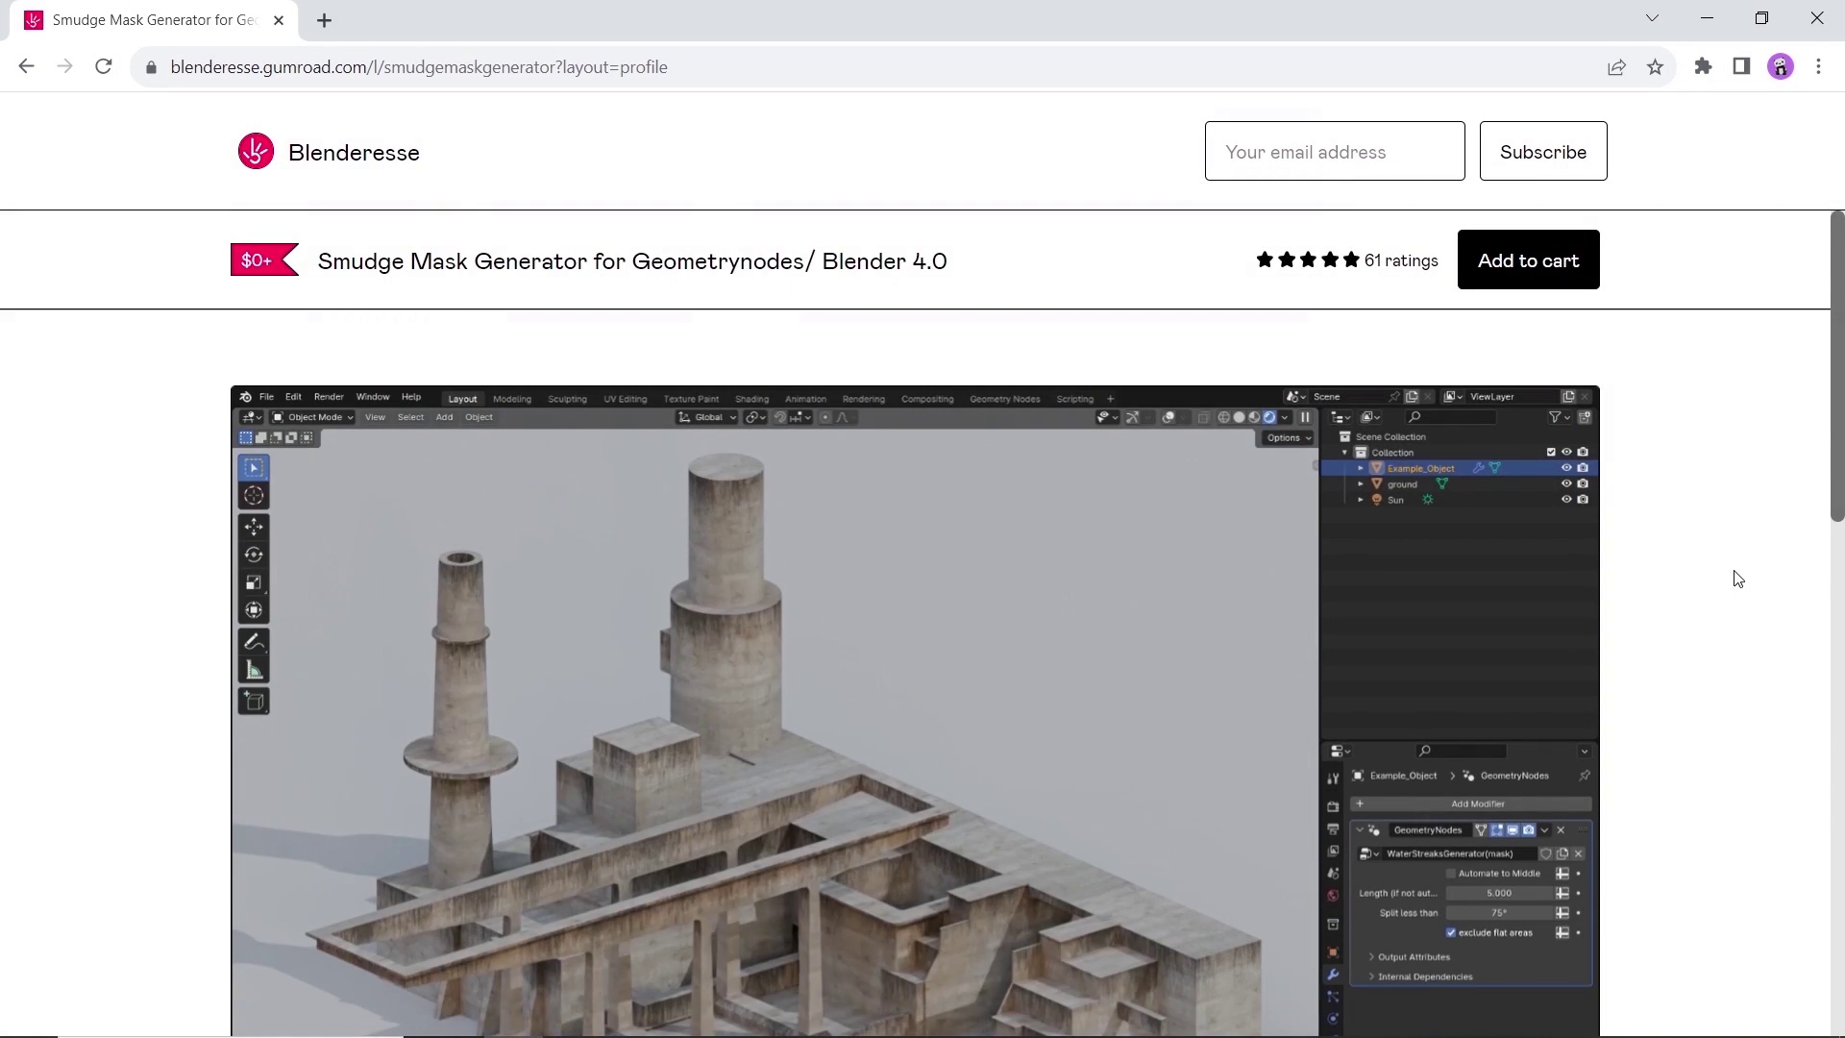
pyautogui.scroll(-5, 1738, 579)
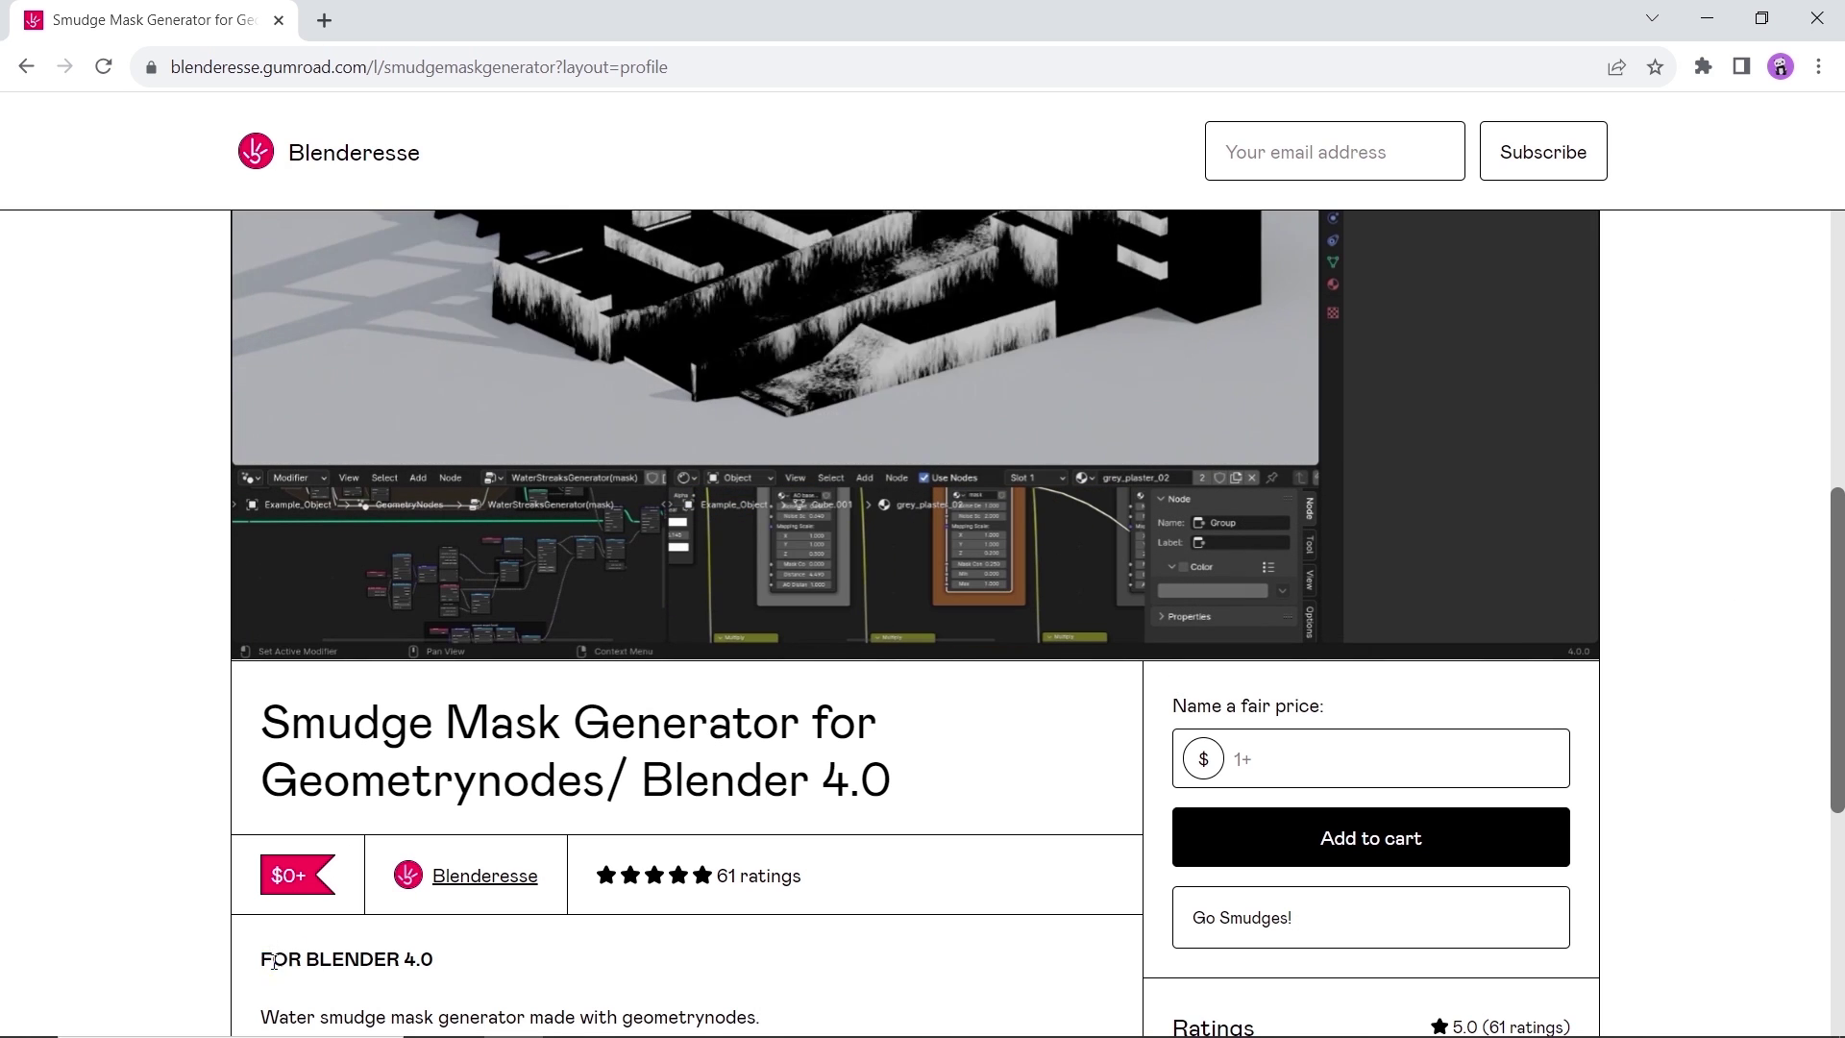
# - Highlight the 'FOR BLENDER 4.0' heading in the Smudge Mask Generator description, then clear the highlight
pyautogui.moveTo(260, 959); pyautogui.dragTo(529, 972)
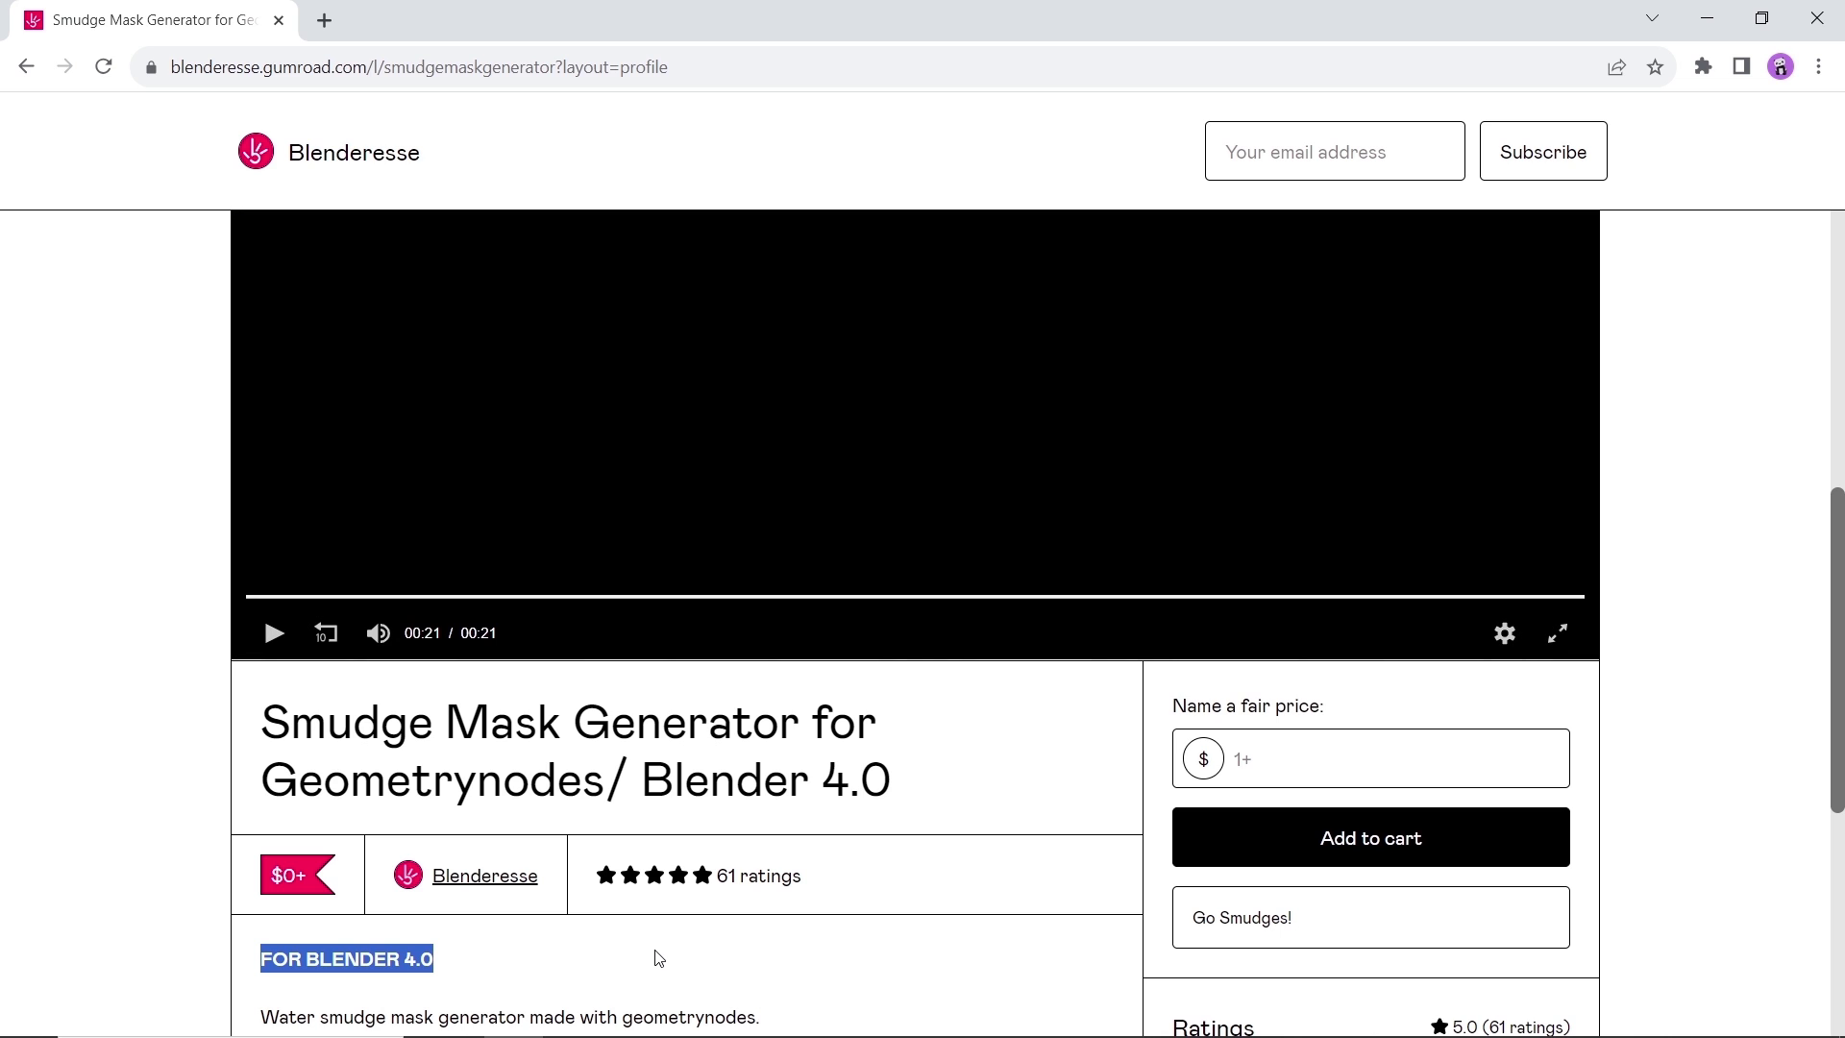
pyautogui.scroll(-4, 657, 959)
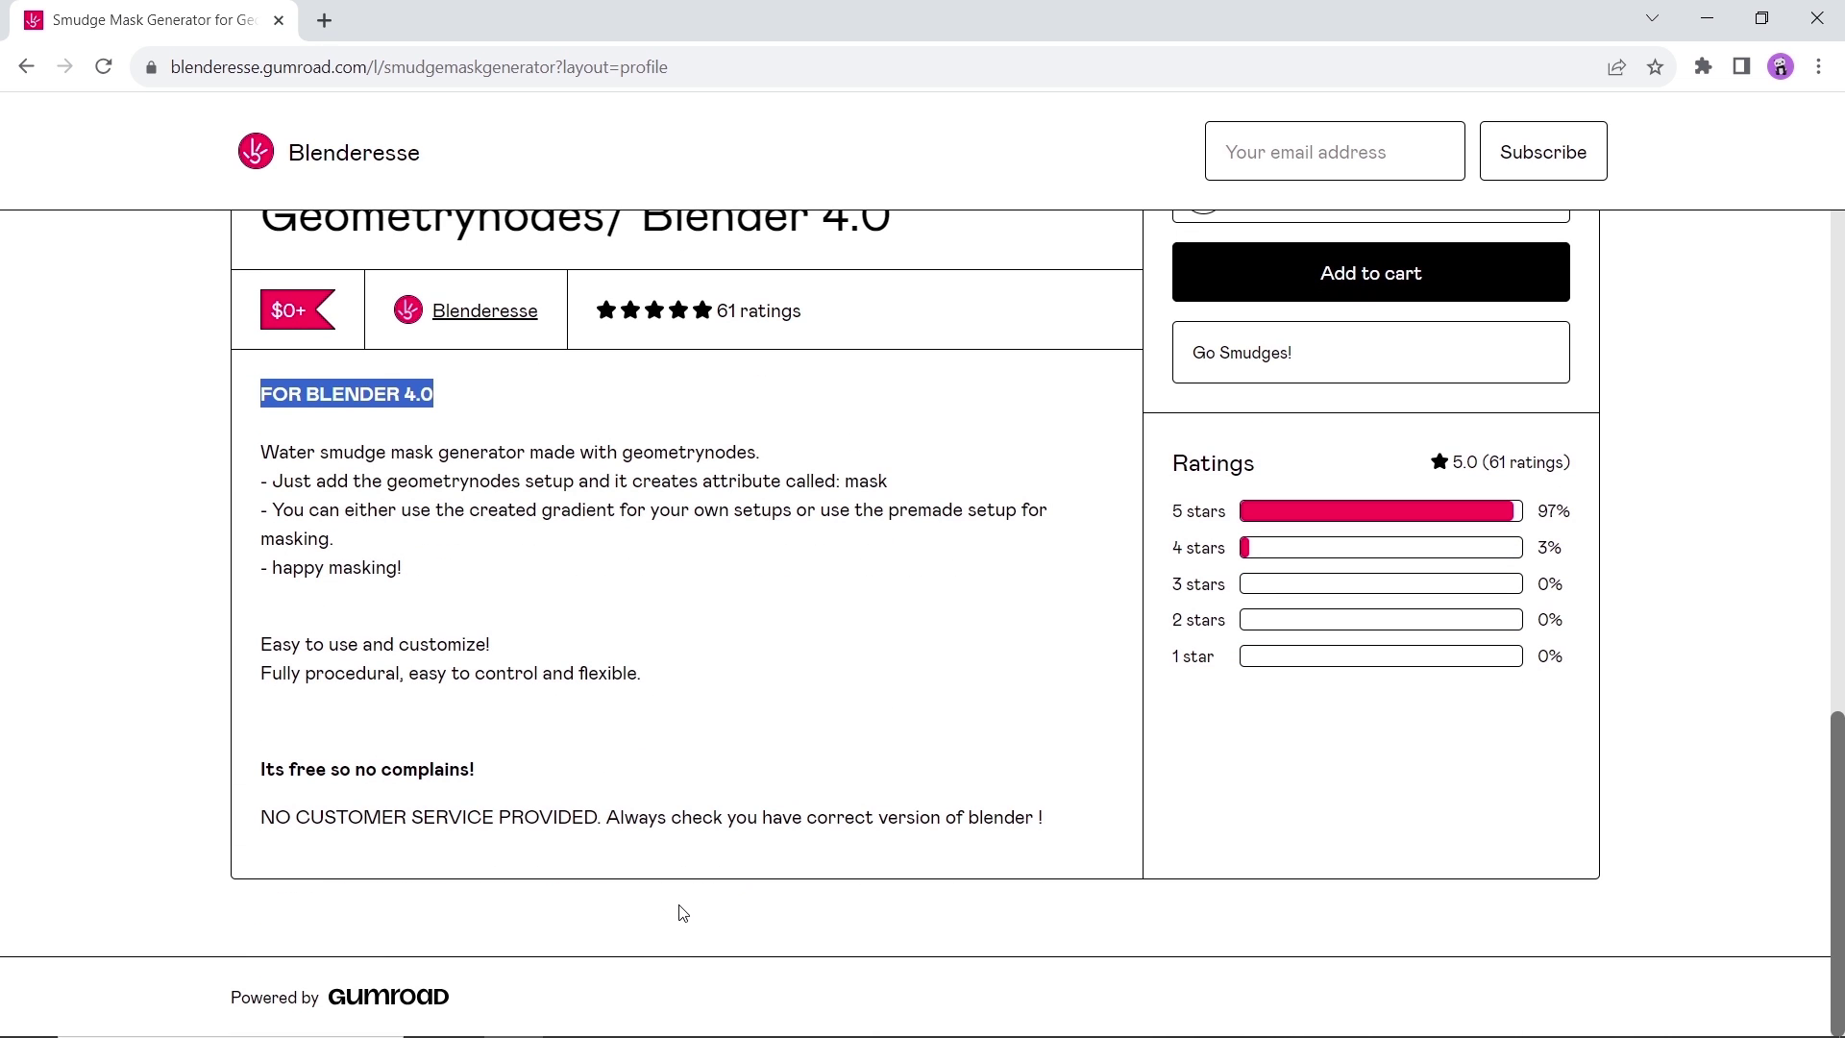
pyautogui.click(683, 912)
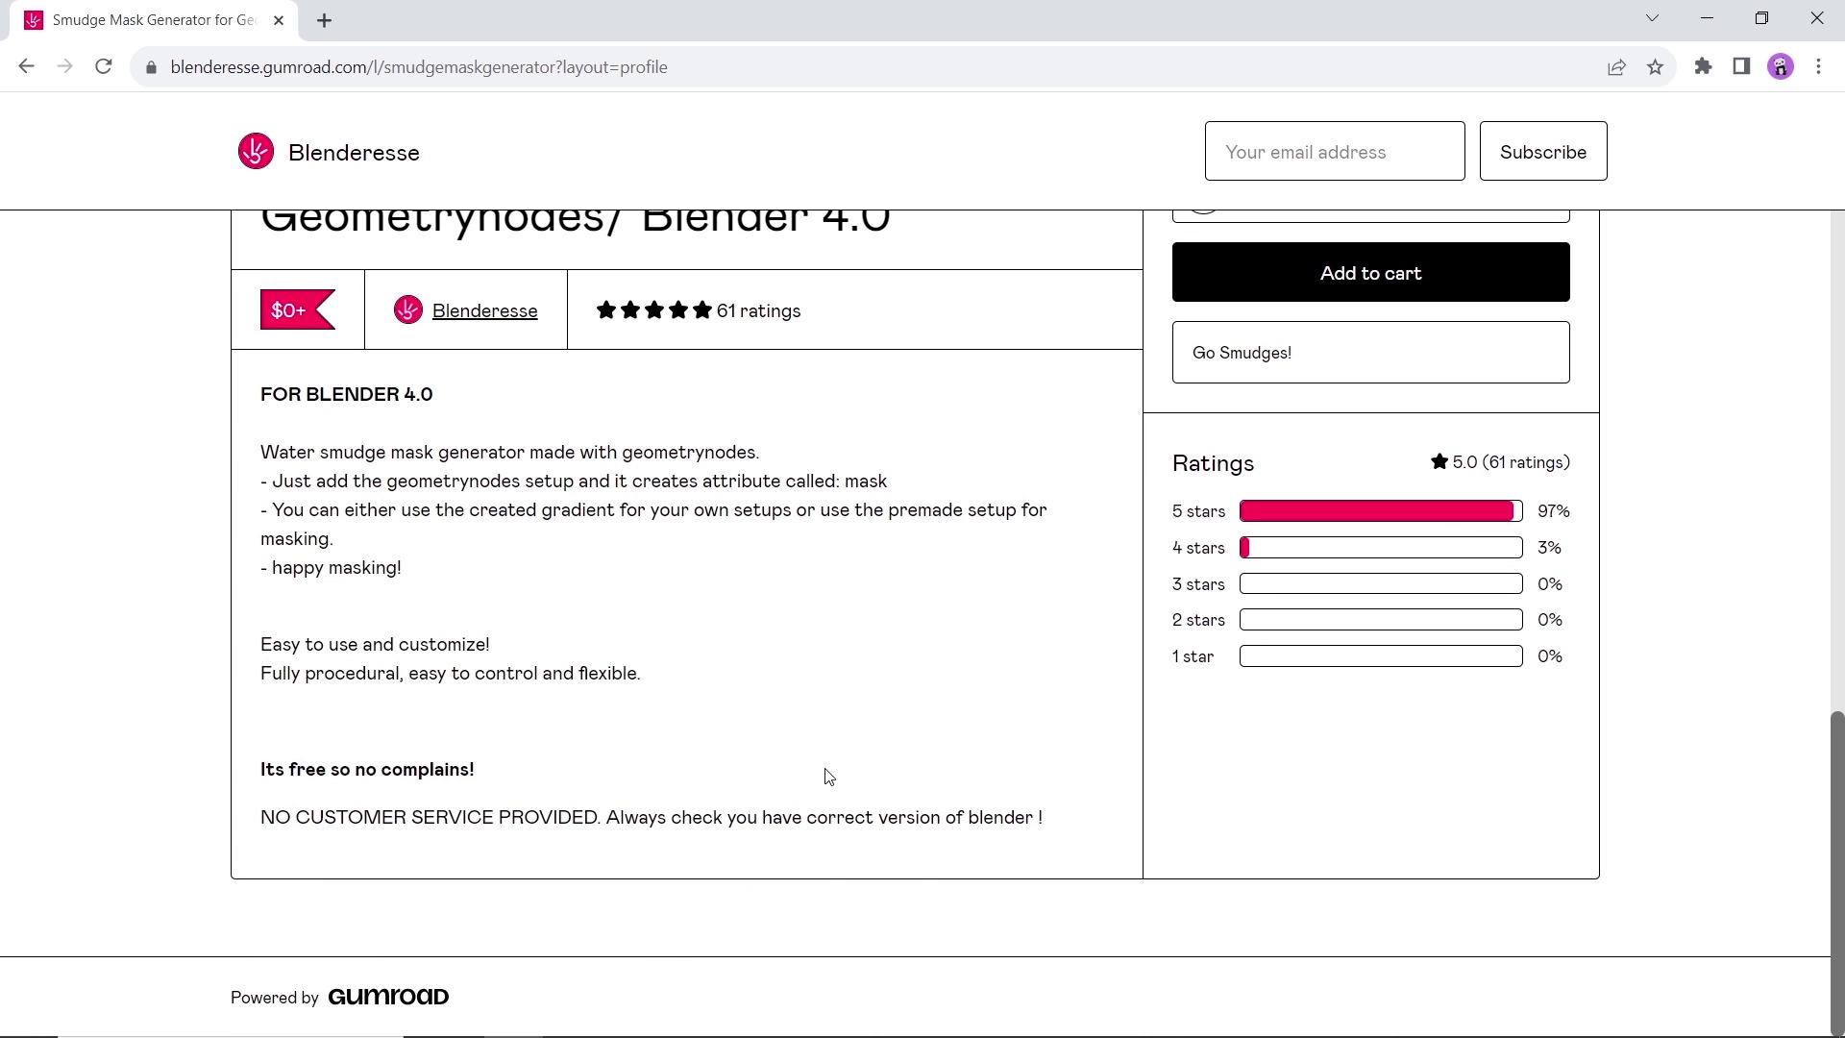
pyautogui.scroll(4, 826, 777)
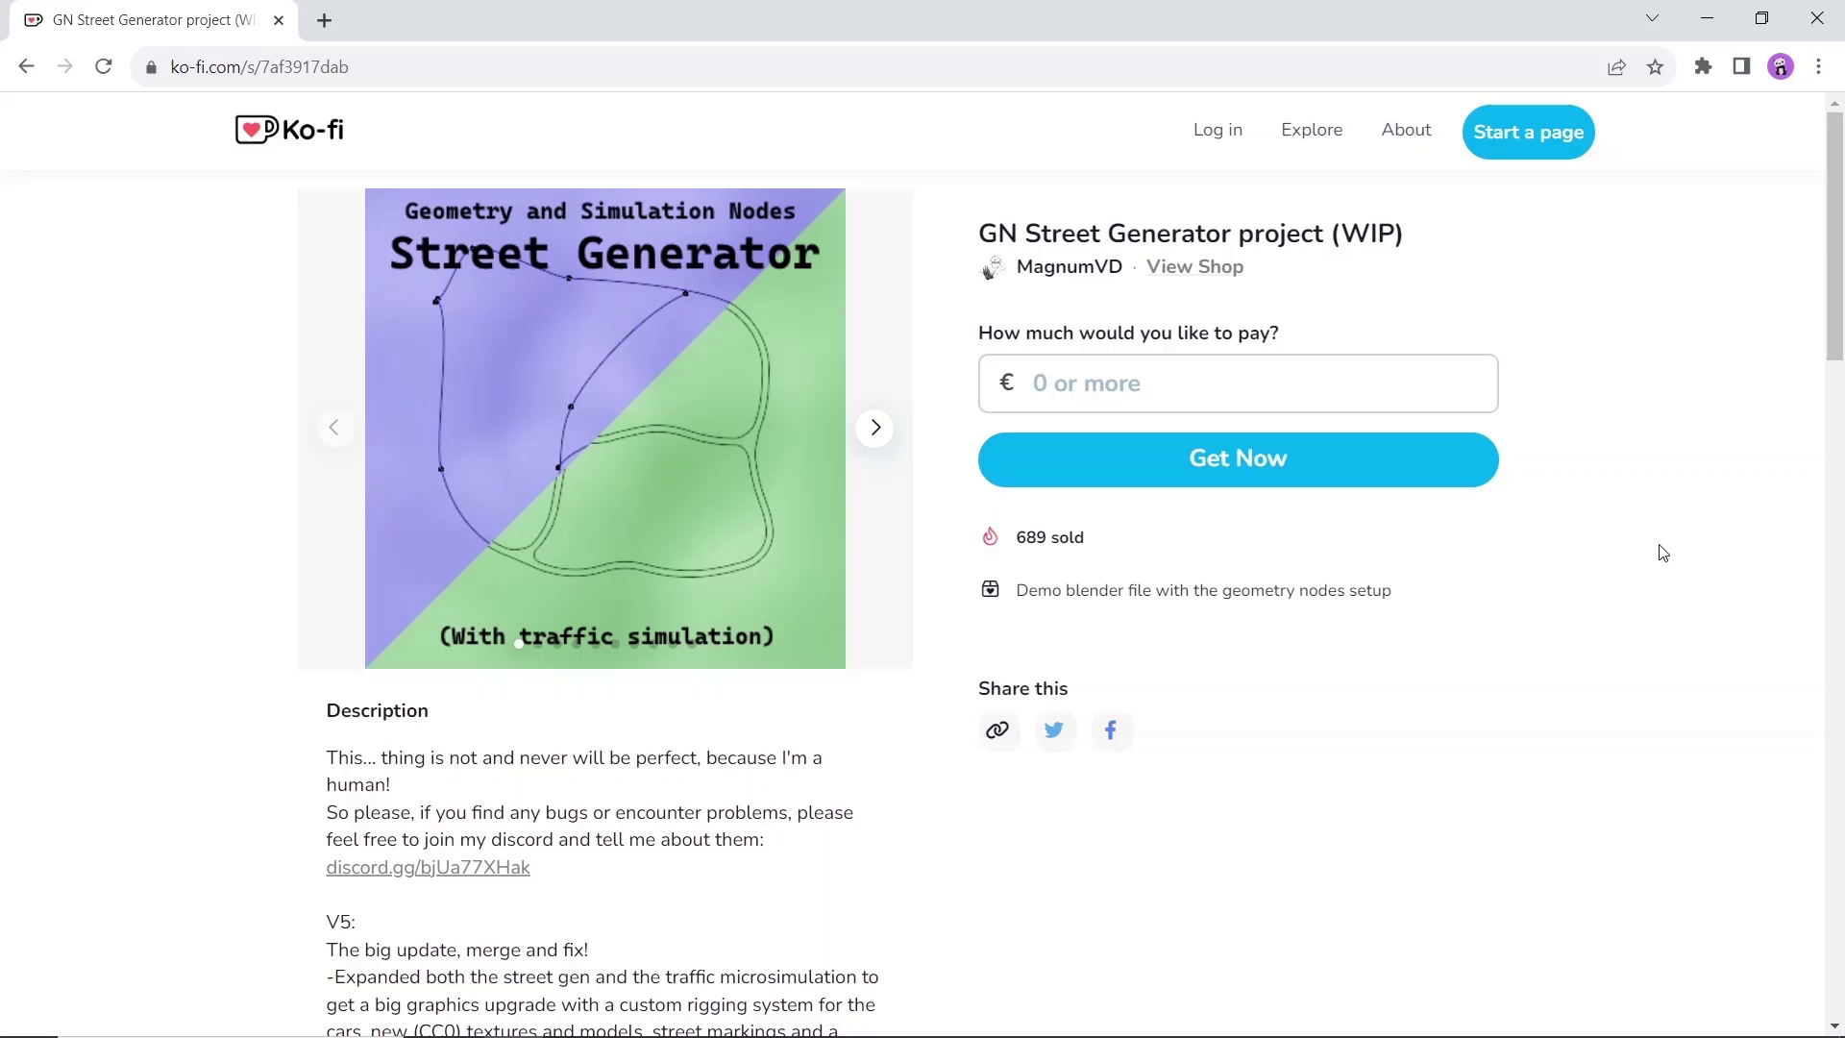
# - Browse the GN Street Generator slideshow through the night render and grey road images
pyautogui.click(875, 428)
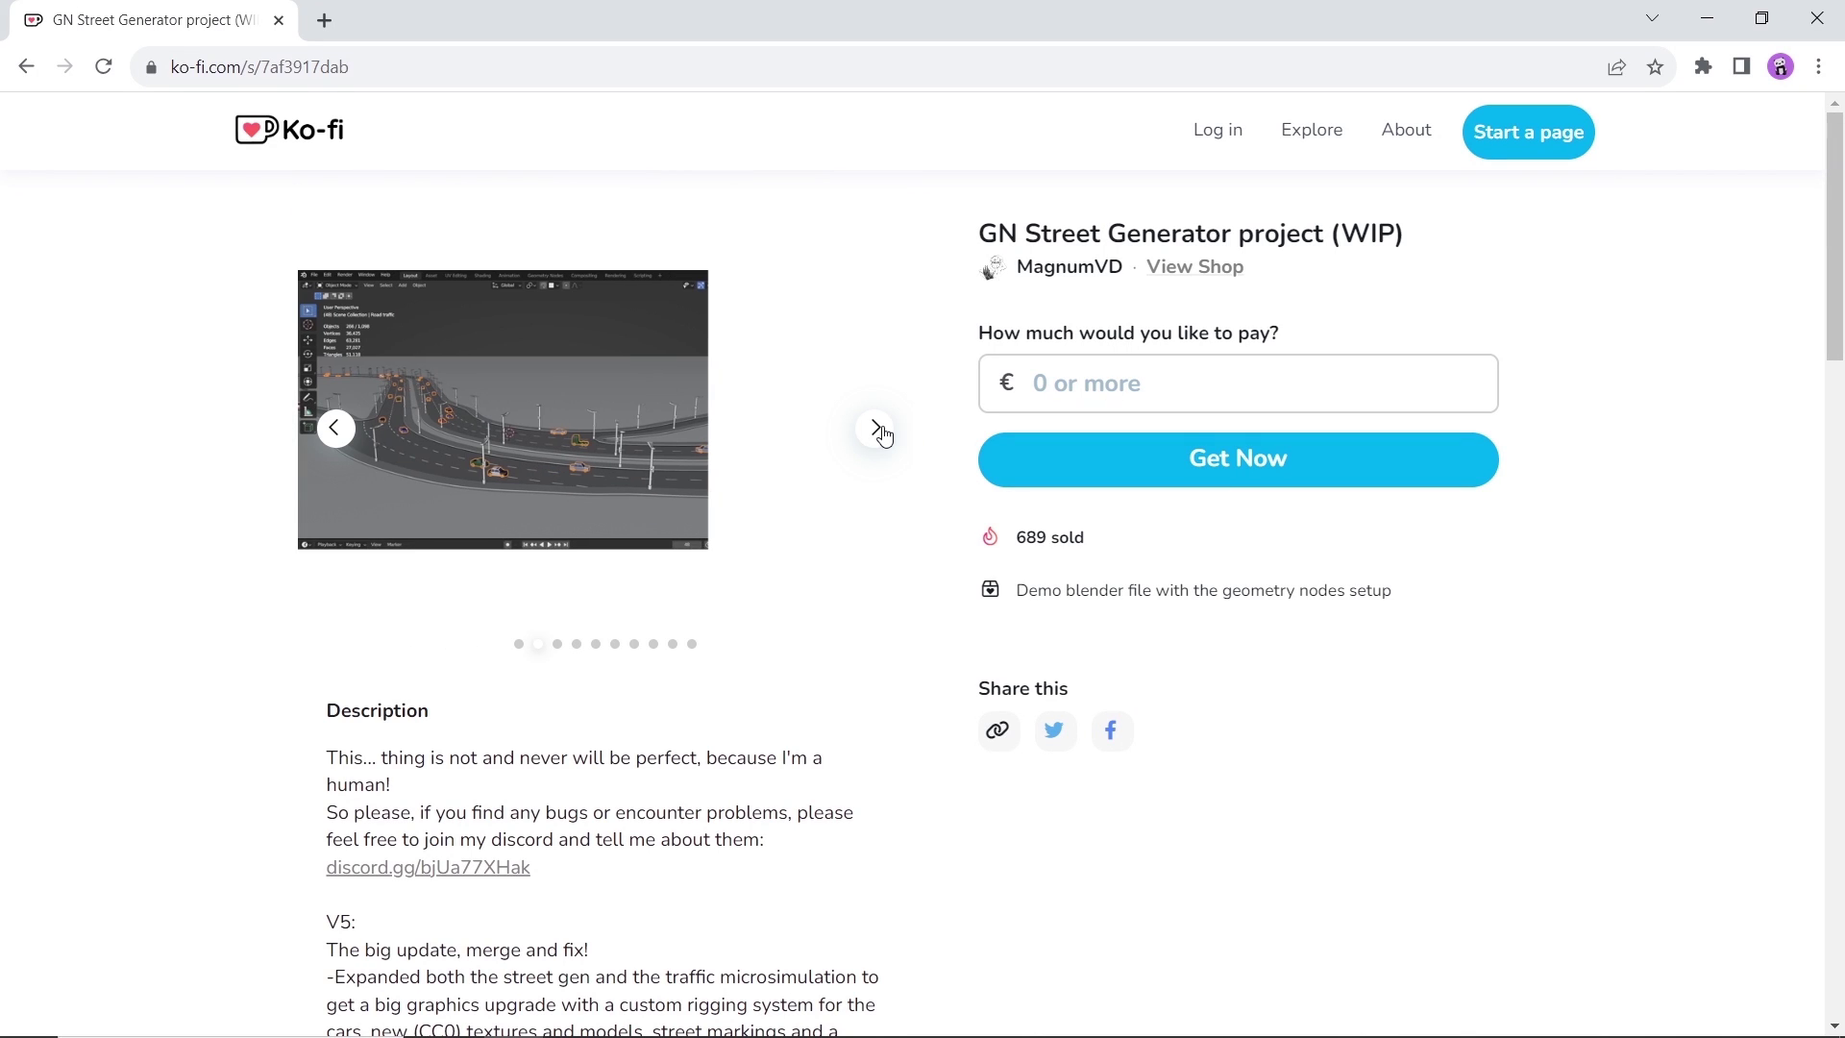
pyautogui.click(875, 429)
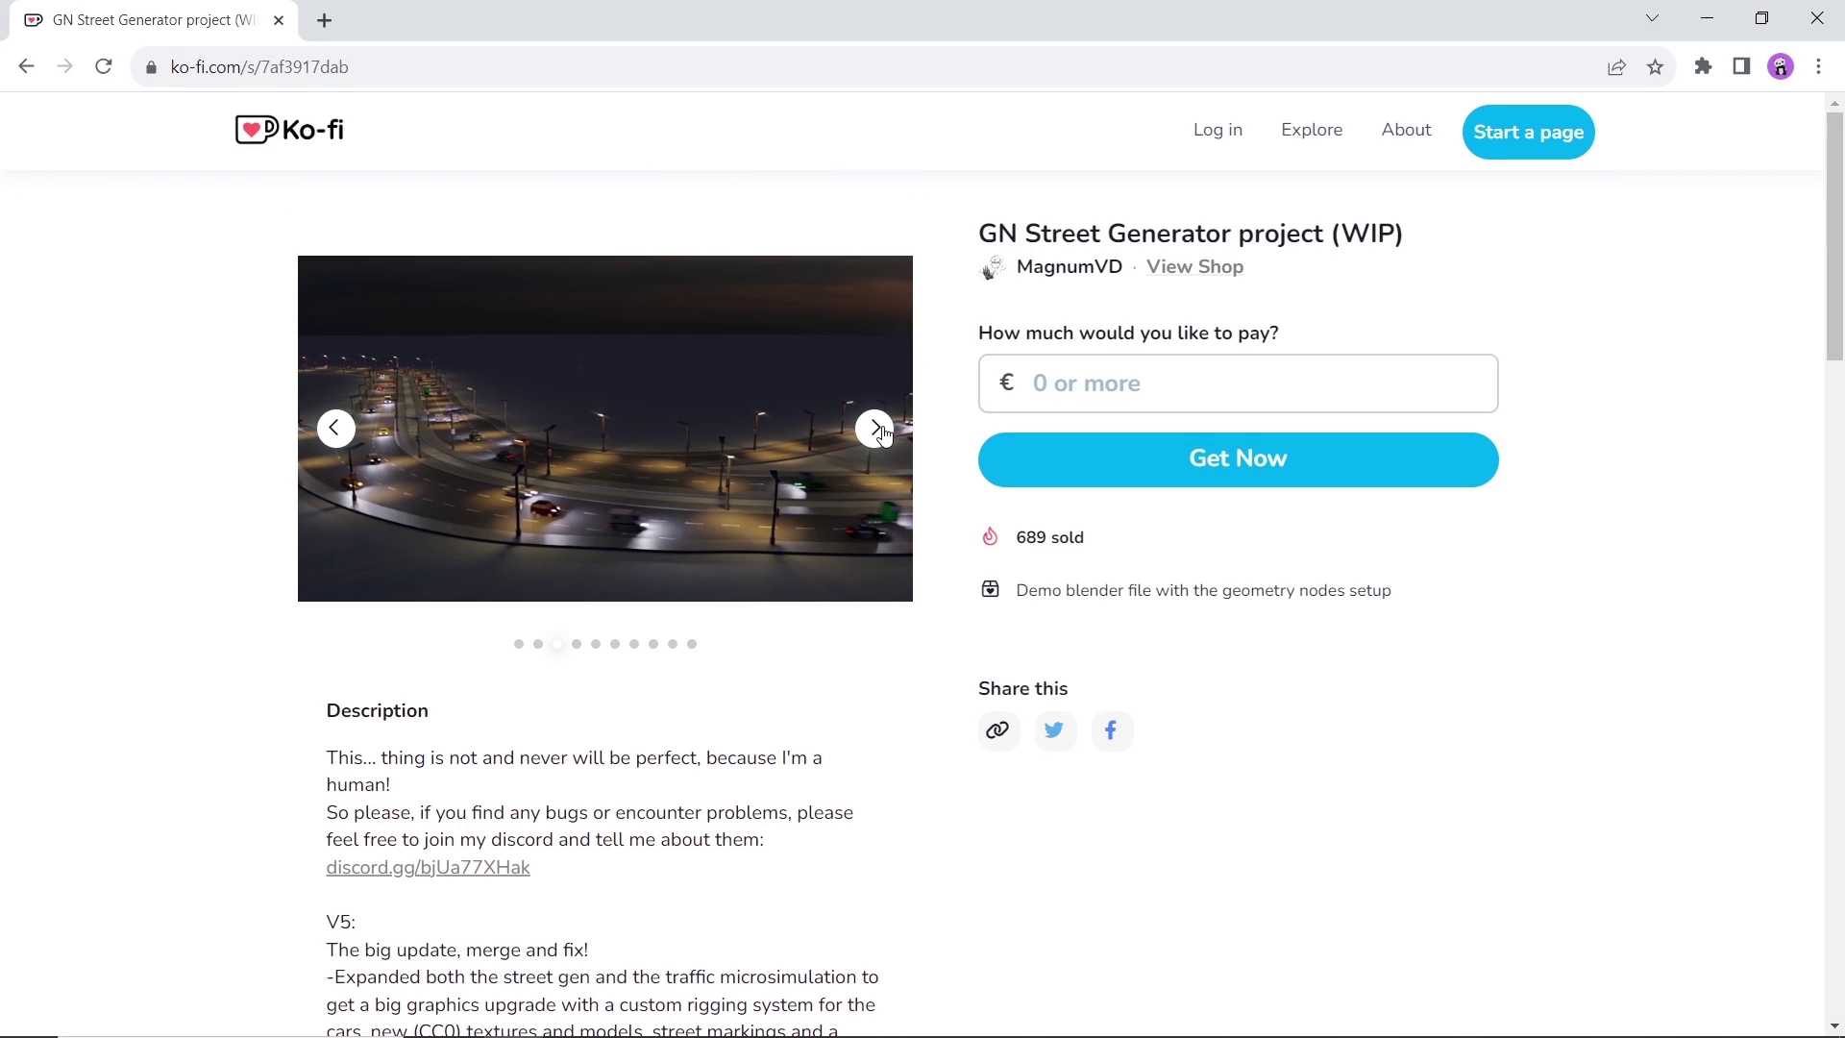
pyautogui.click(875, 428)
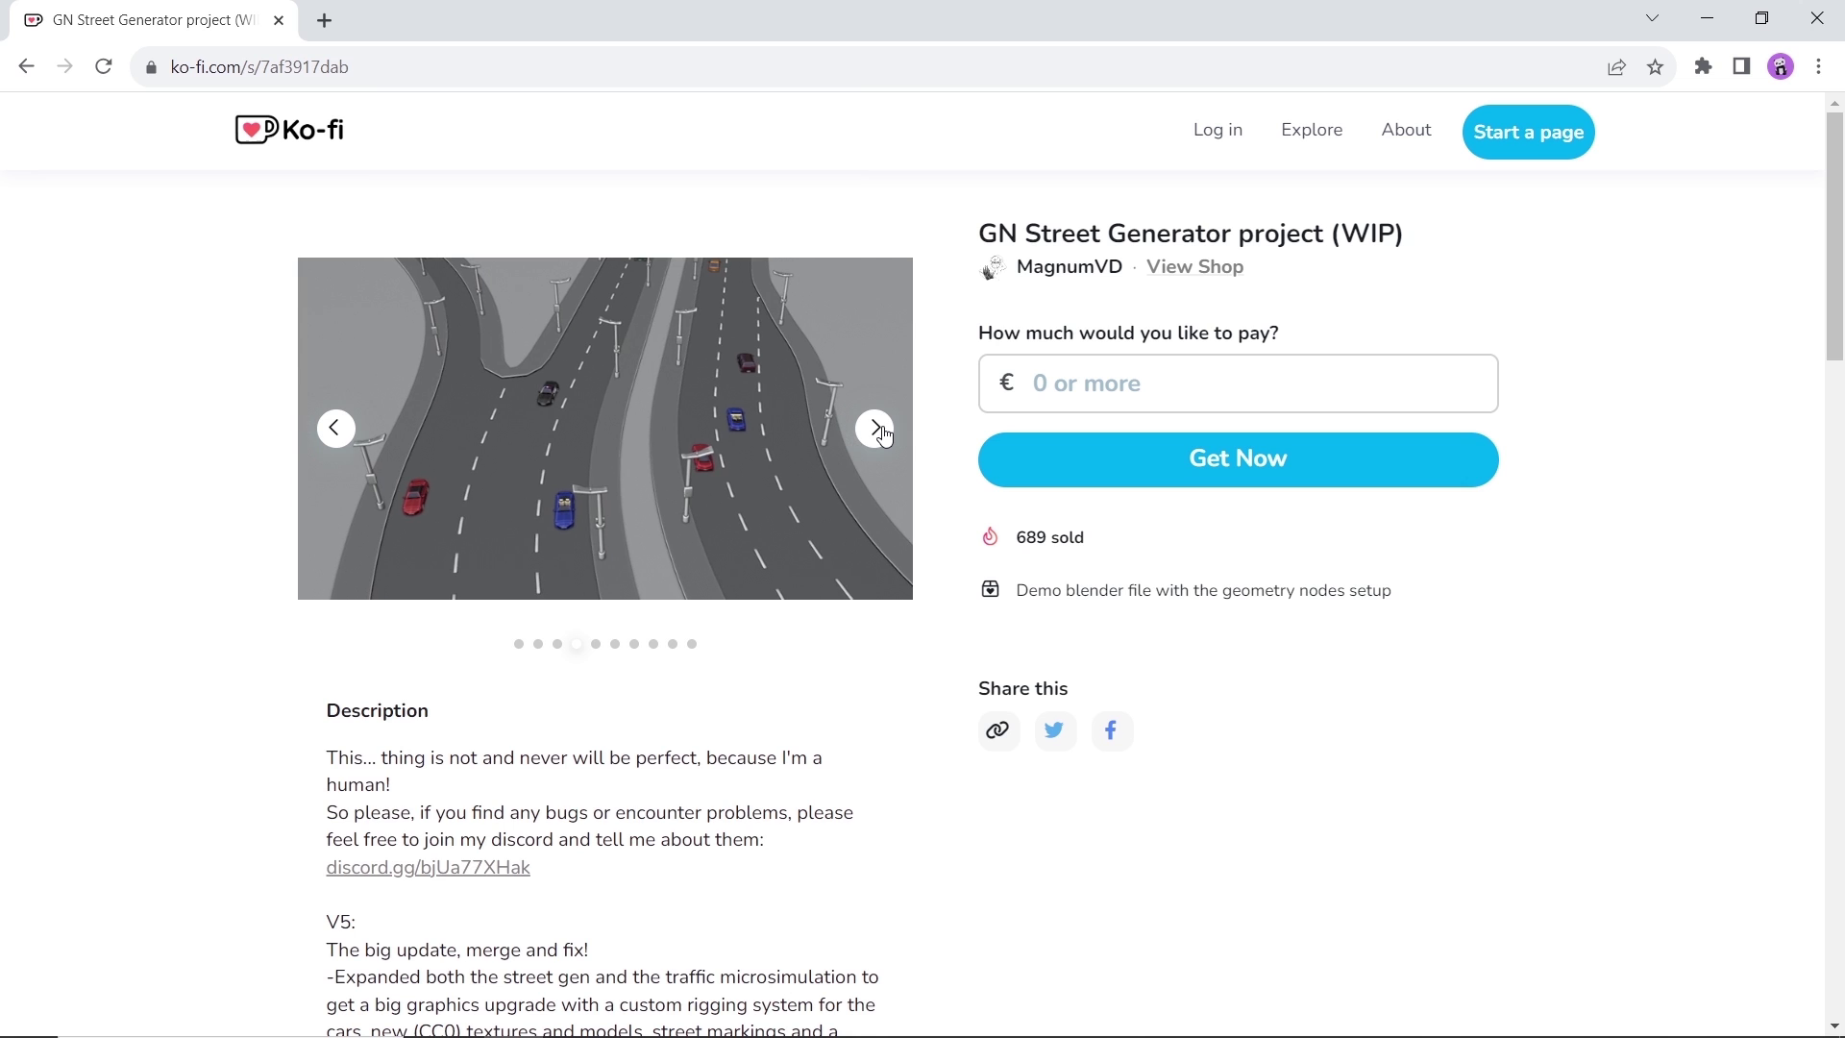
pyautogui.click(875, 428)
pyautogui.click(875, 428)
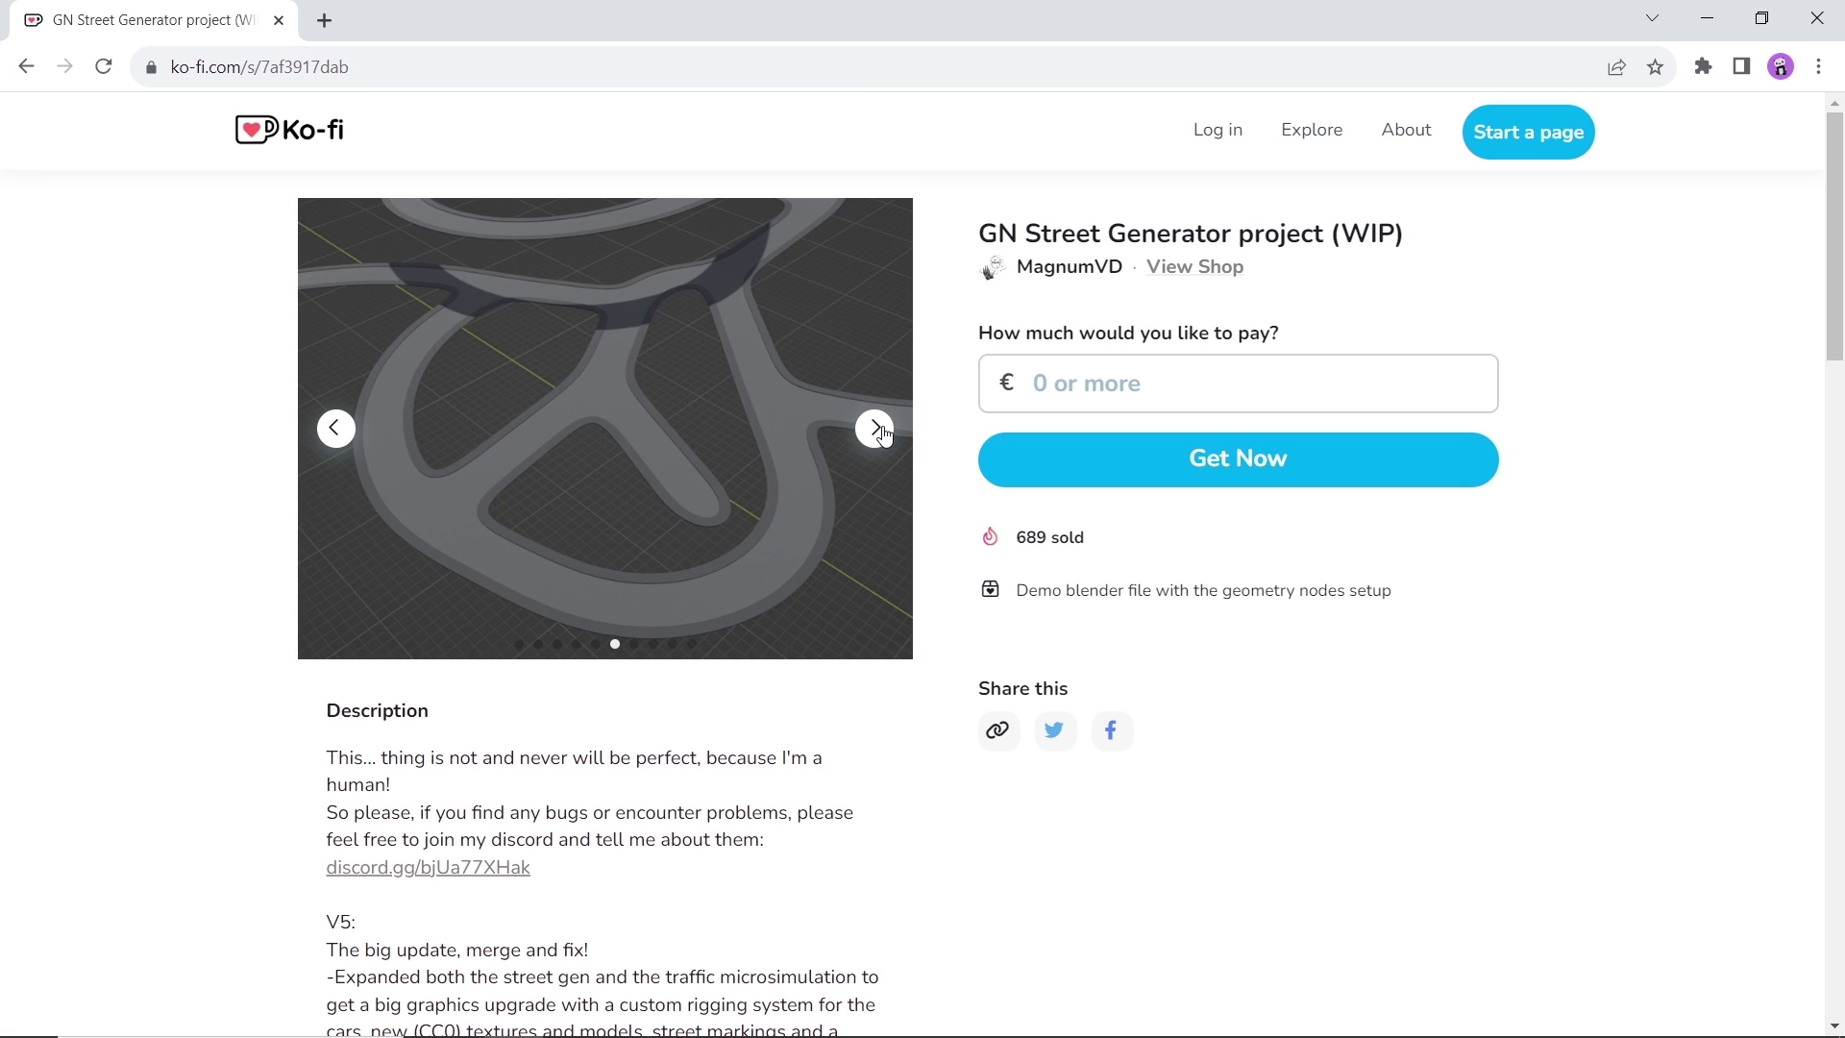
pyautogui.scroll(-3, 1092, 816)
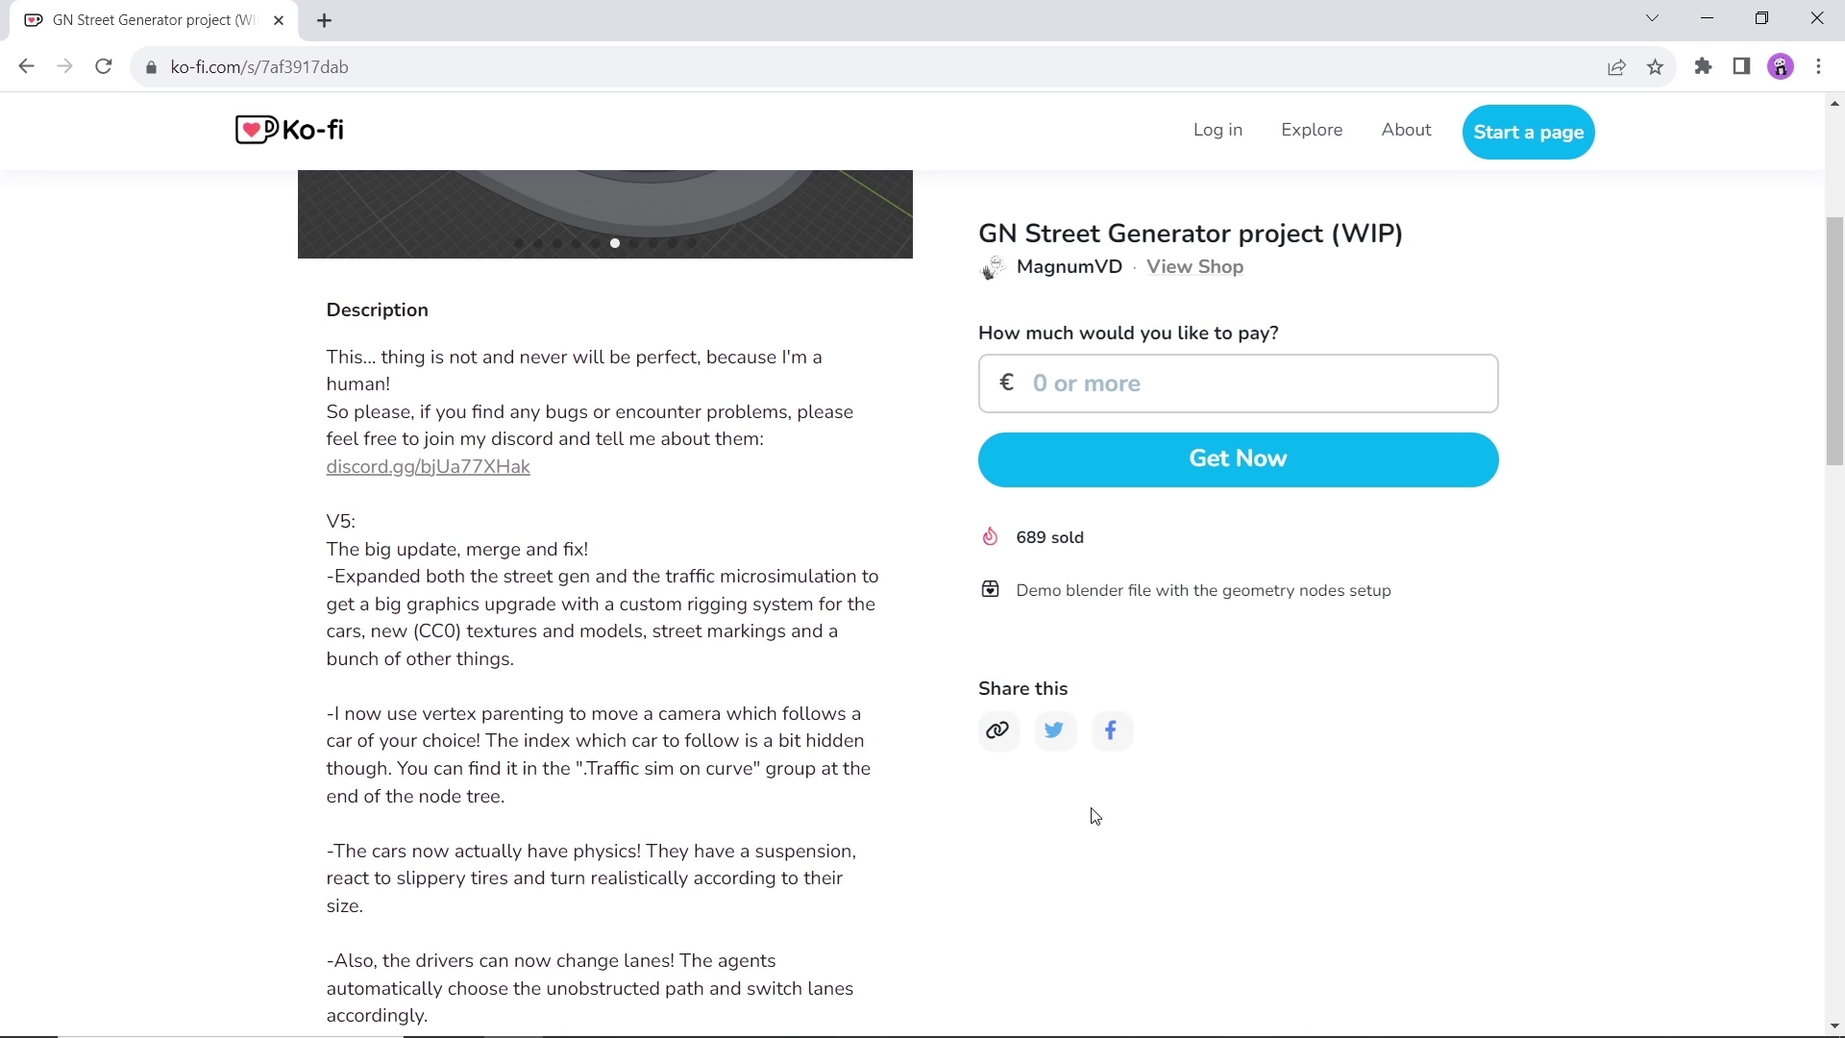
# - Claim the project at zero price with Get Now, reaching the €0.00 Free checkout summary
pyautogui.click(1106, 407)
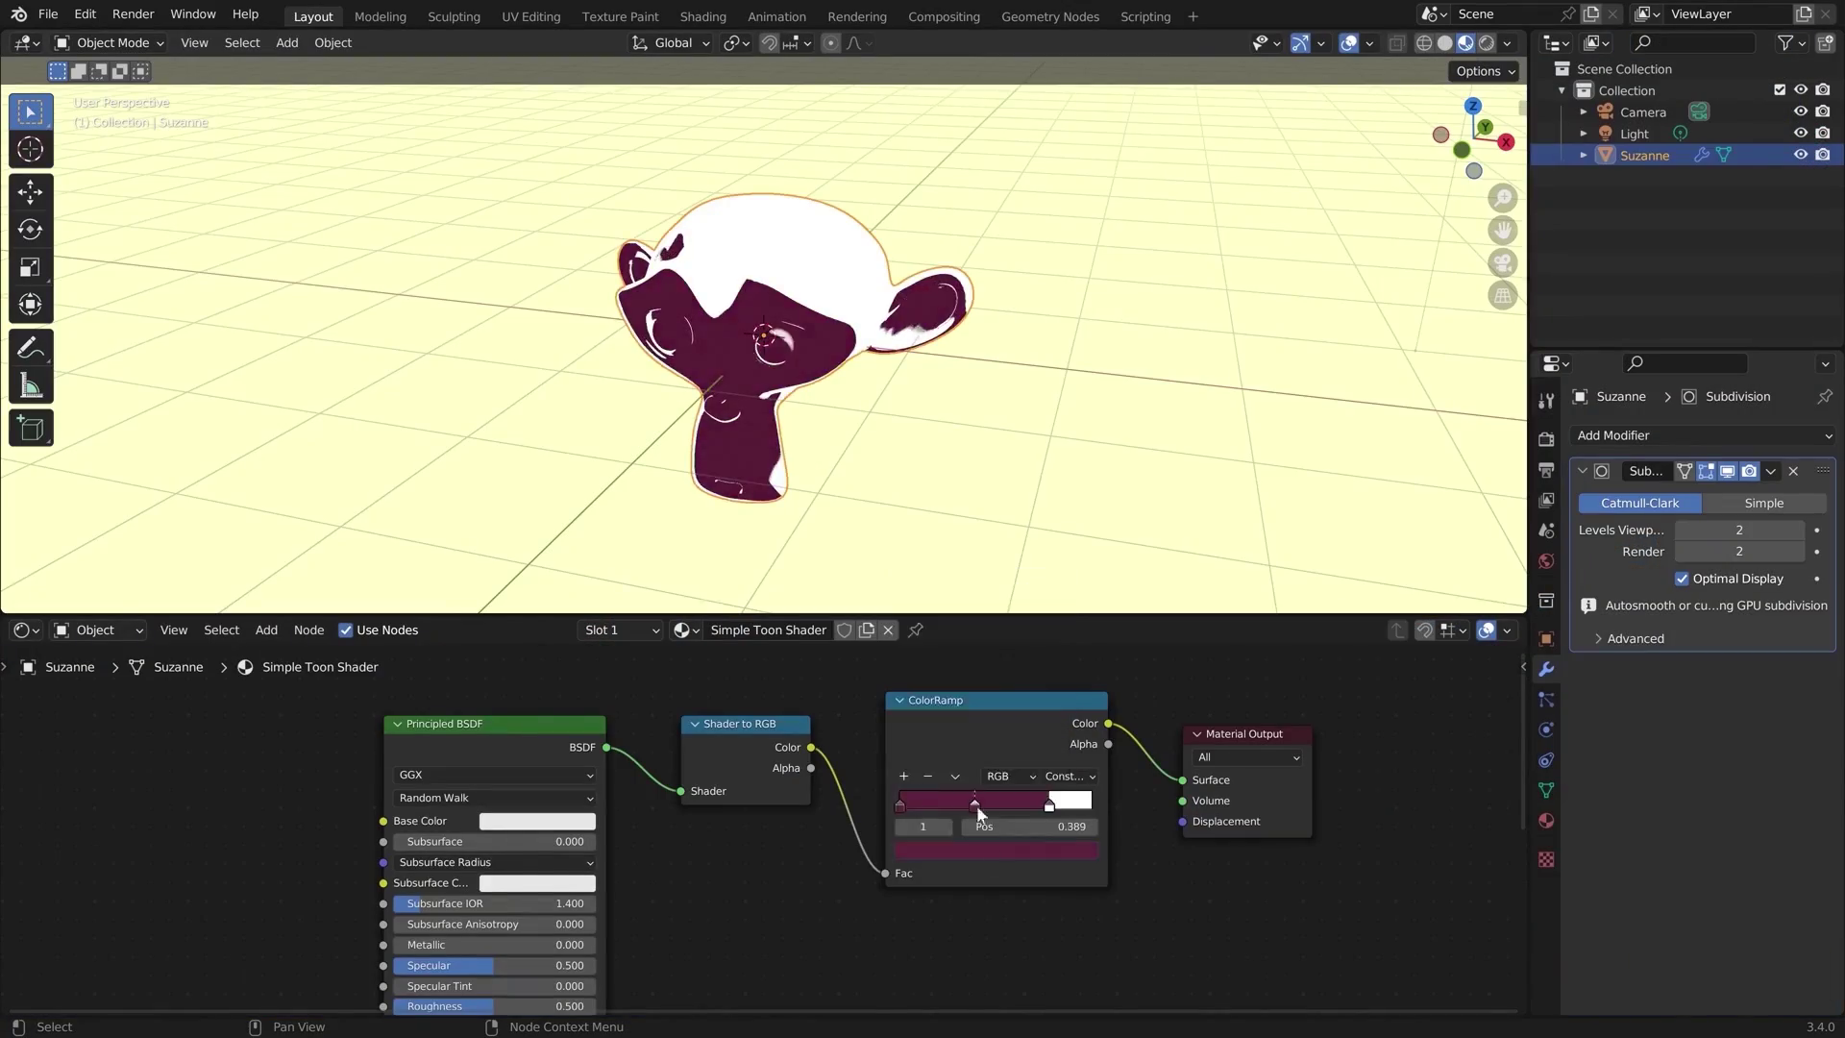
# - Set the Color Ramp's light stop to pink so Suzanne shows purple and pink tones
pyautogui.click(994, 852)
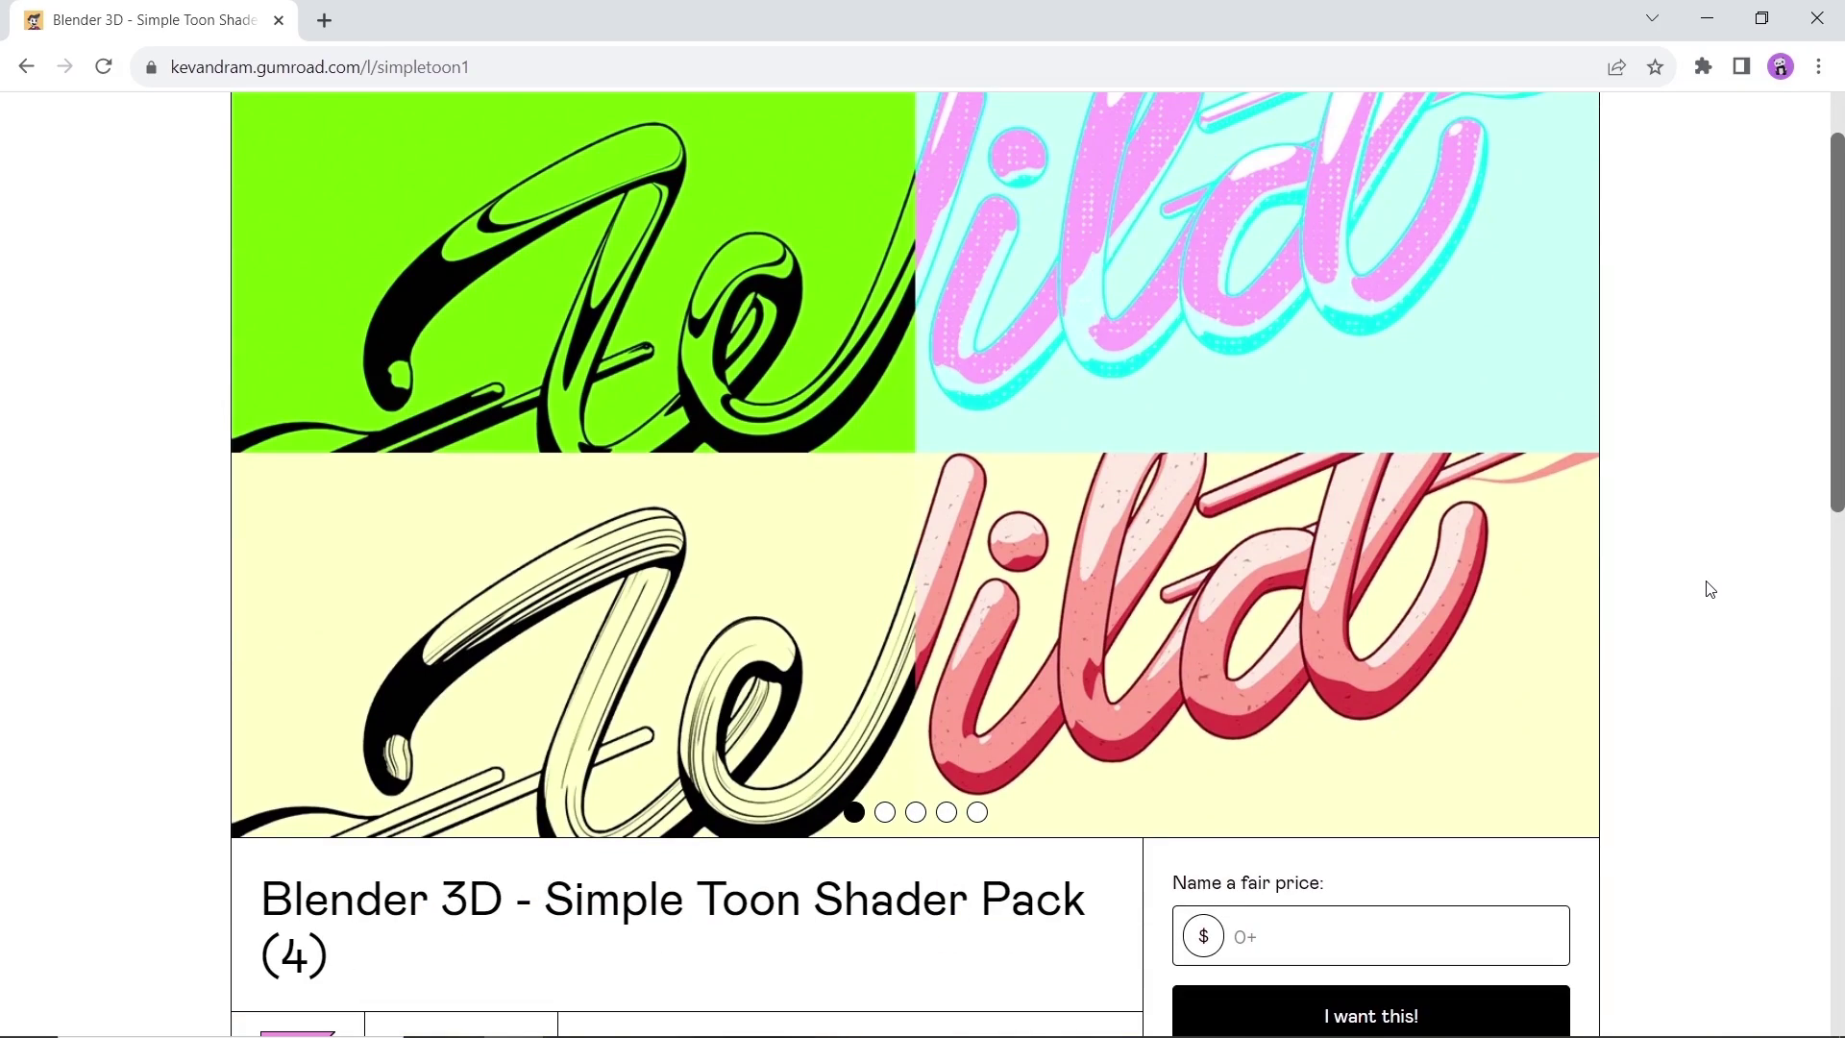
# - Step through all Simple Toon Shader Pack preview images to the final slide
pyautogui.click(1564, 452)
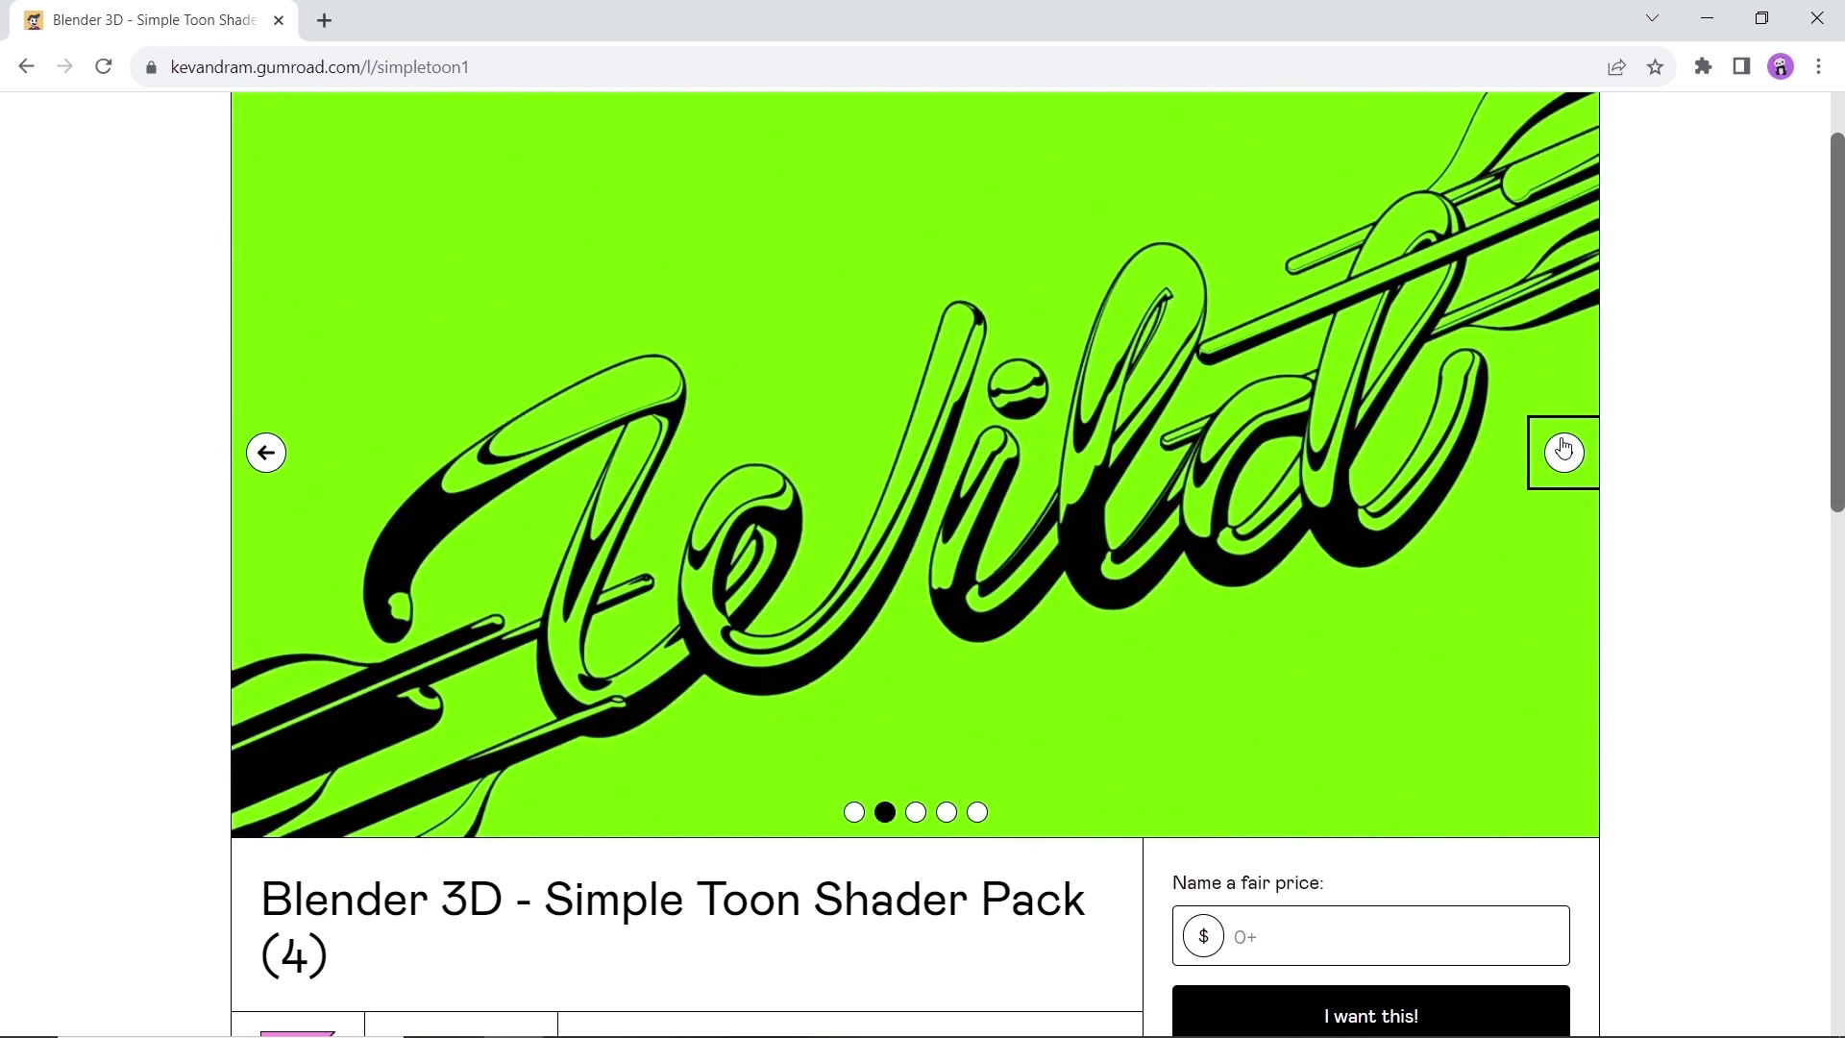
pyautogui.click(1564, 452)
pyautogui.click(1566, 454)
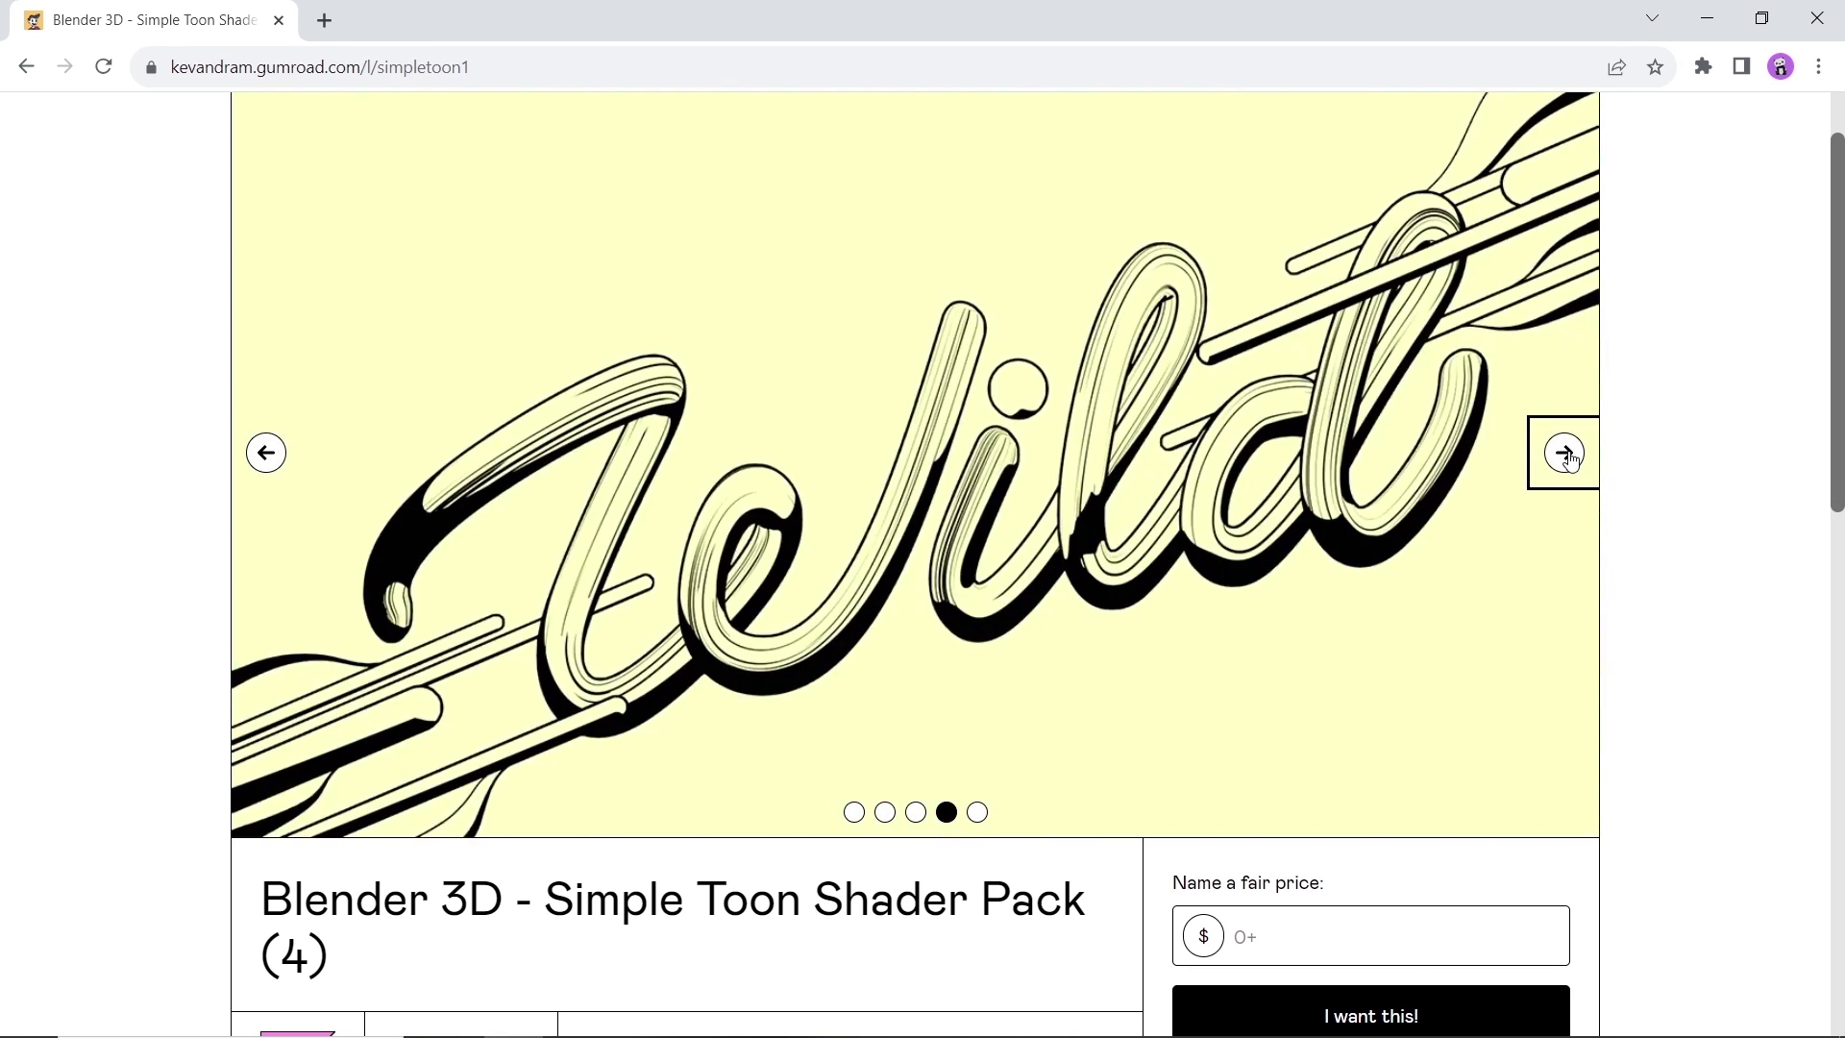
pyautogui.click(1566, 454)
pyautogui.scroll(-5, 1561, 457)
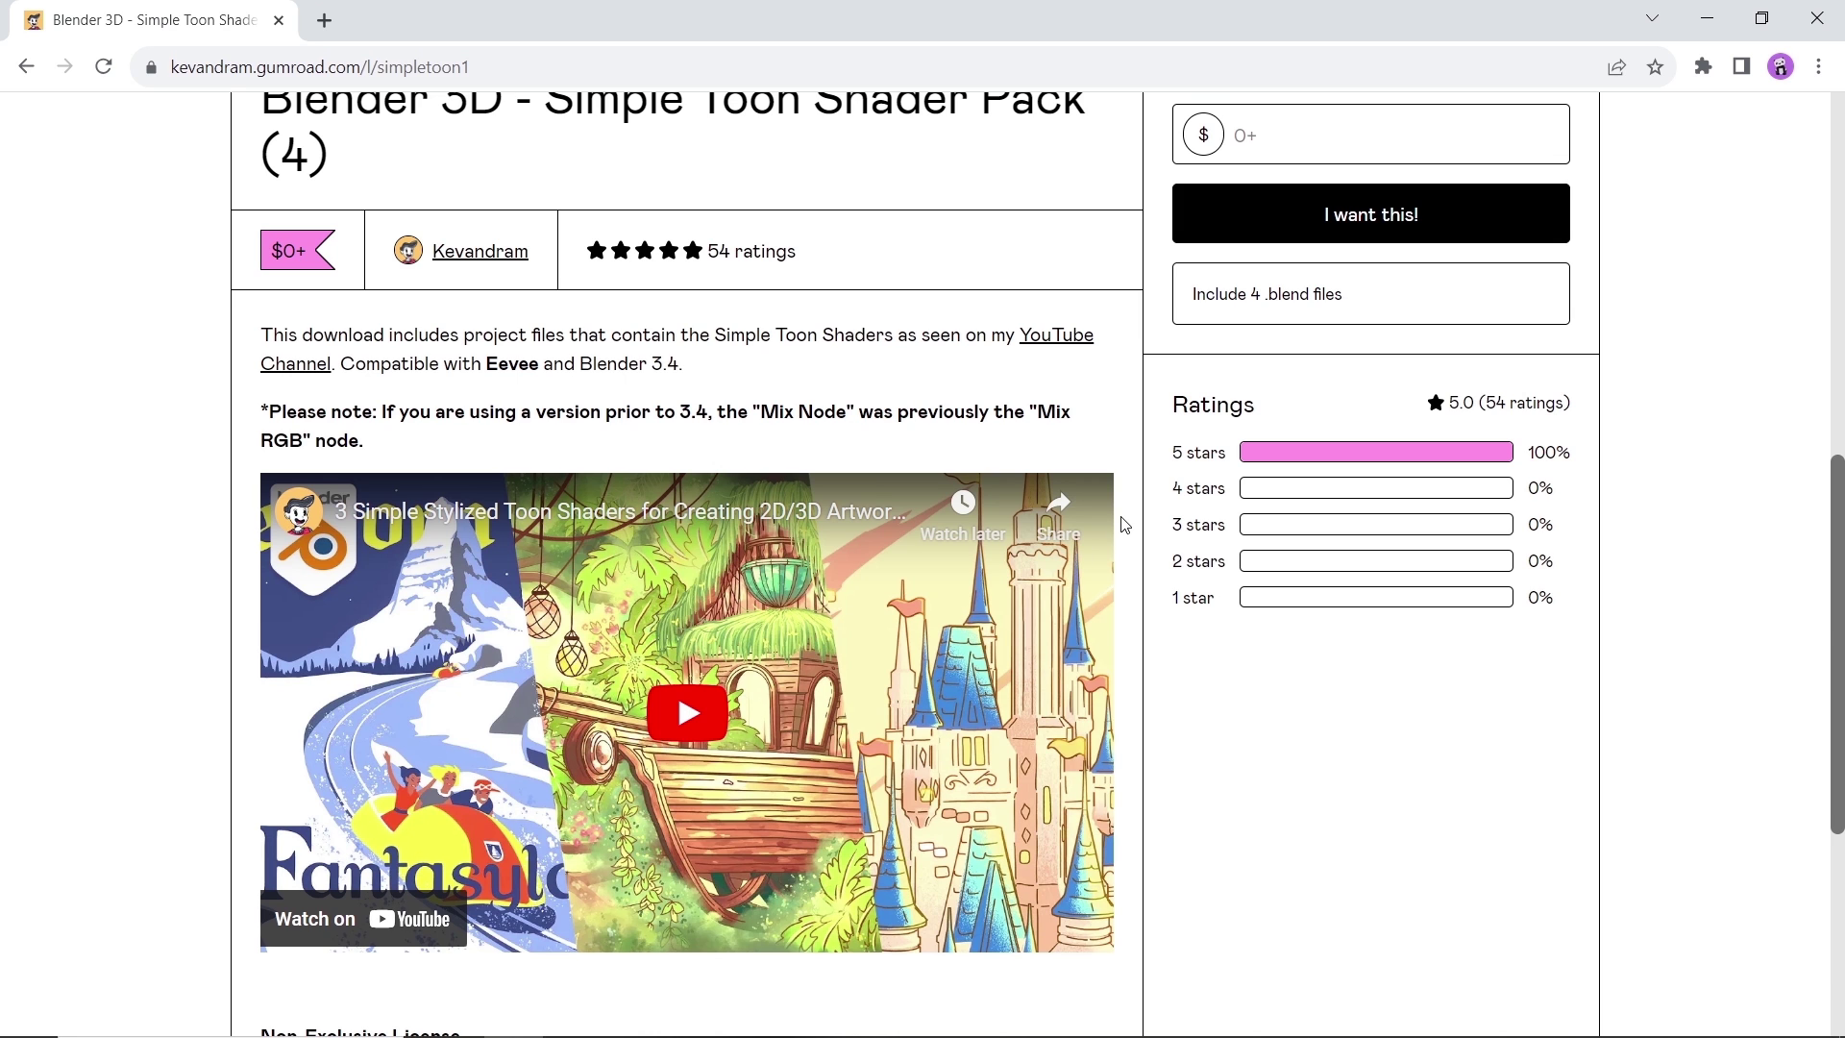
pyautogui.scroll(-3, 1123, 525)
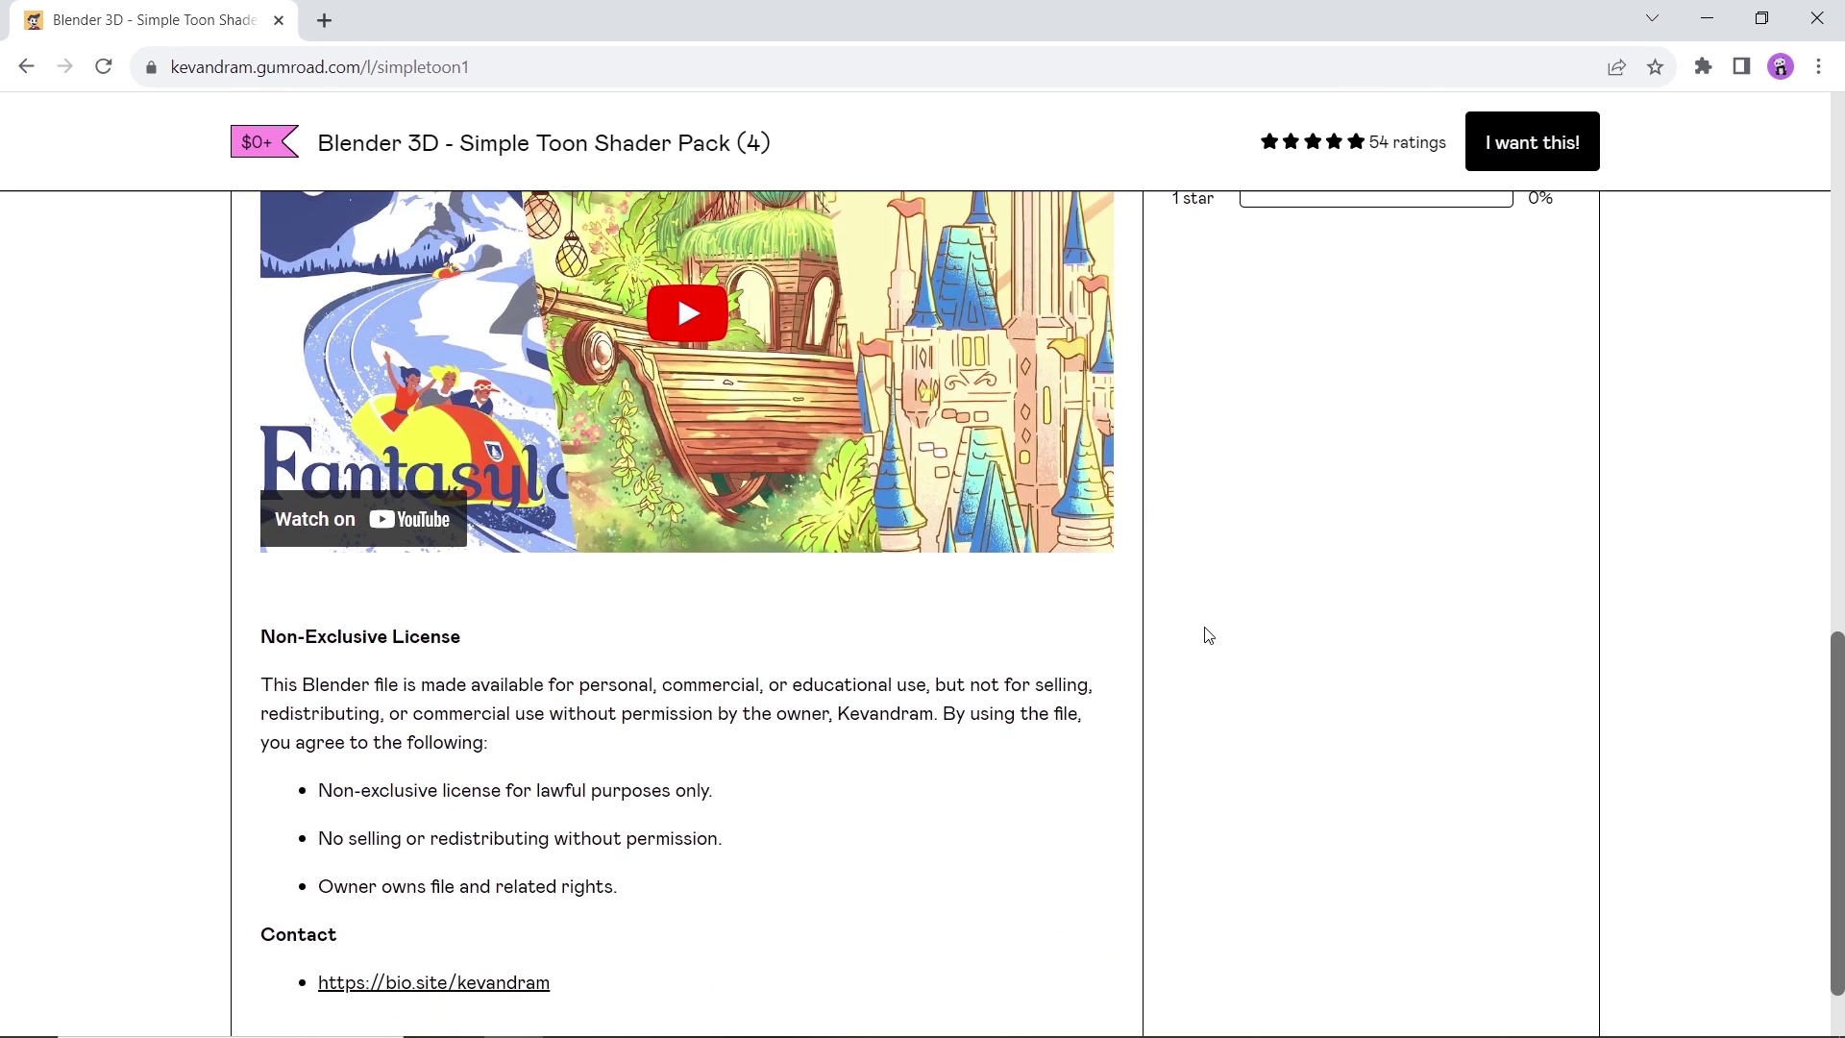
pyautogui.scroll(5, 1207, 635)
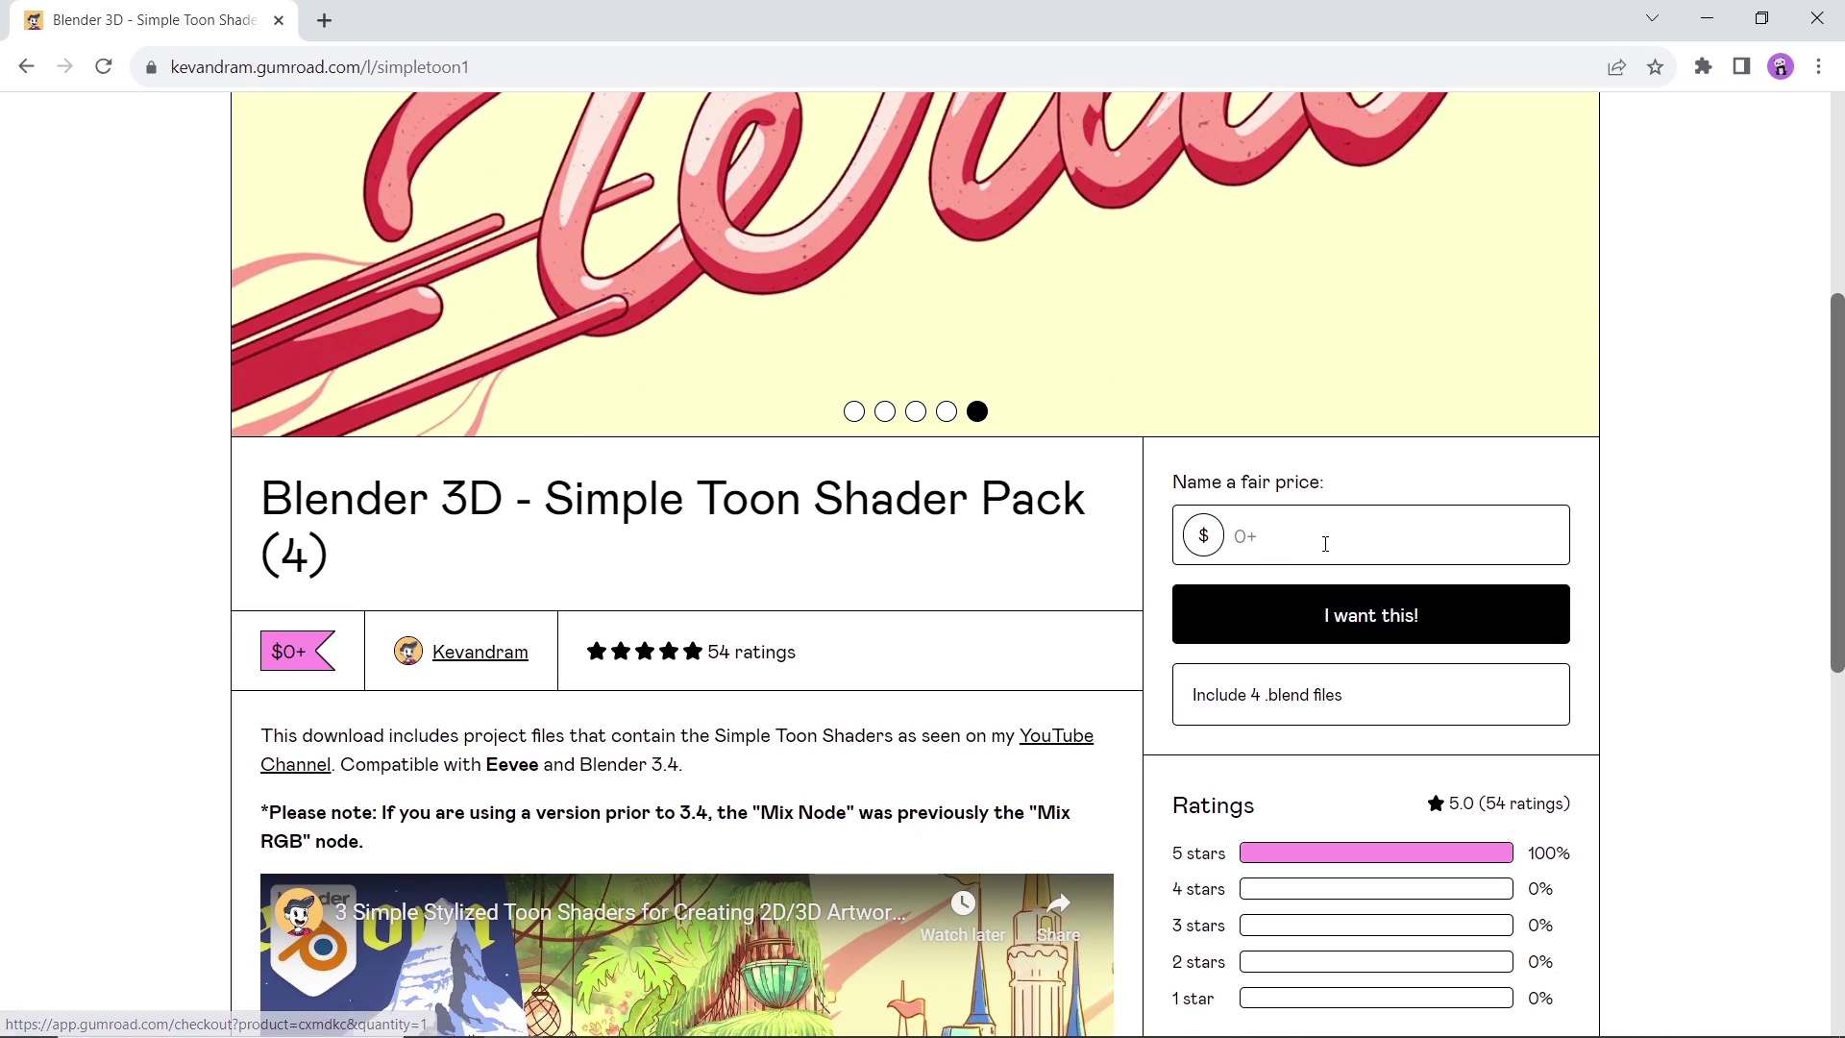
# - Enter a fair price of 10 dollars in the 'Name a fair price' box
pyautogui.click(1325, 543)
pyautogui.write('0')
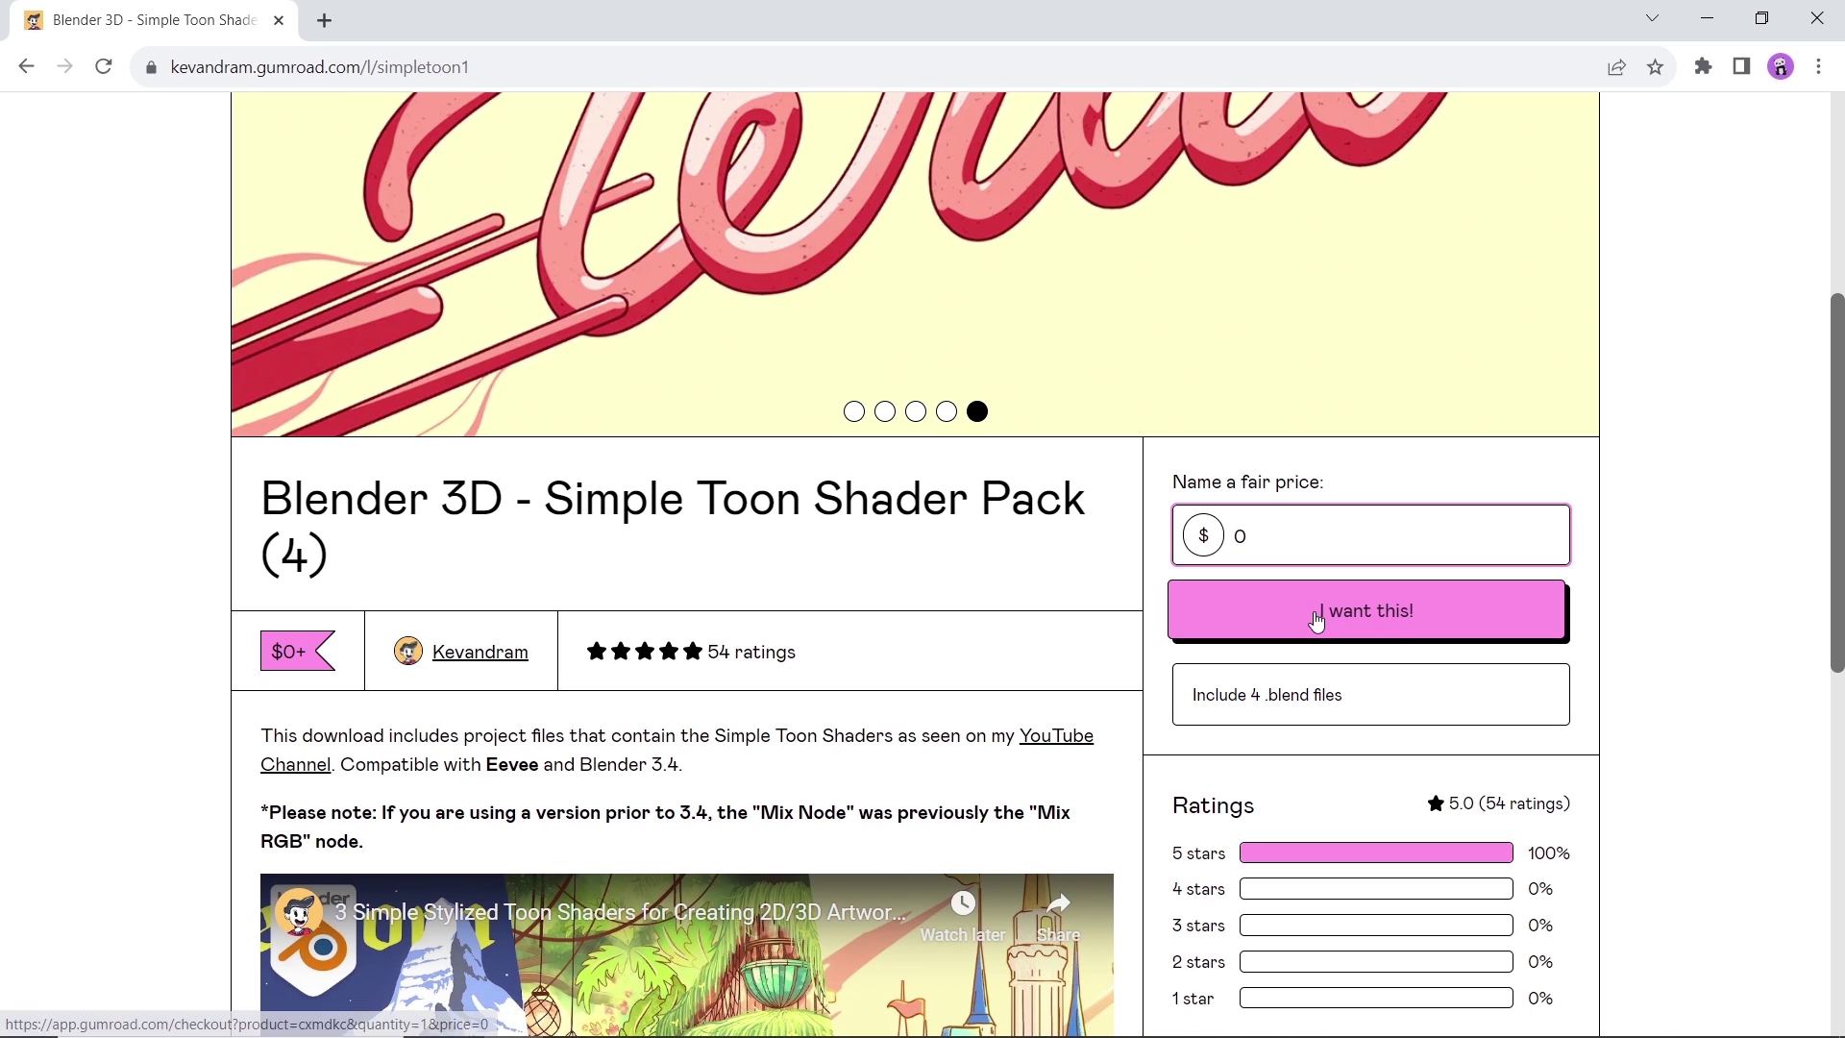
pyautogui.doubleClick(1235, 522)
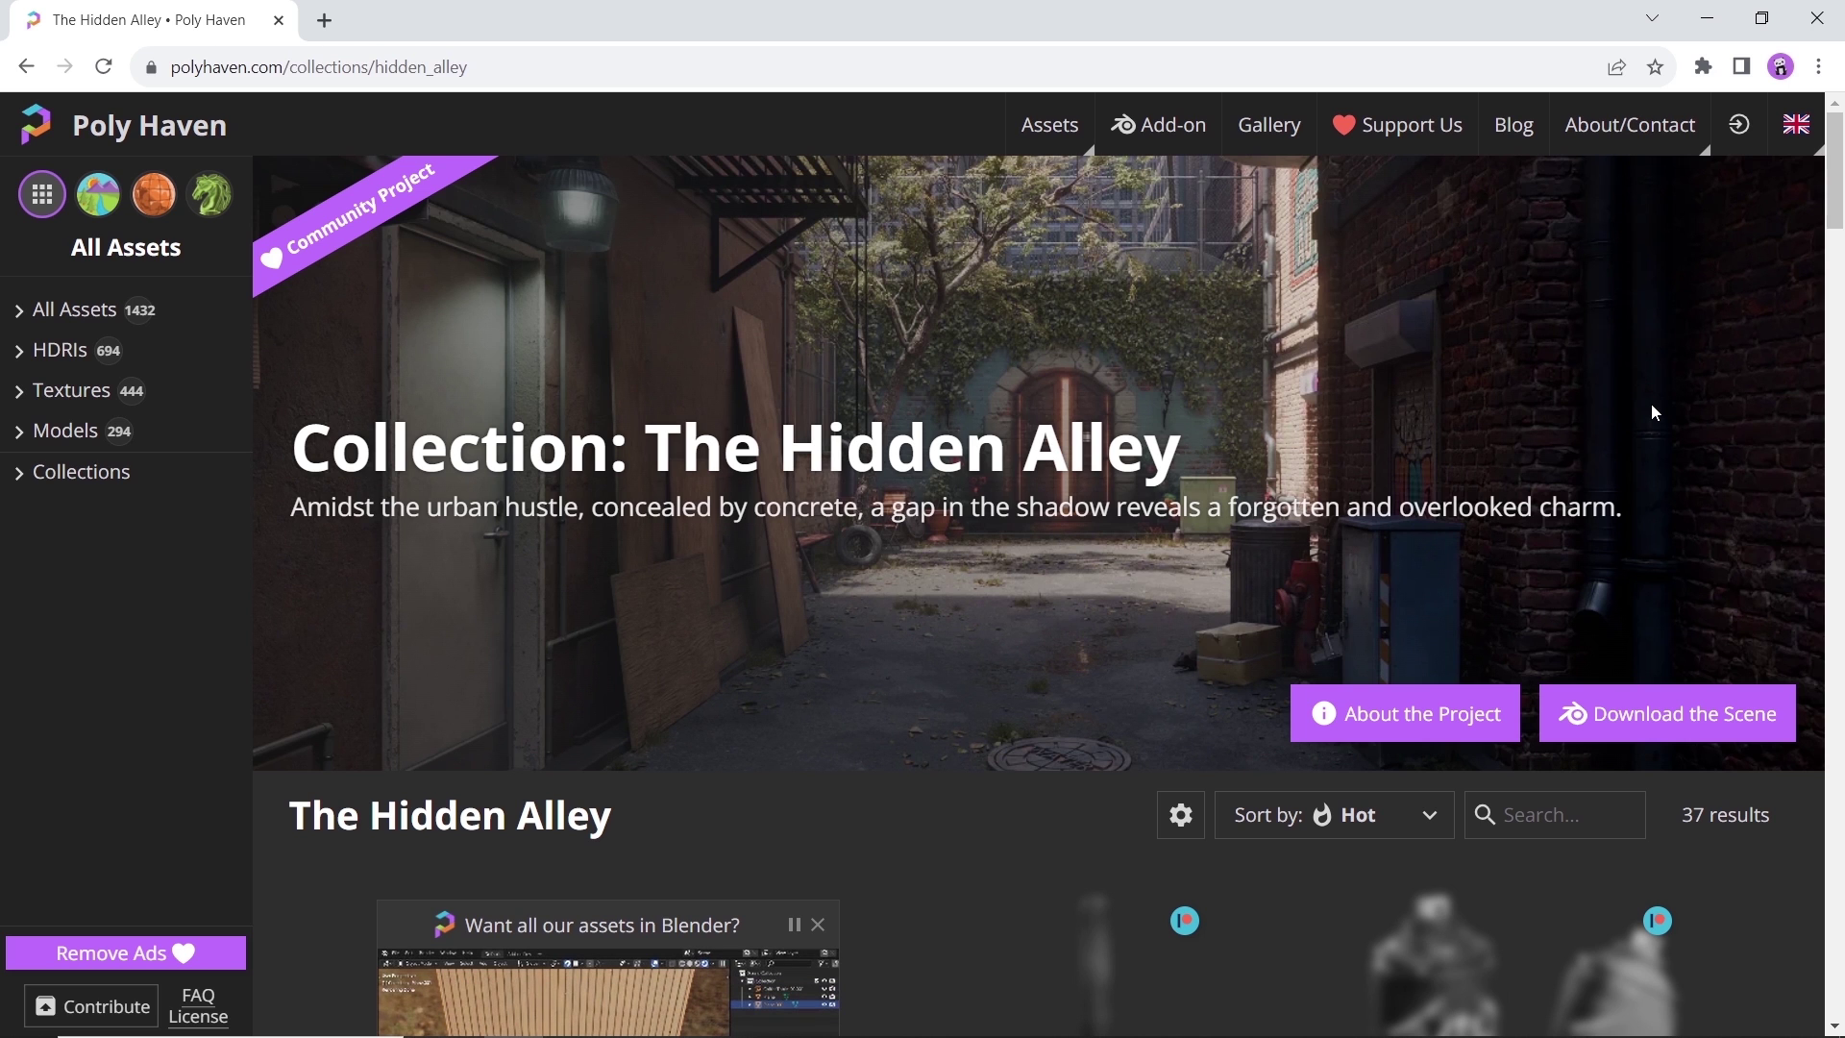
pyautogui.scroll(-4, 1653, 410)
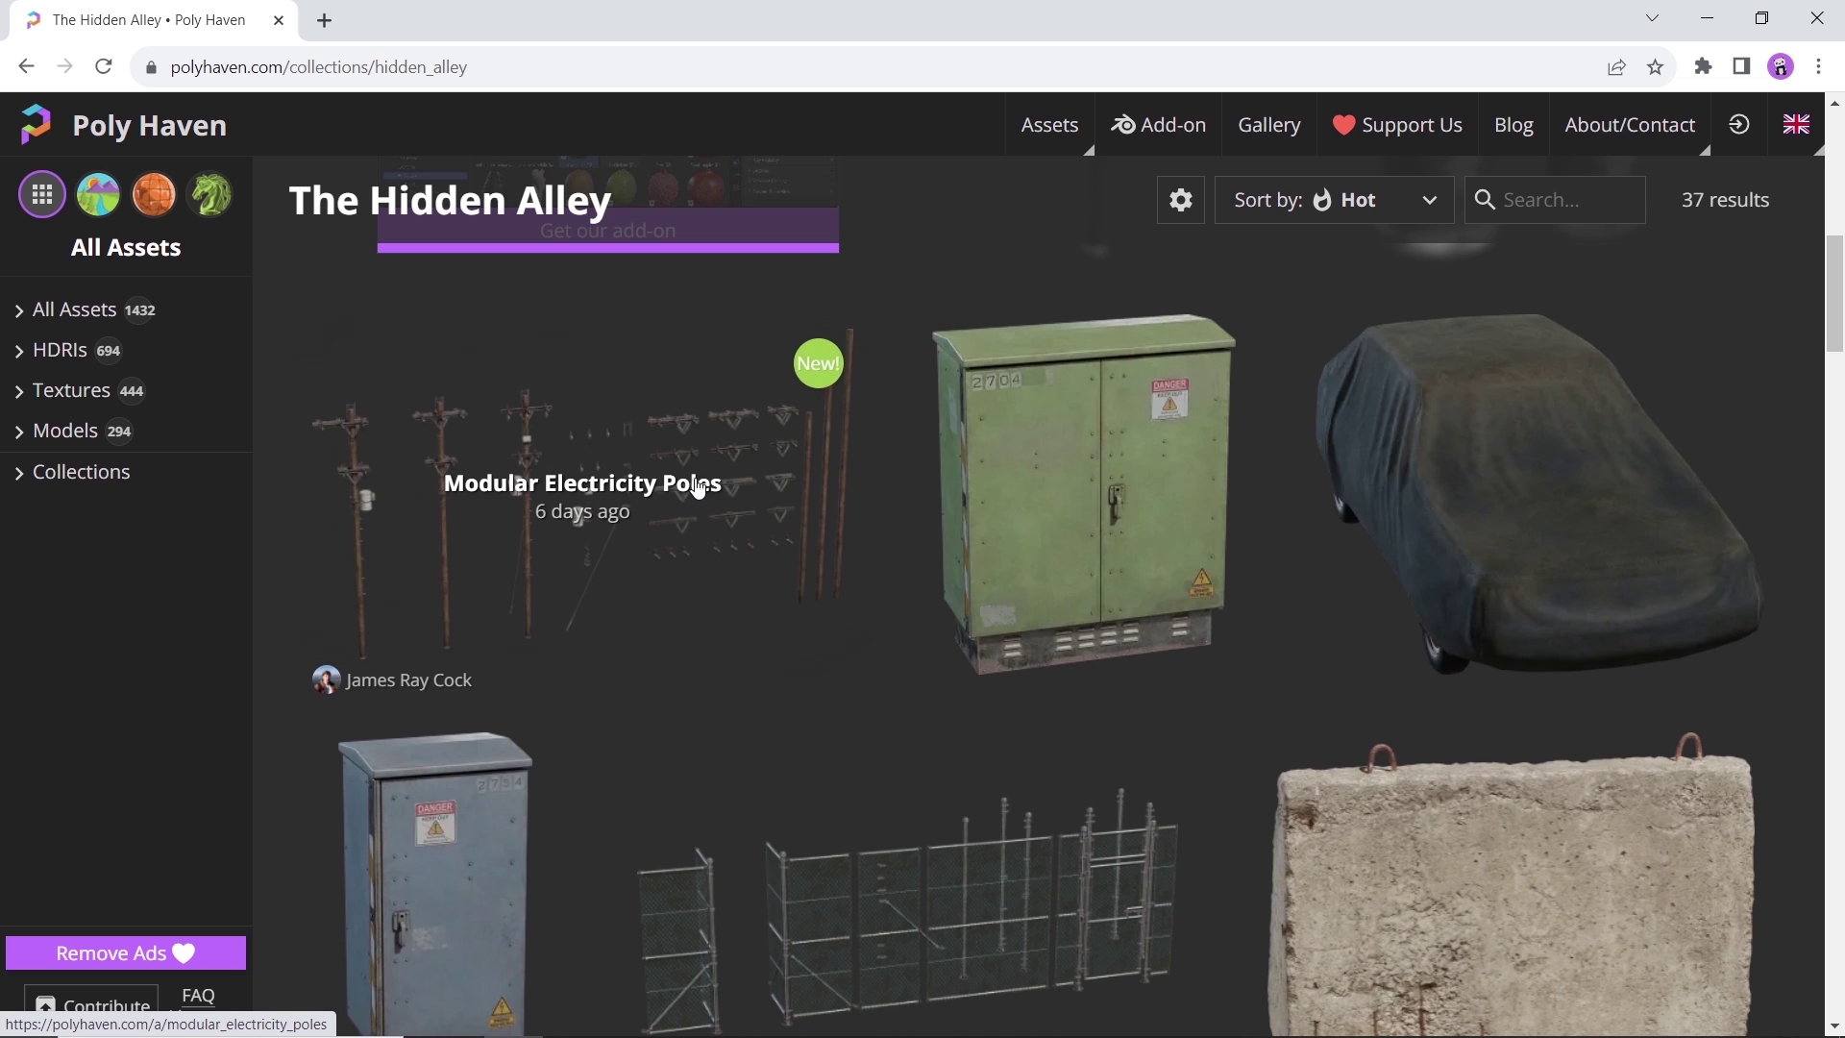
pyautogui.scroll(-3, 694, 488)
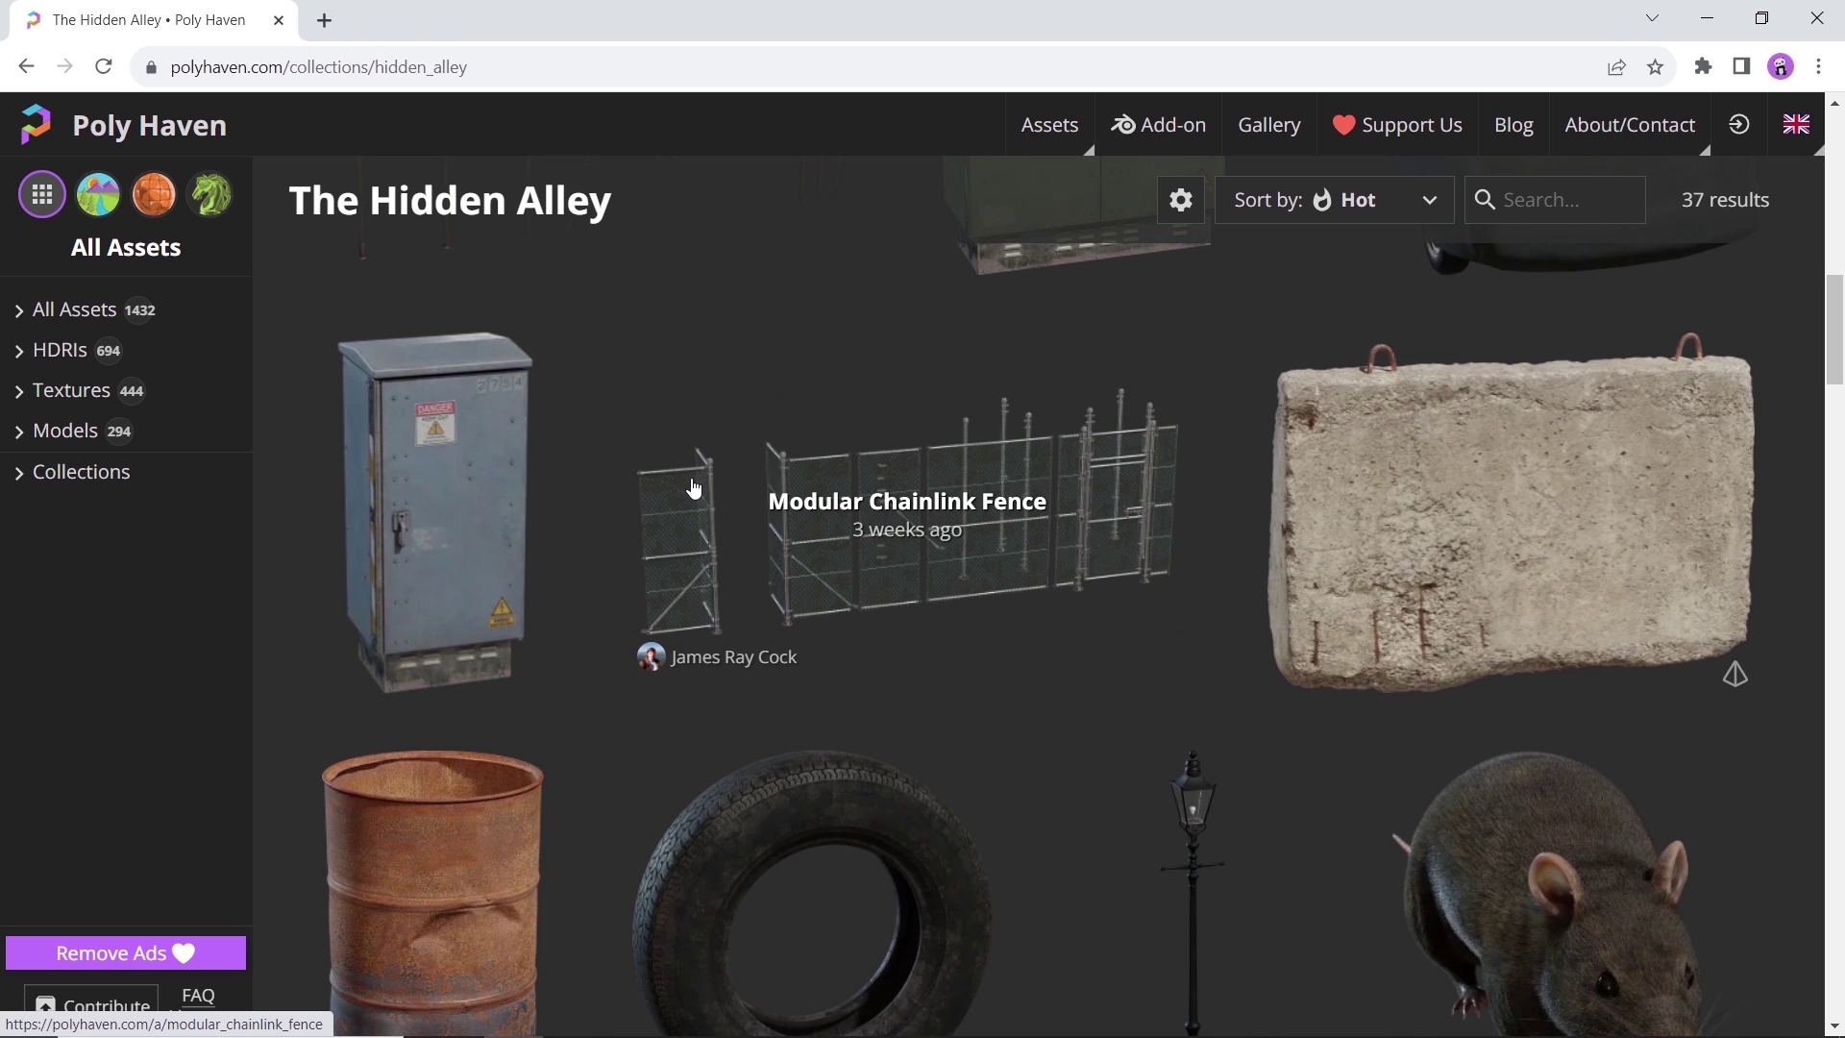
pyautogui.scroll(-3, 694, 489)
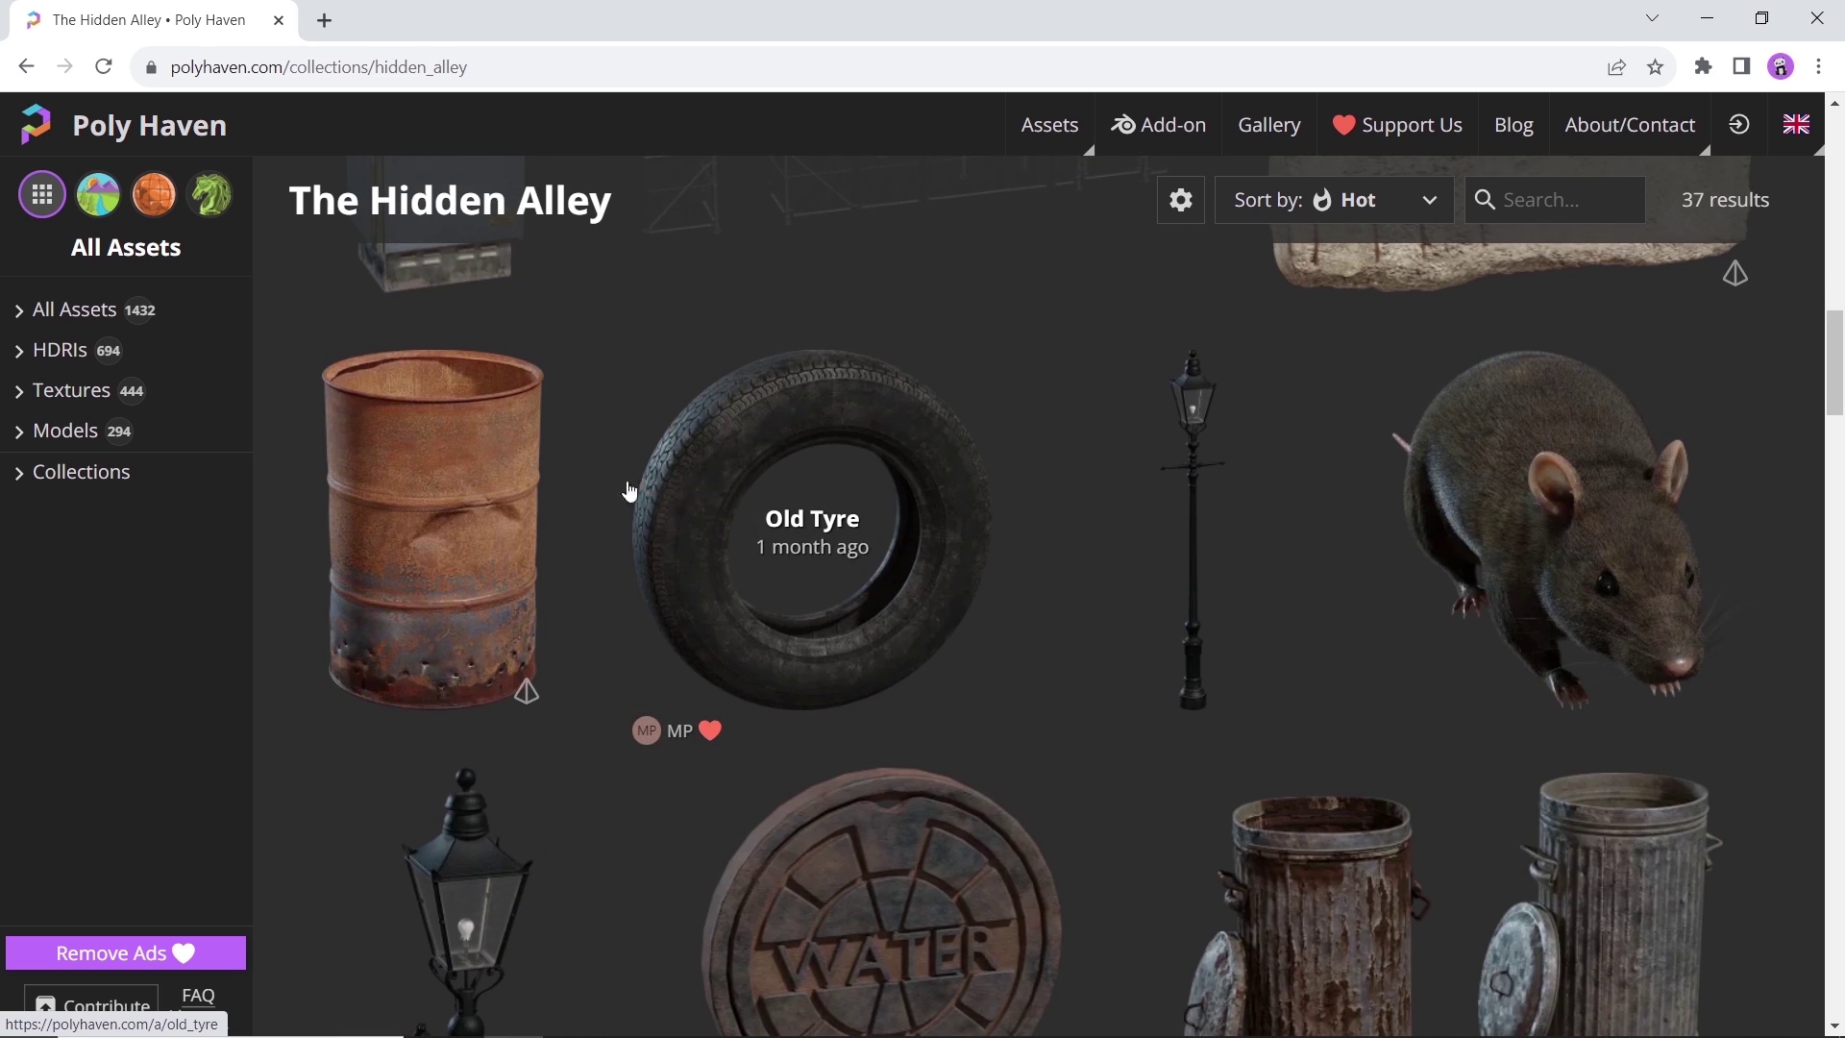
# - Open the Barrel Stove model in a new tab and check its Blender download formats
pyautogui.middleClick(450, 508)
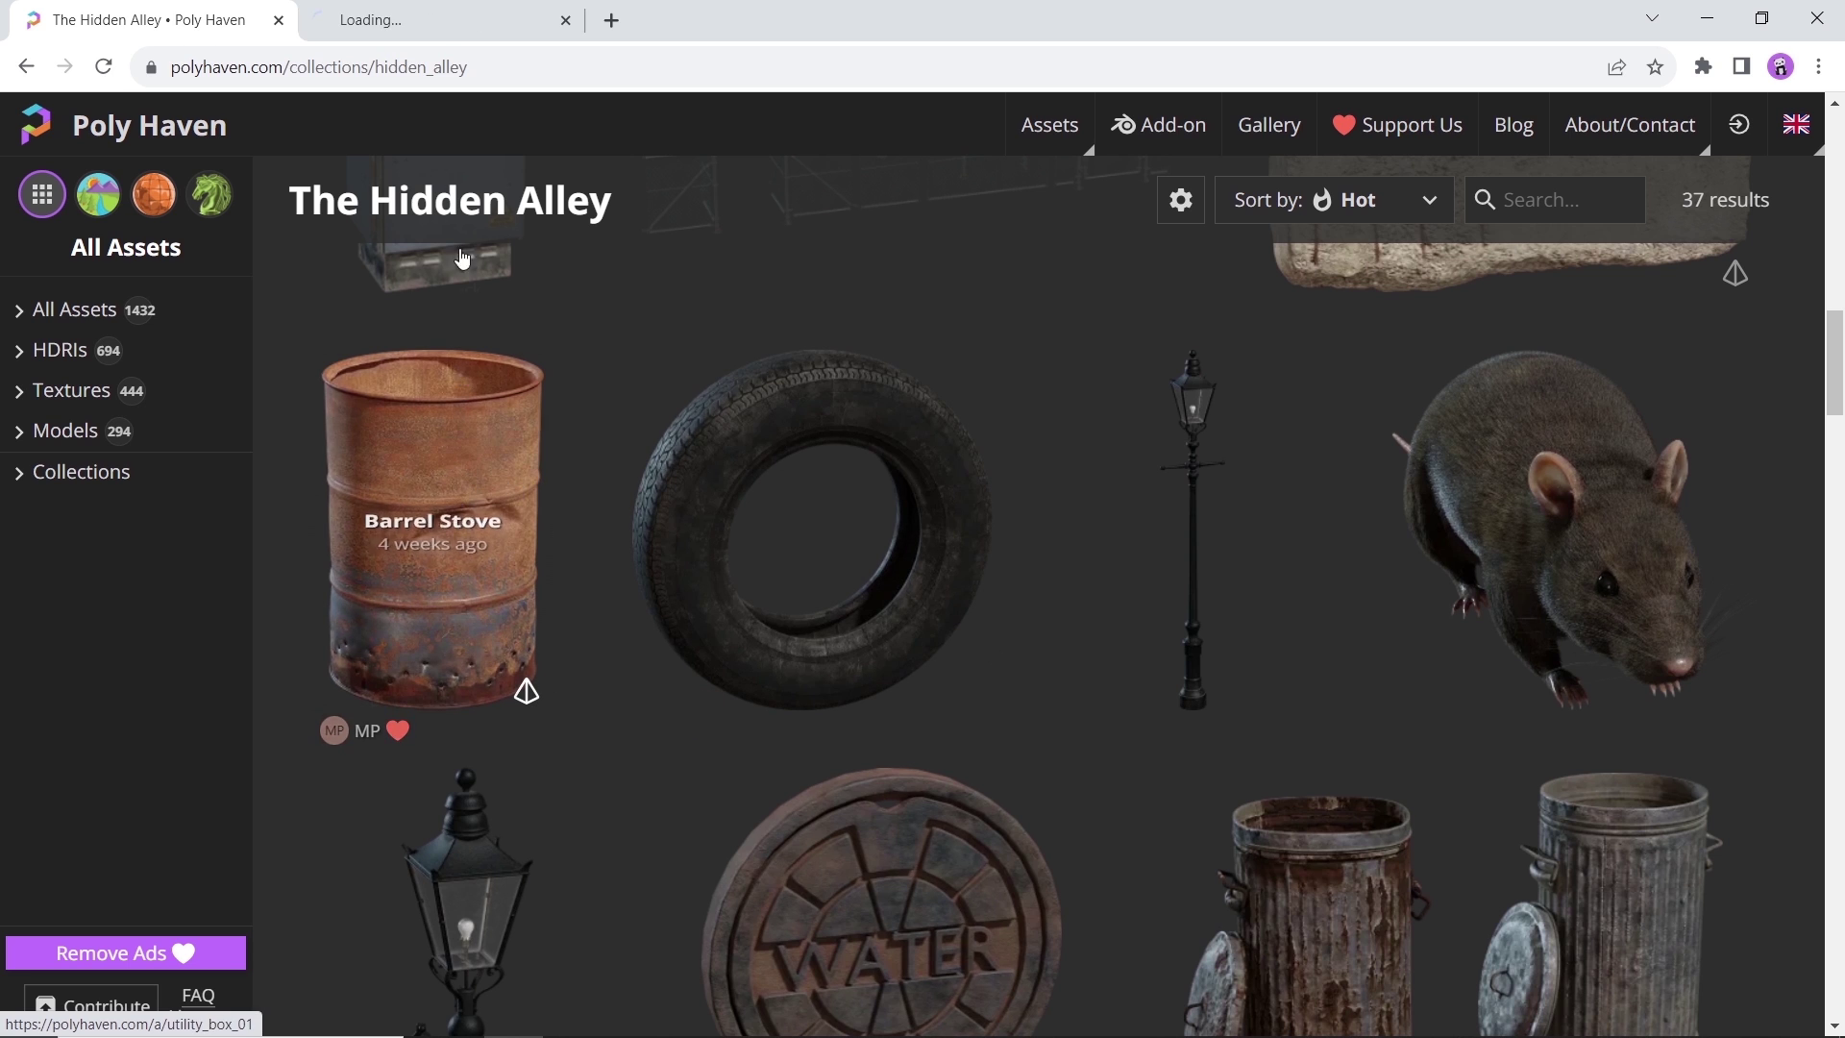
pyautogui.click(433, 20)
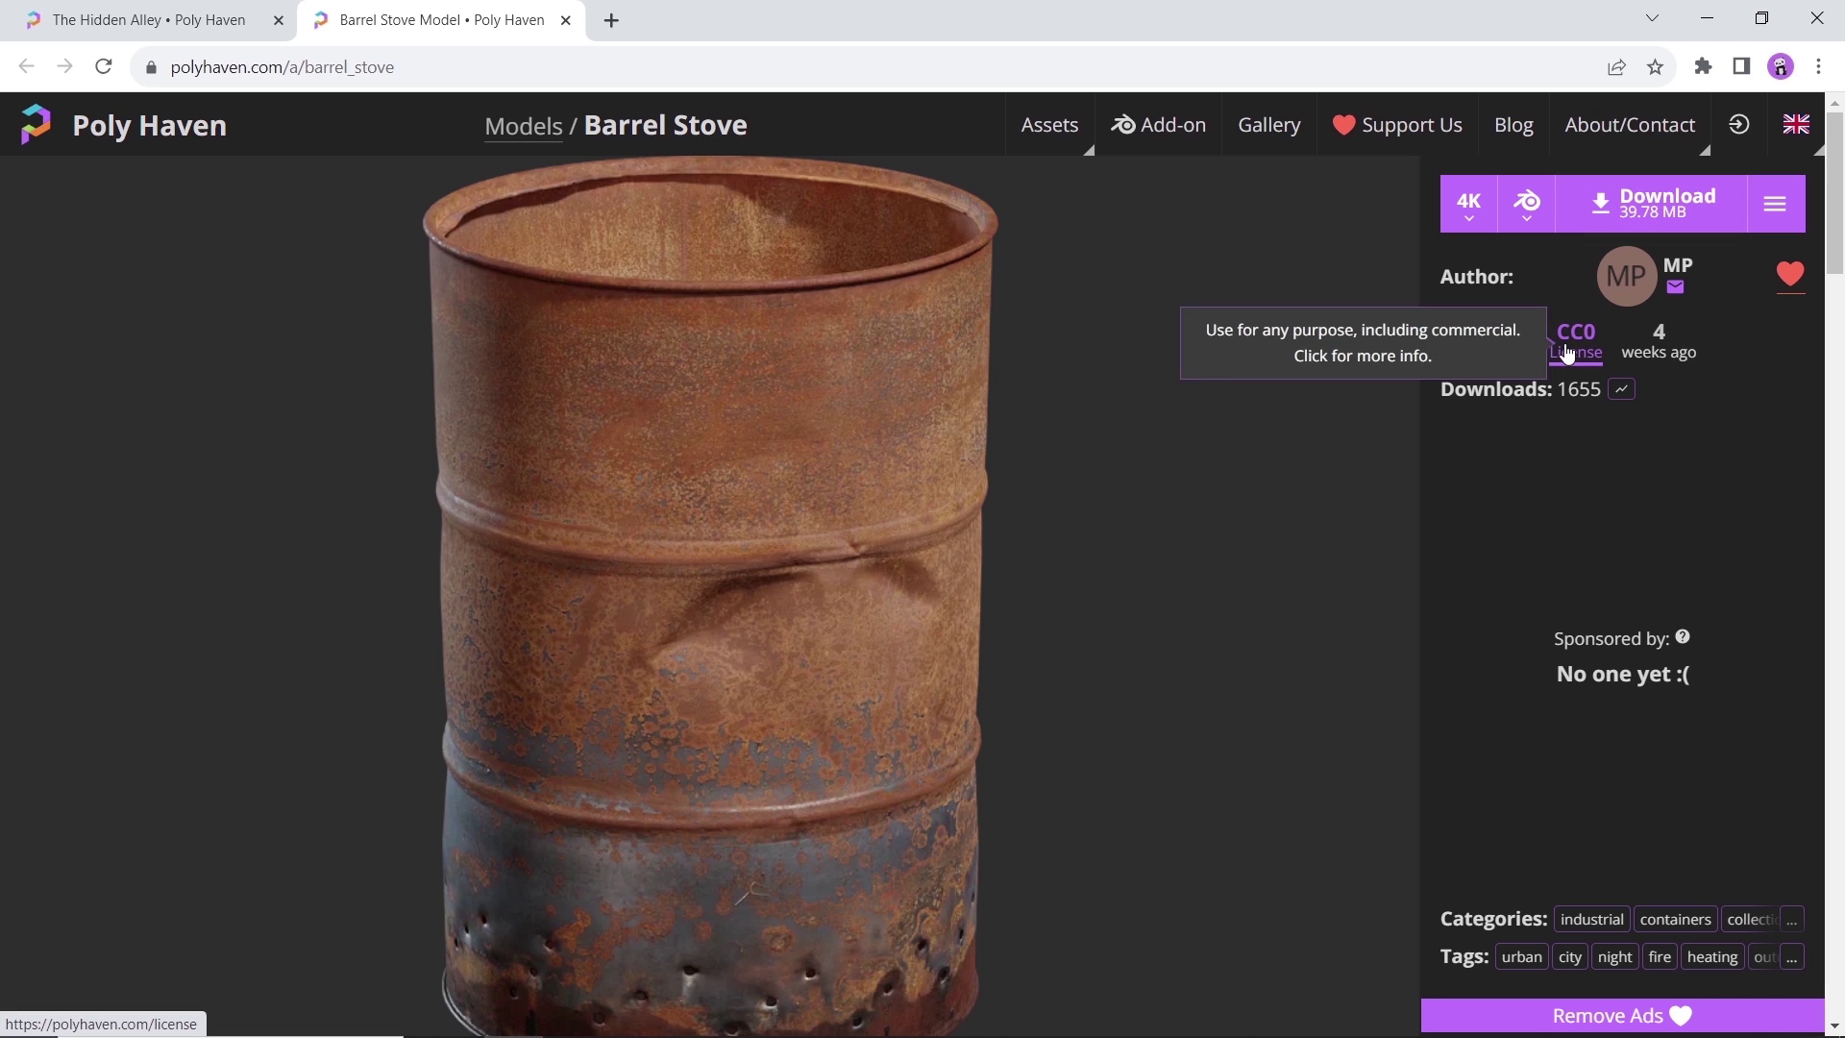
pyautogui.click(1534, 219)
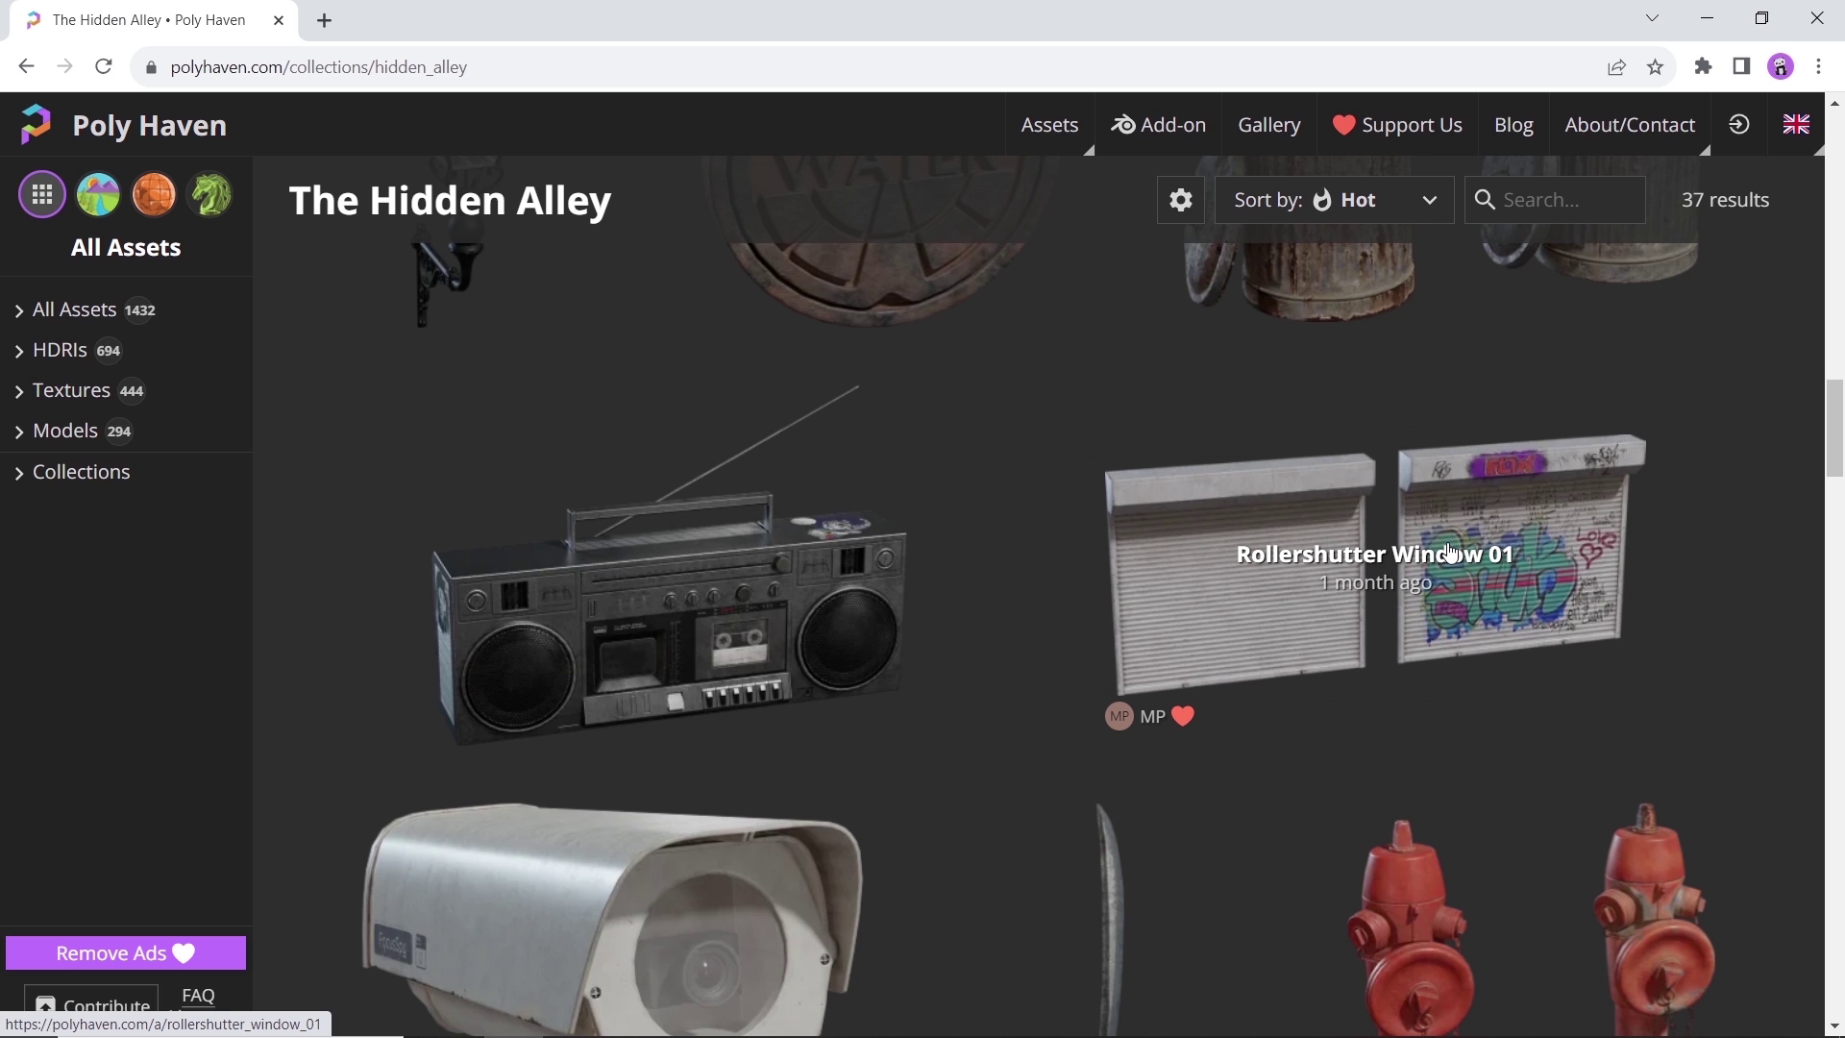
pyautogui.scroll(-1, 1451, 553)
pyautogui.scroll(-3, 1450, 553)
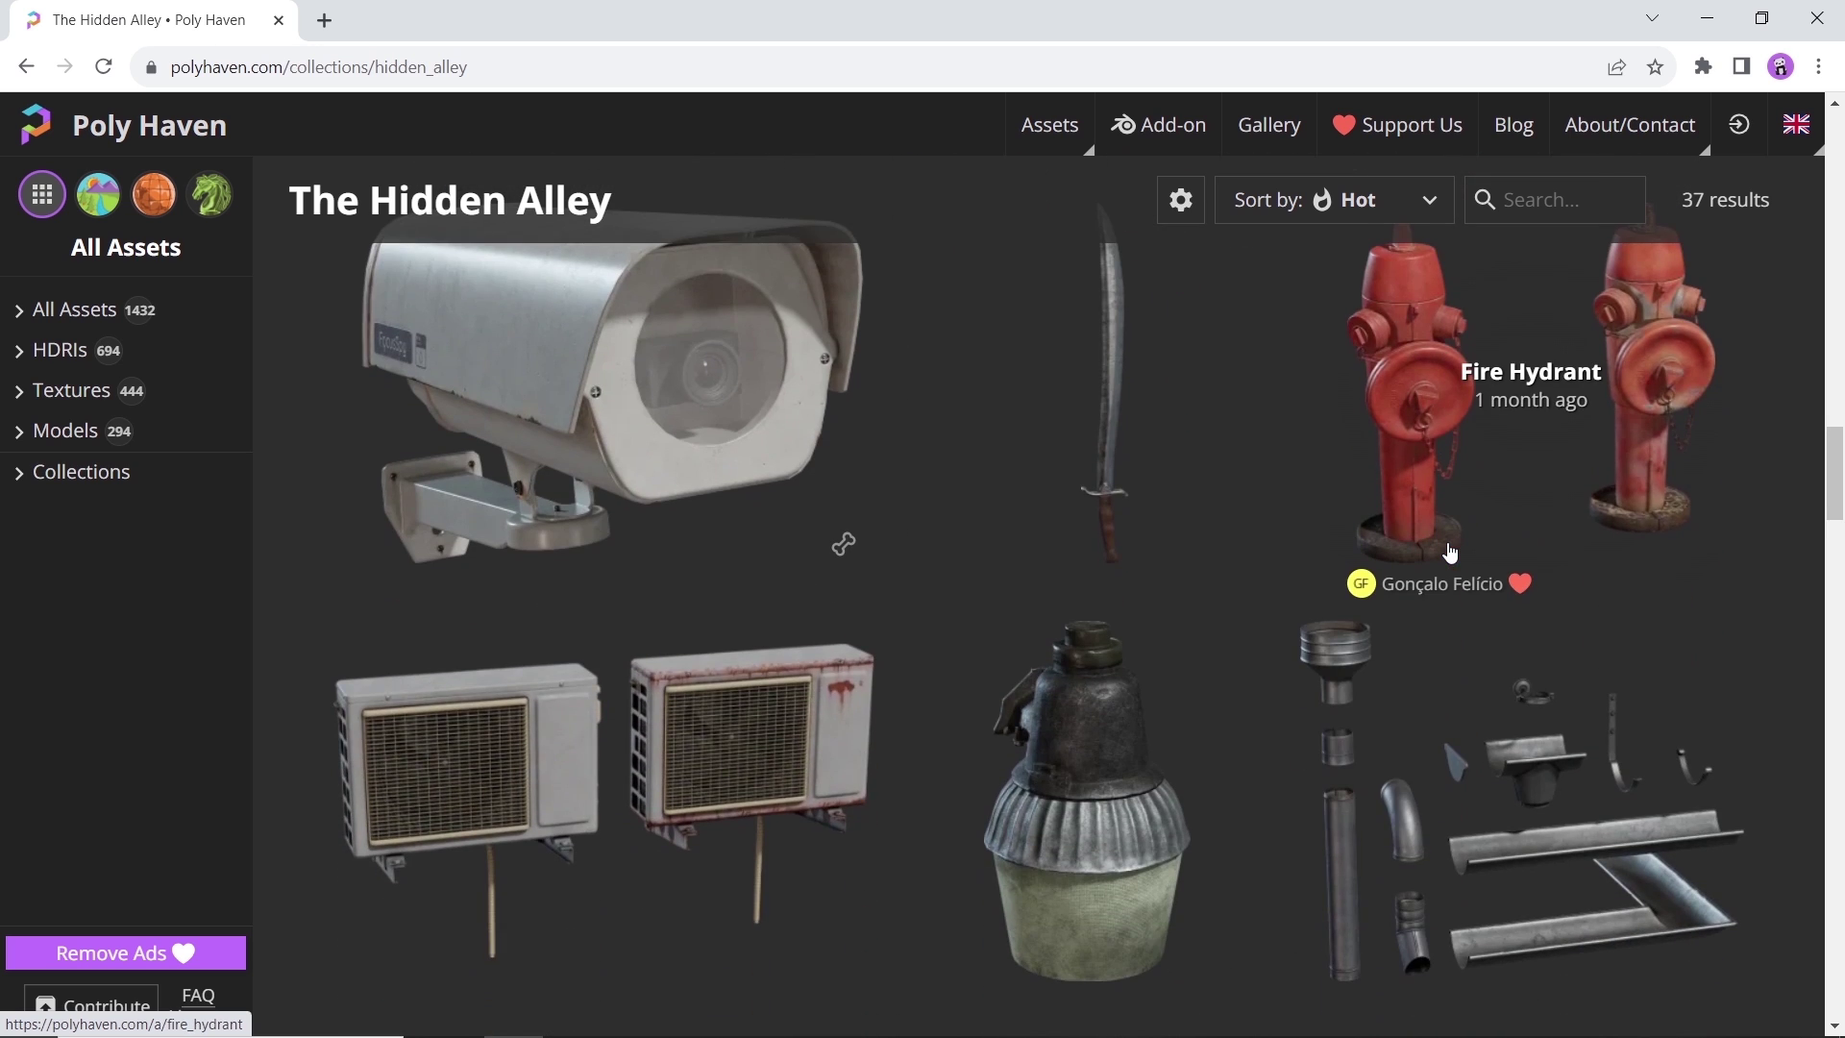
pyautogui.scroll(-3, 1451, 553)
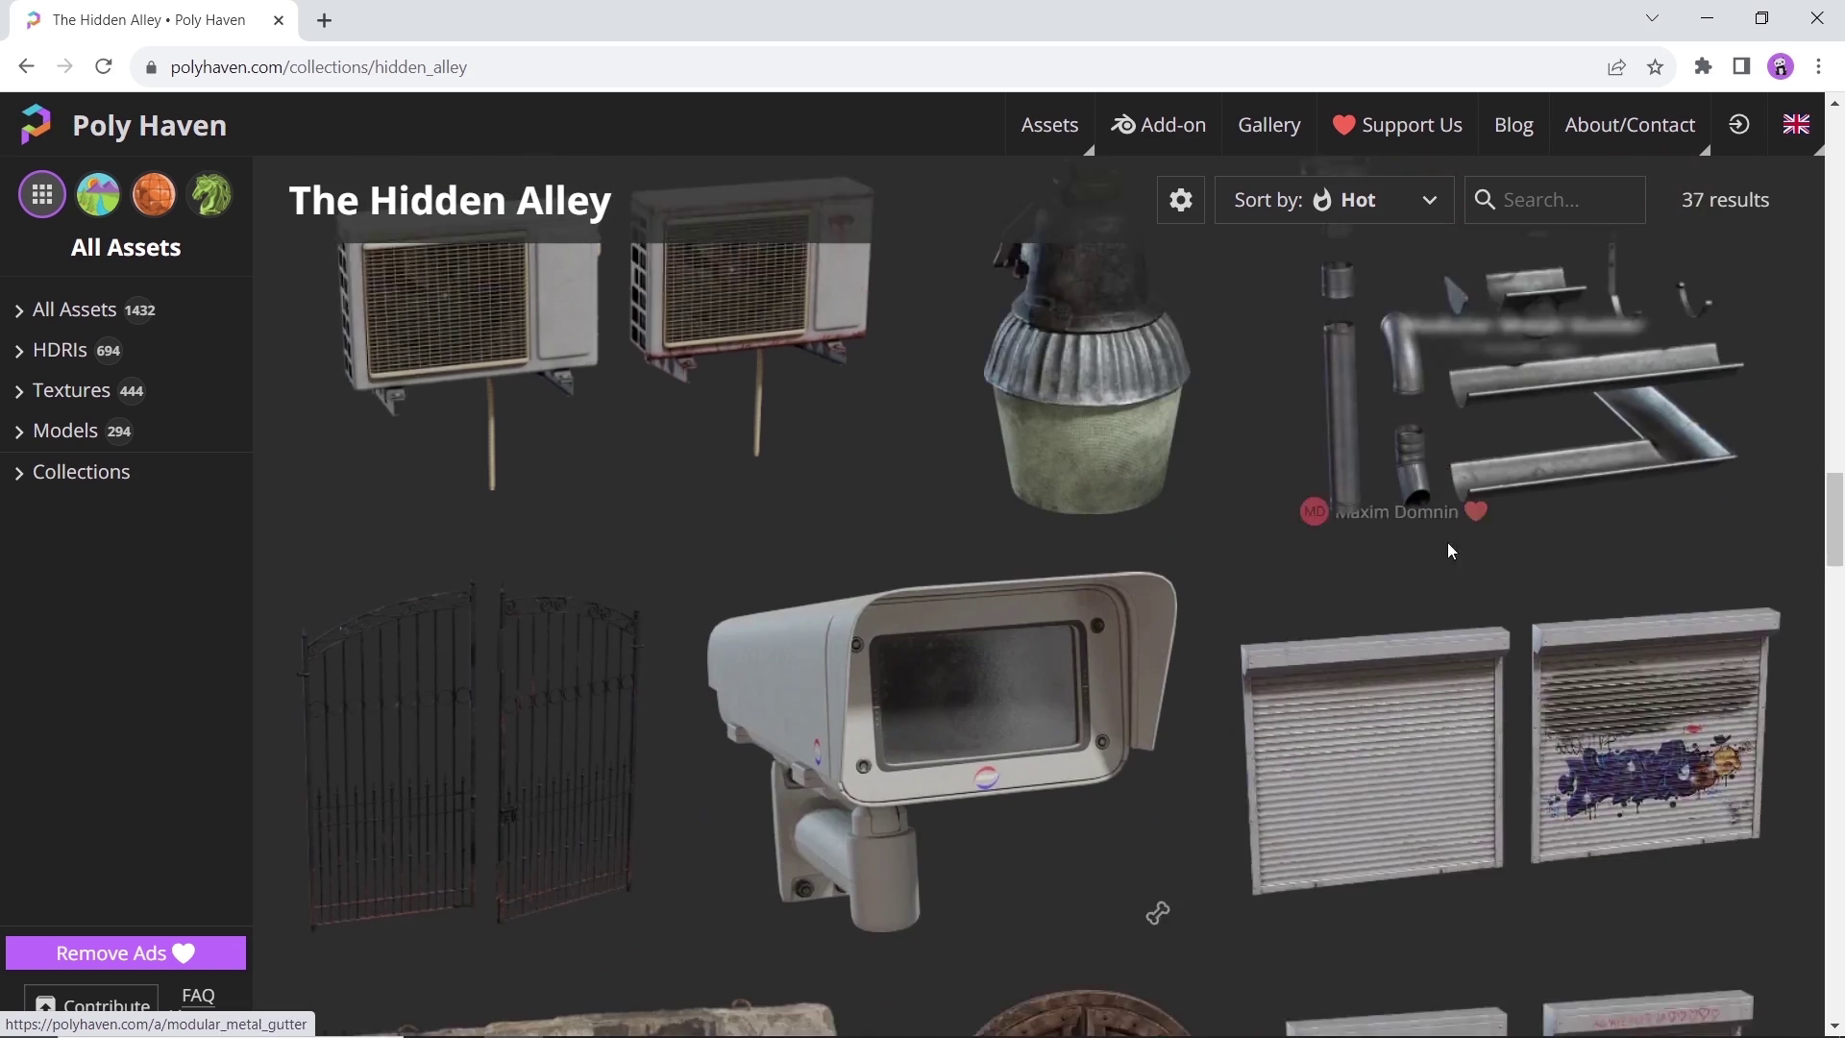
pyautogui.scroll(-2, 1452, 554)
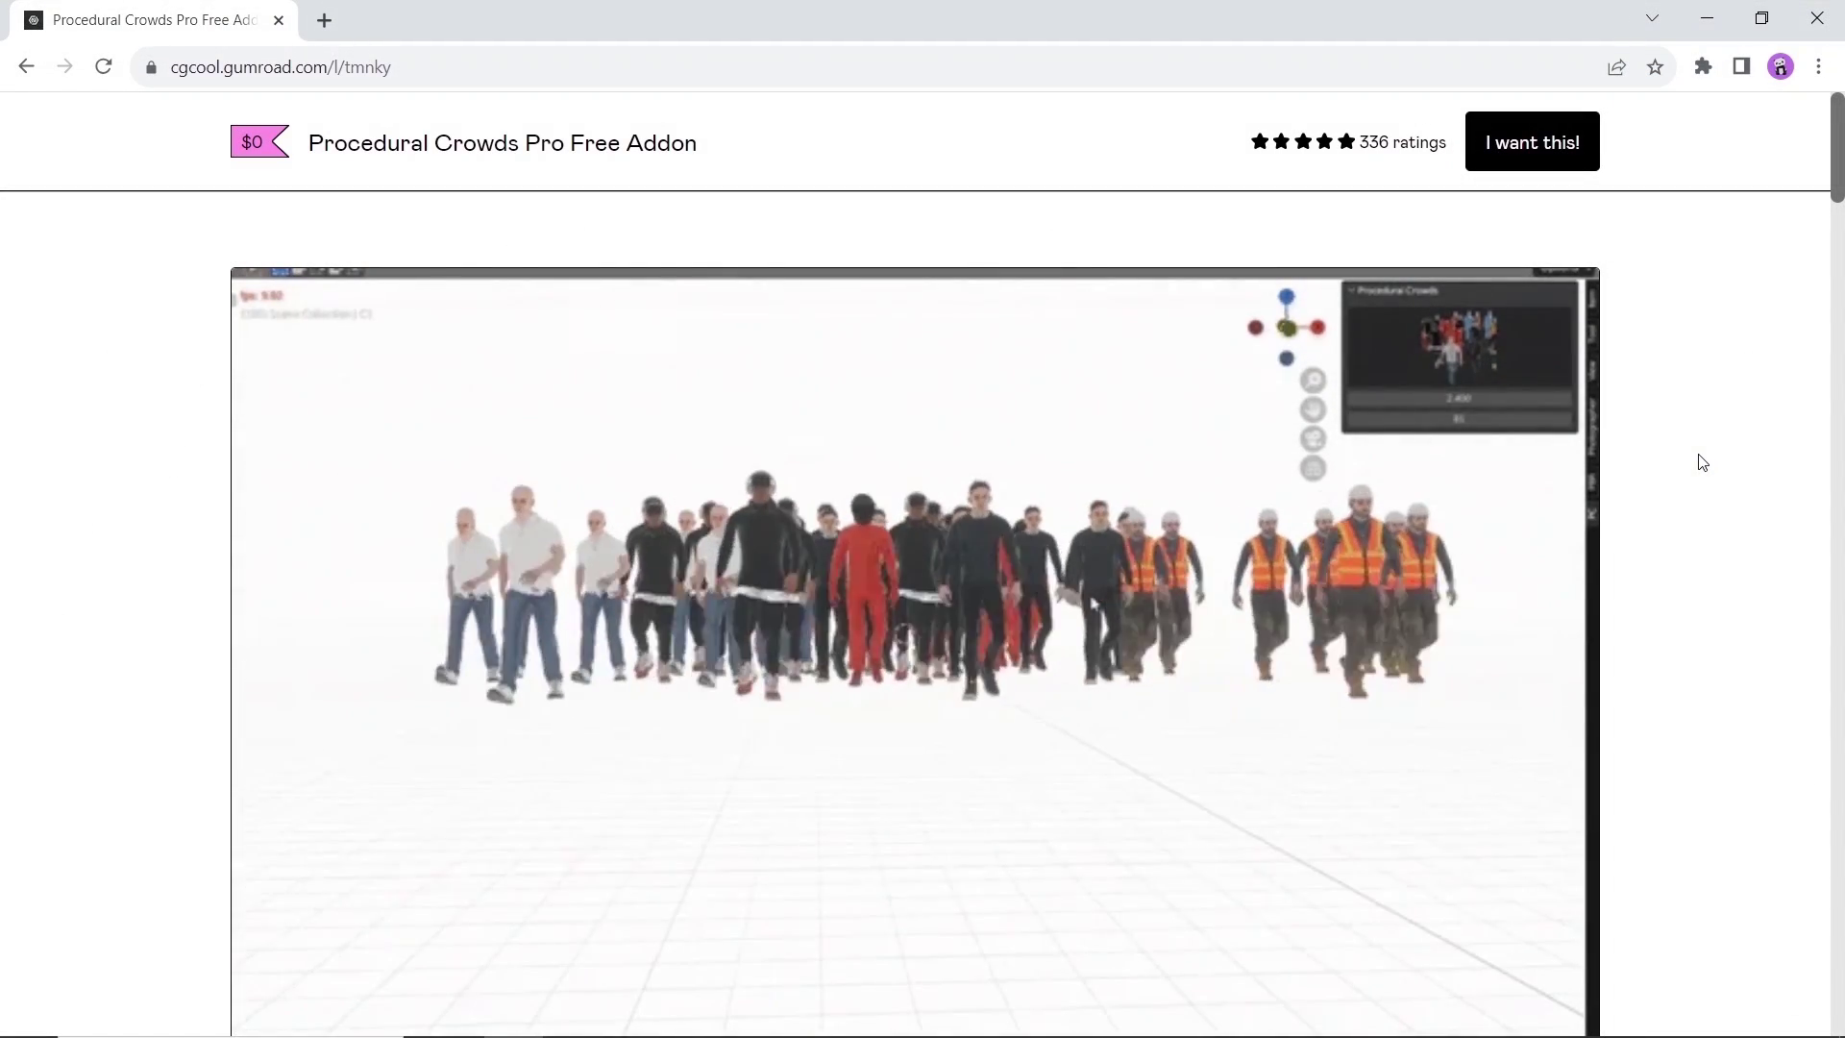
pyautogui.scroll(-4, 1702, 461)
pyautogui.scroll(-2, 1701, 462)
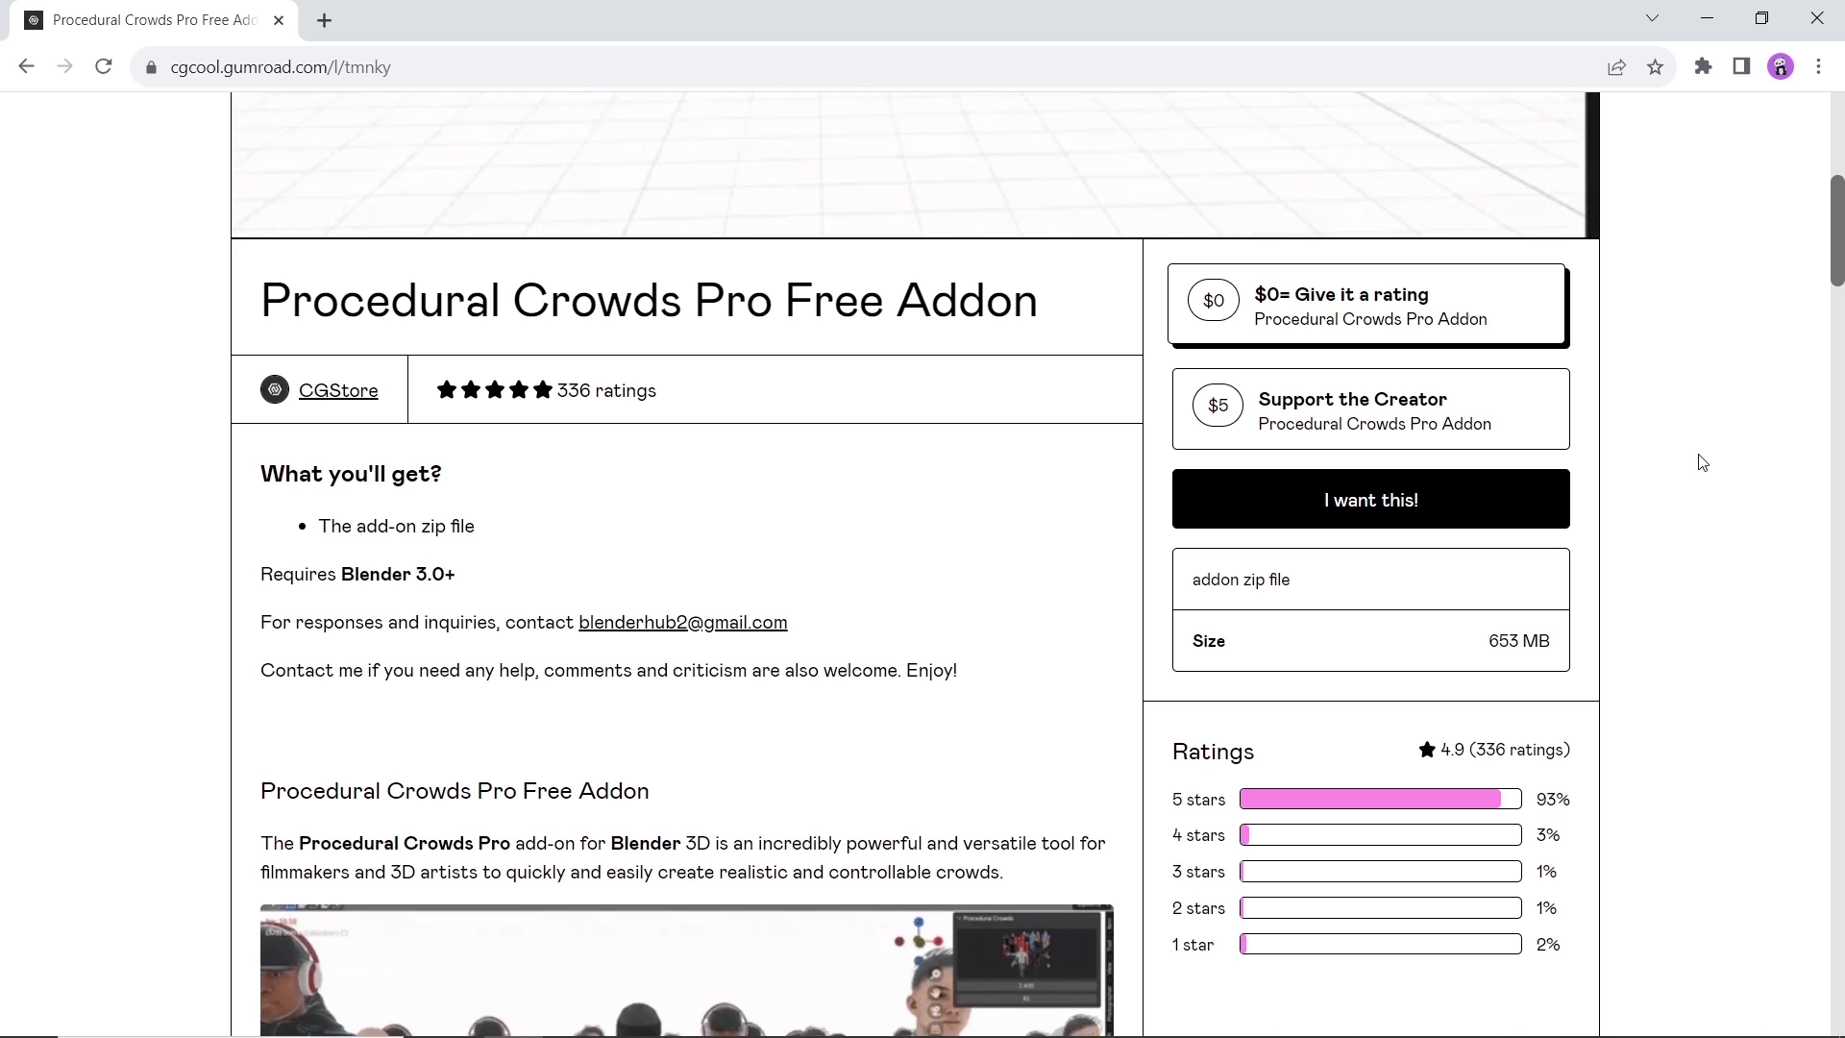
# - Highlight the Procedural Crowds Pro add-on's 653 MB file size and its 336 ratings count
pyautogui.moveTo(1492, 640); pyautogui.dragTo(1577, 648)
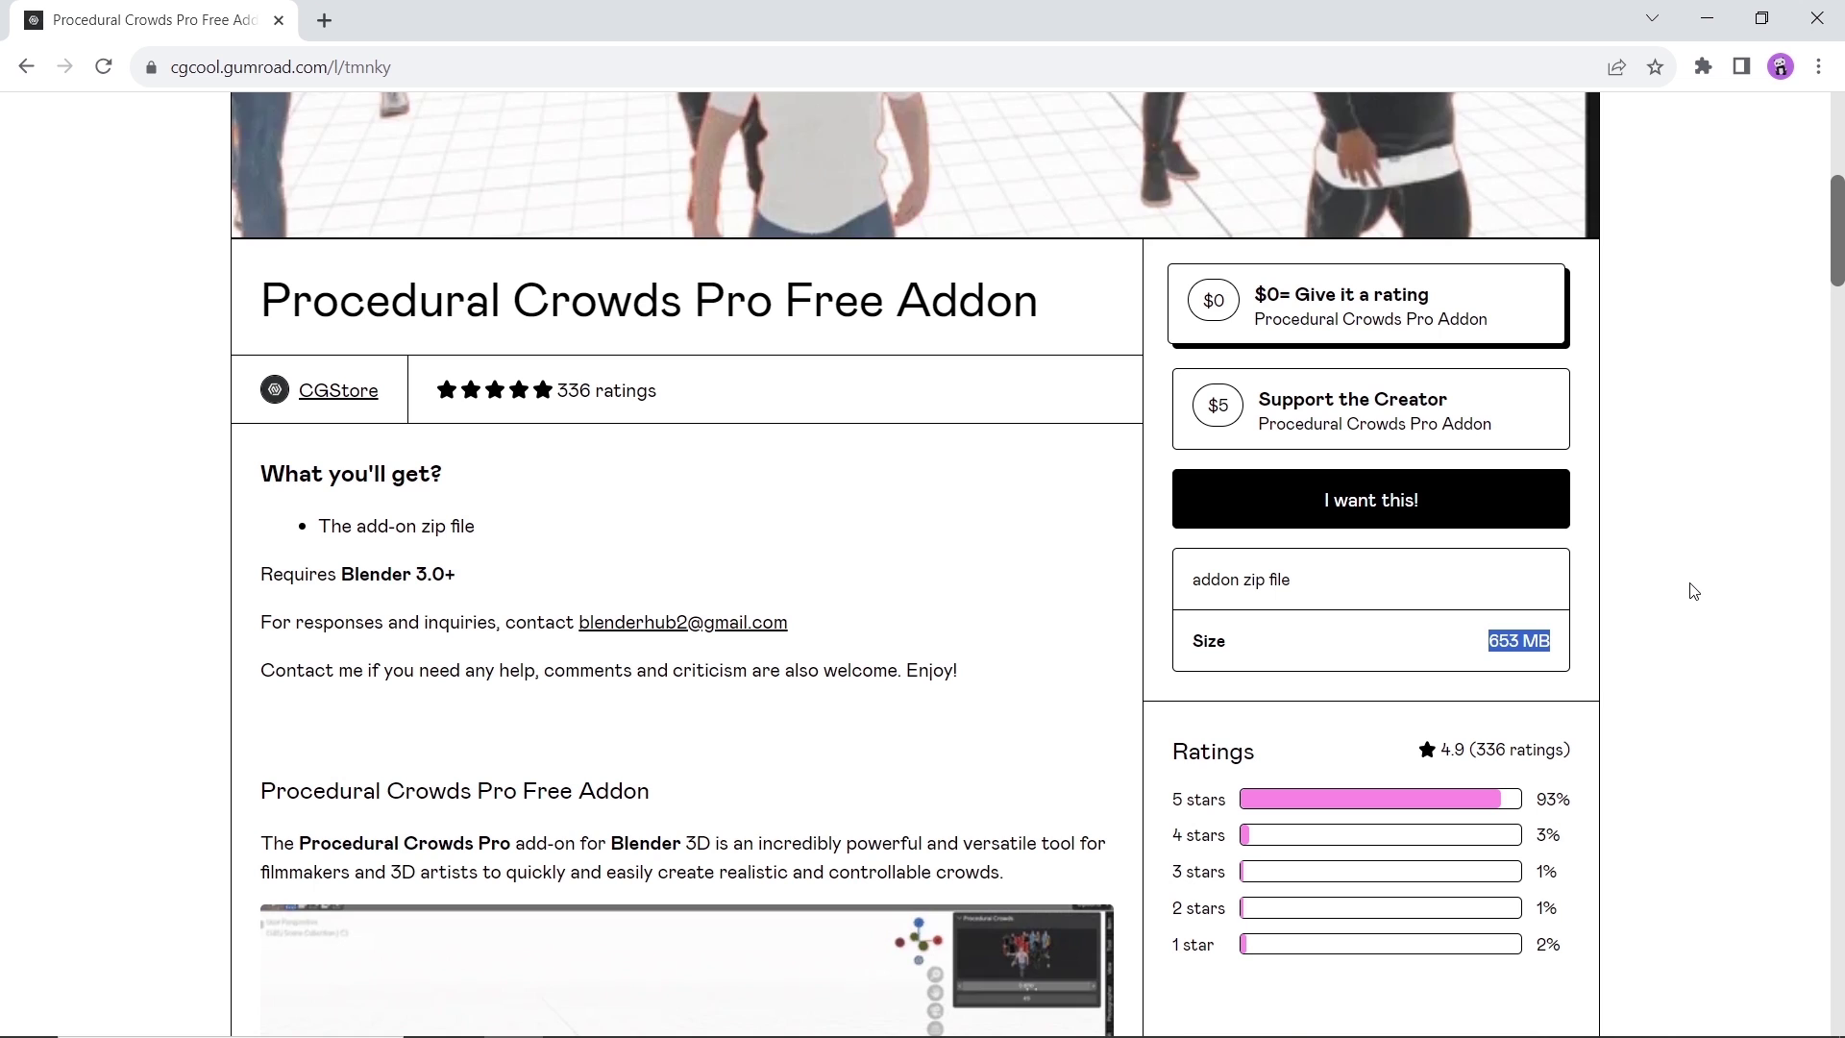
pyautogui.scroll(-3, 1695, 588)
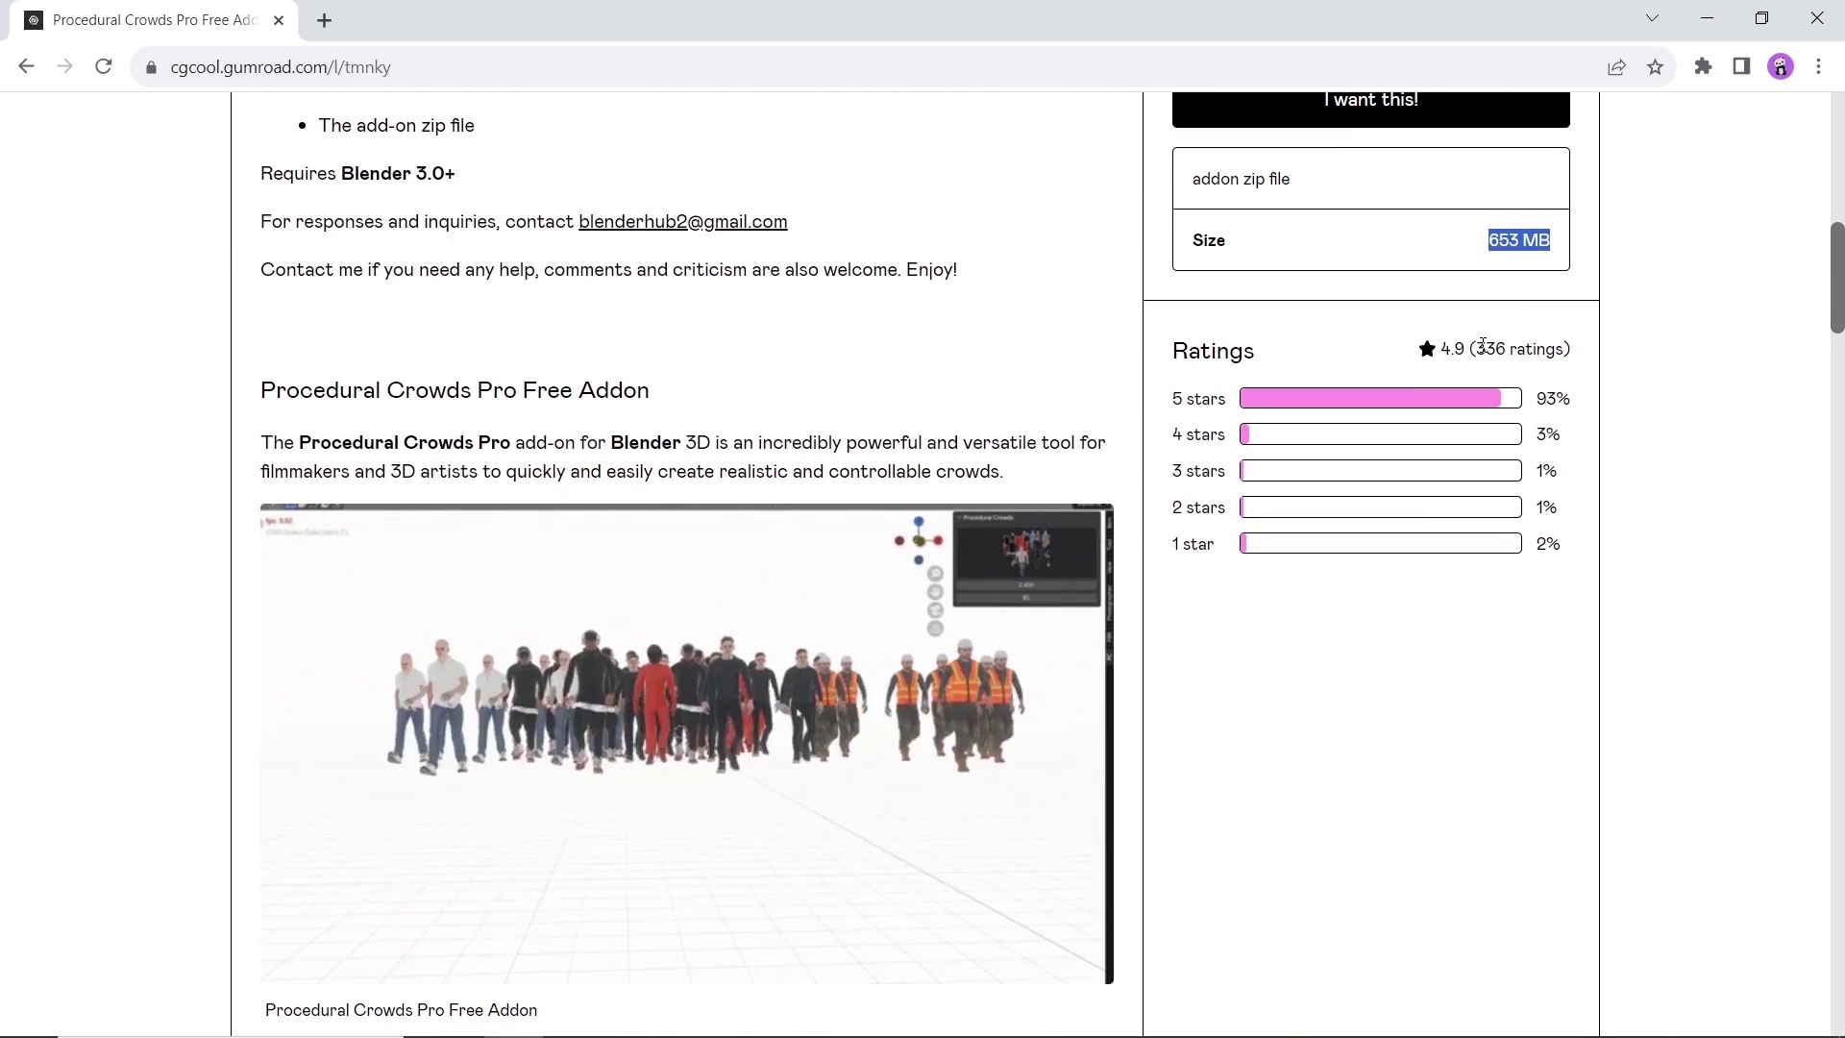
pyautogui.moveTo(1474, 350); pyautogui.dragTo(1571, 352)
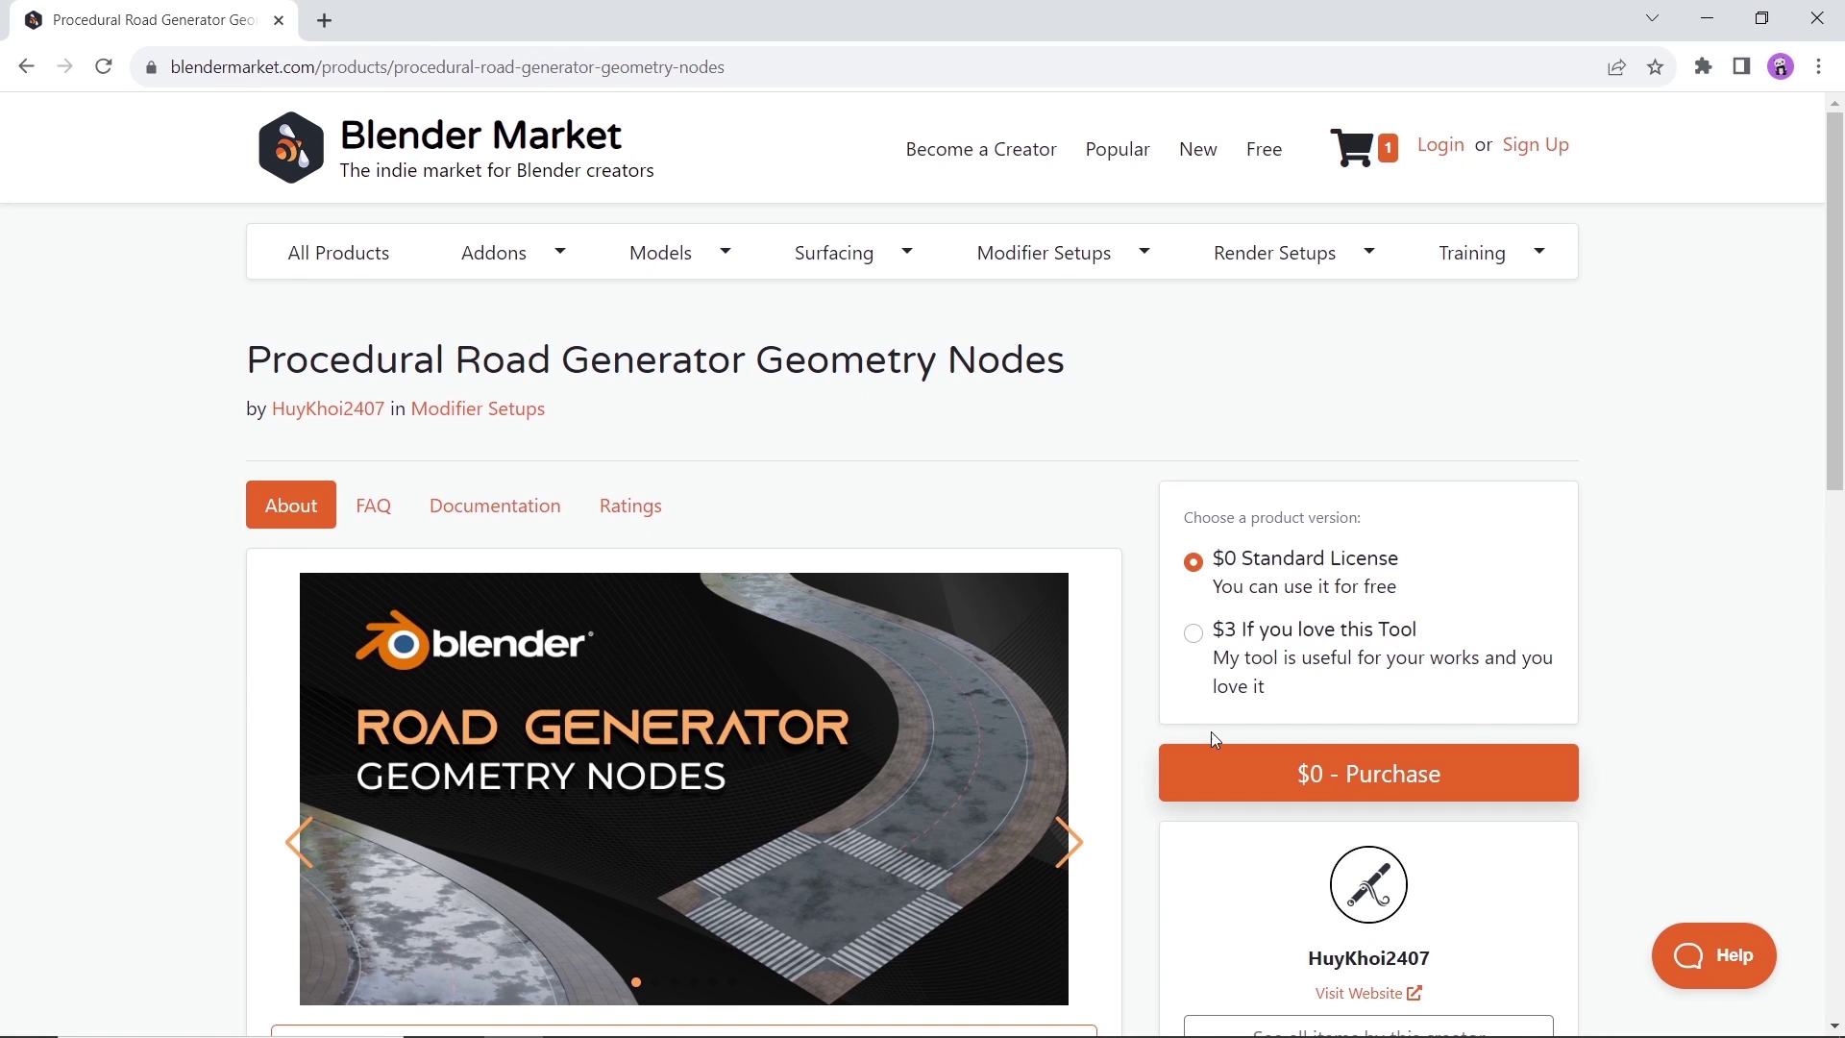
# - Step through all road generator preview images to the final crosswalk slide
pyautogui.click(1087, 852)
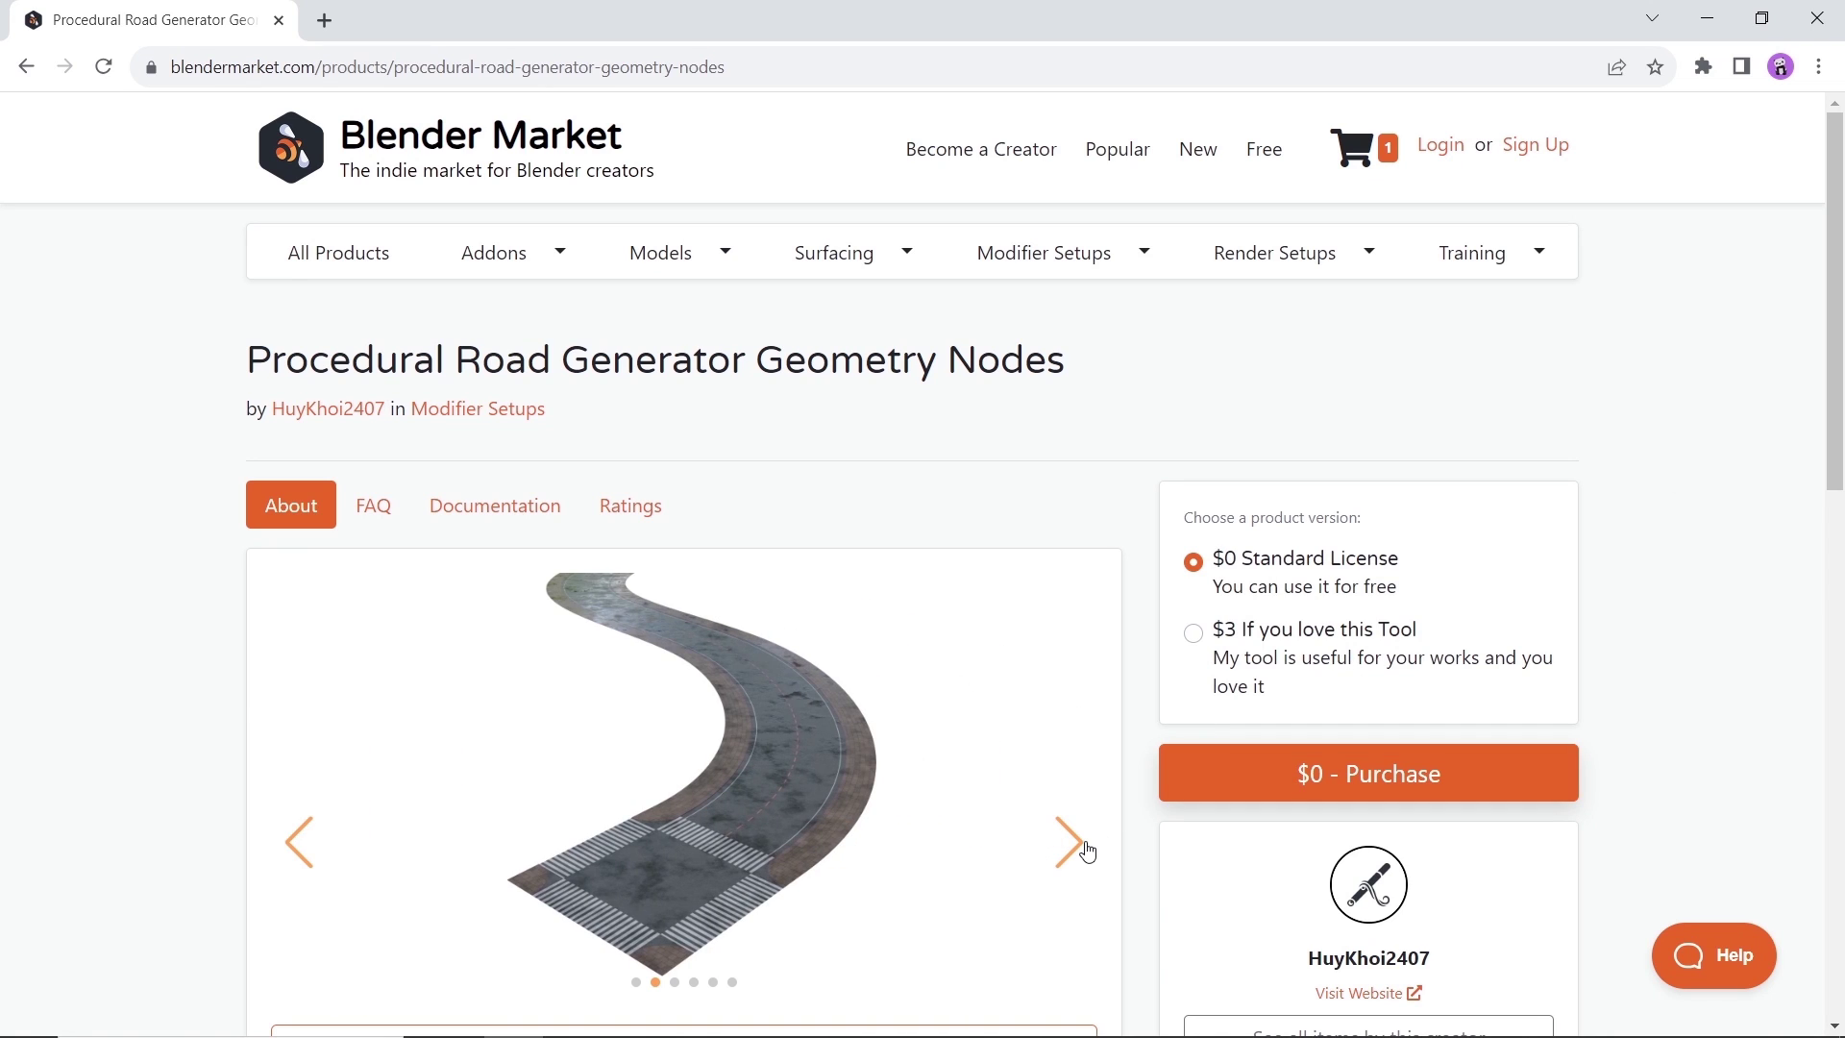
pyautogui.click(1087, 851)
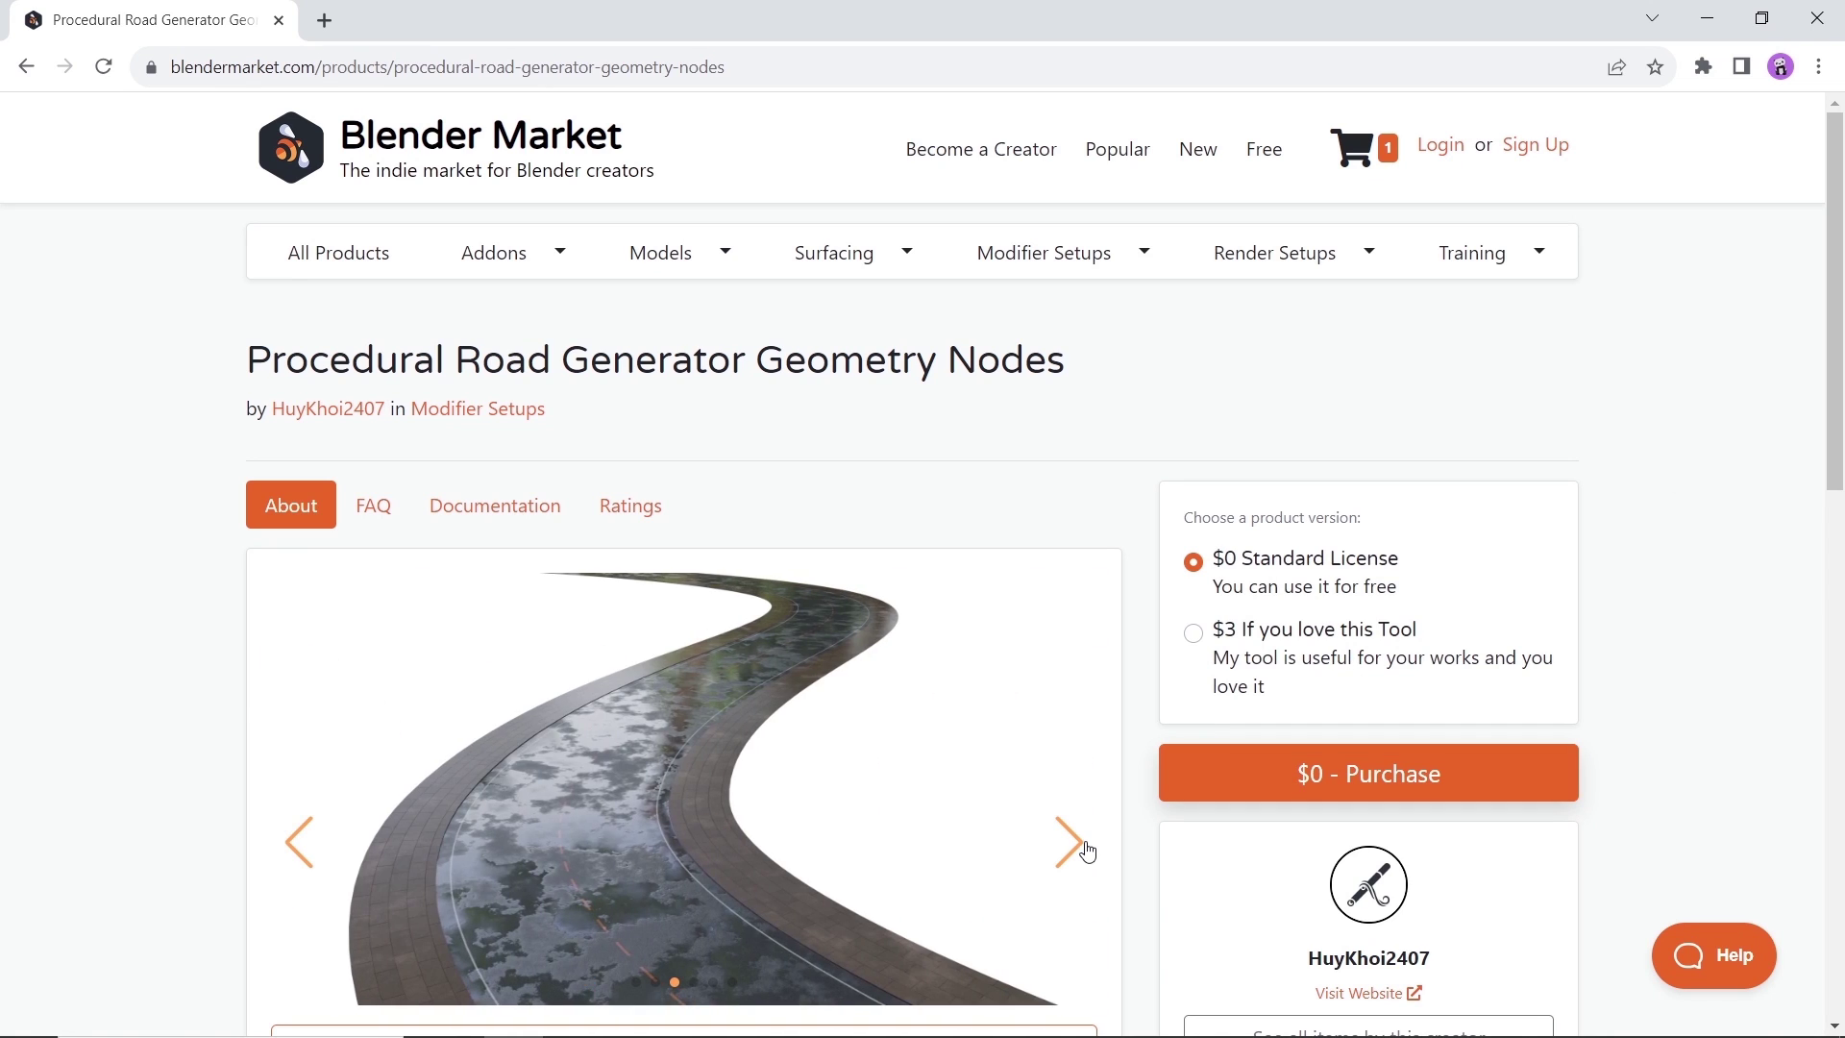
pyautogui.click(1087, 851)
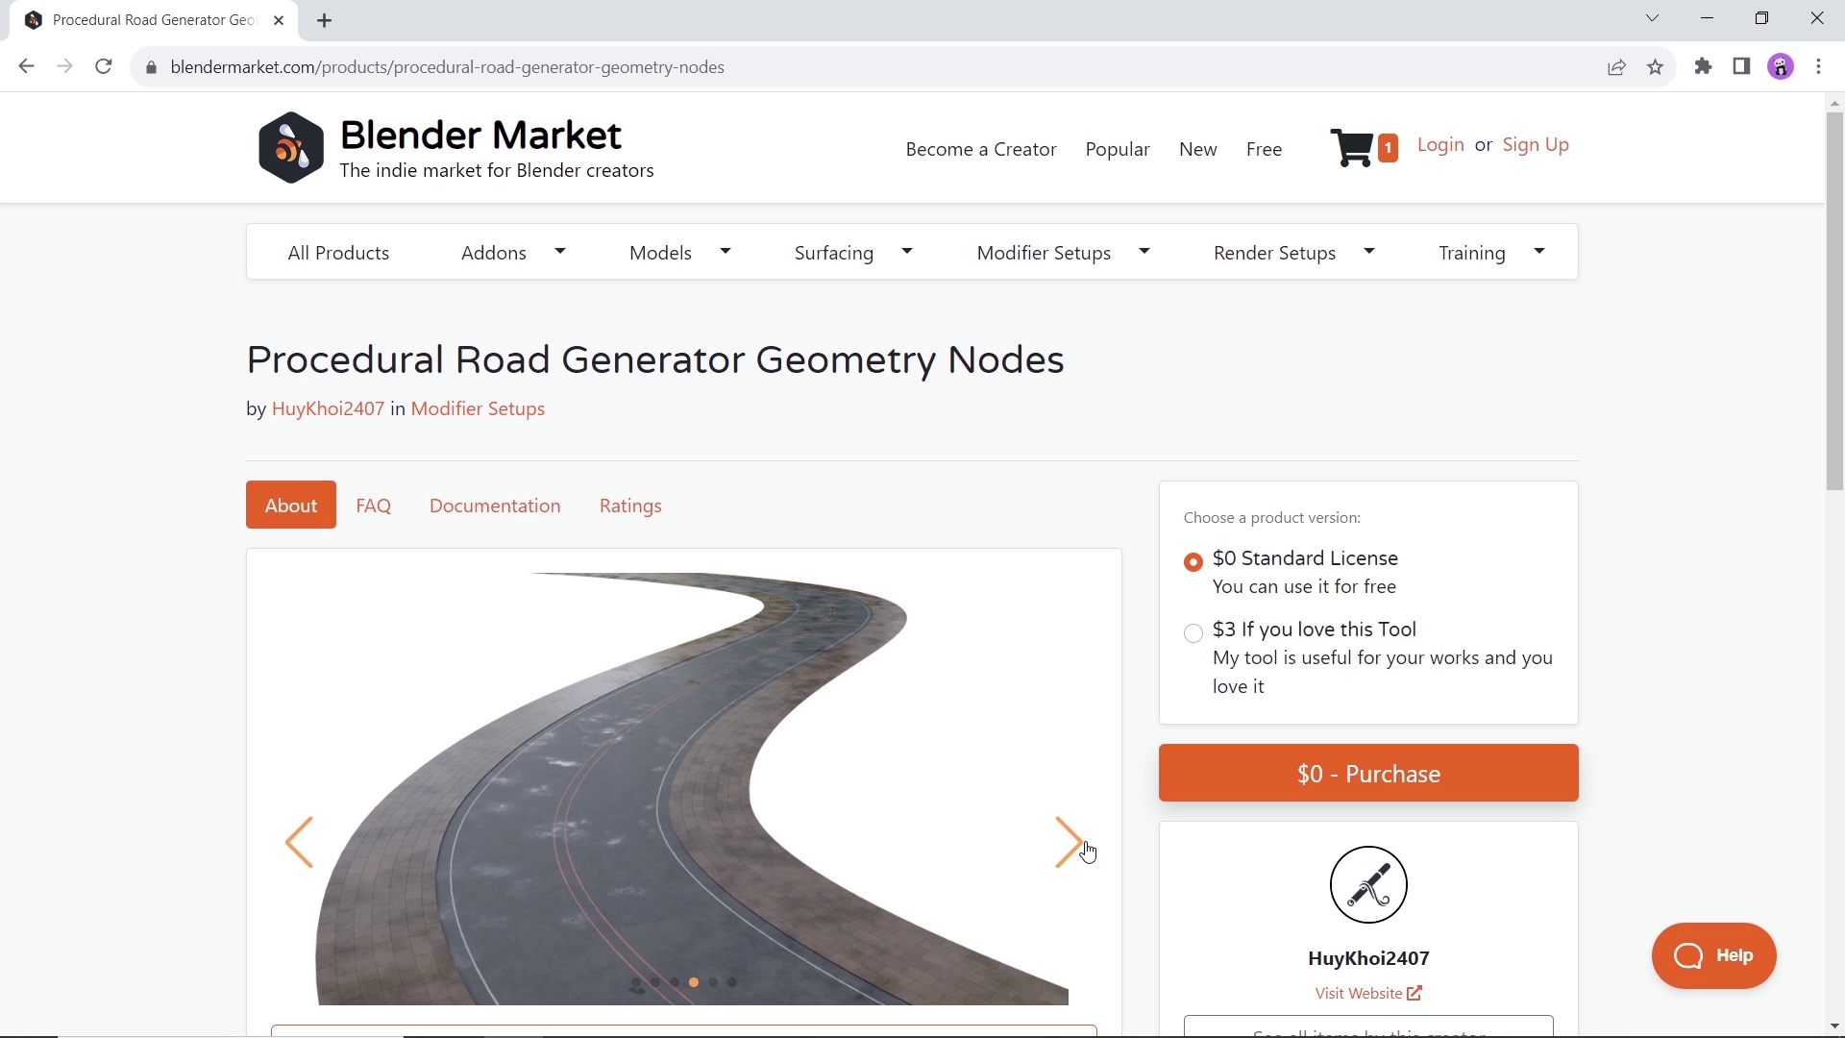
pyautogui.click(1087, 851)
pyautogui.click(1087, 850)
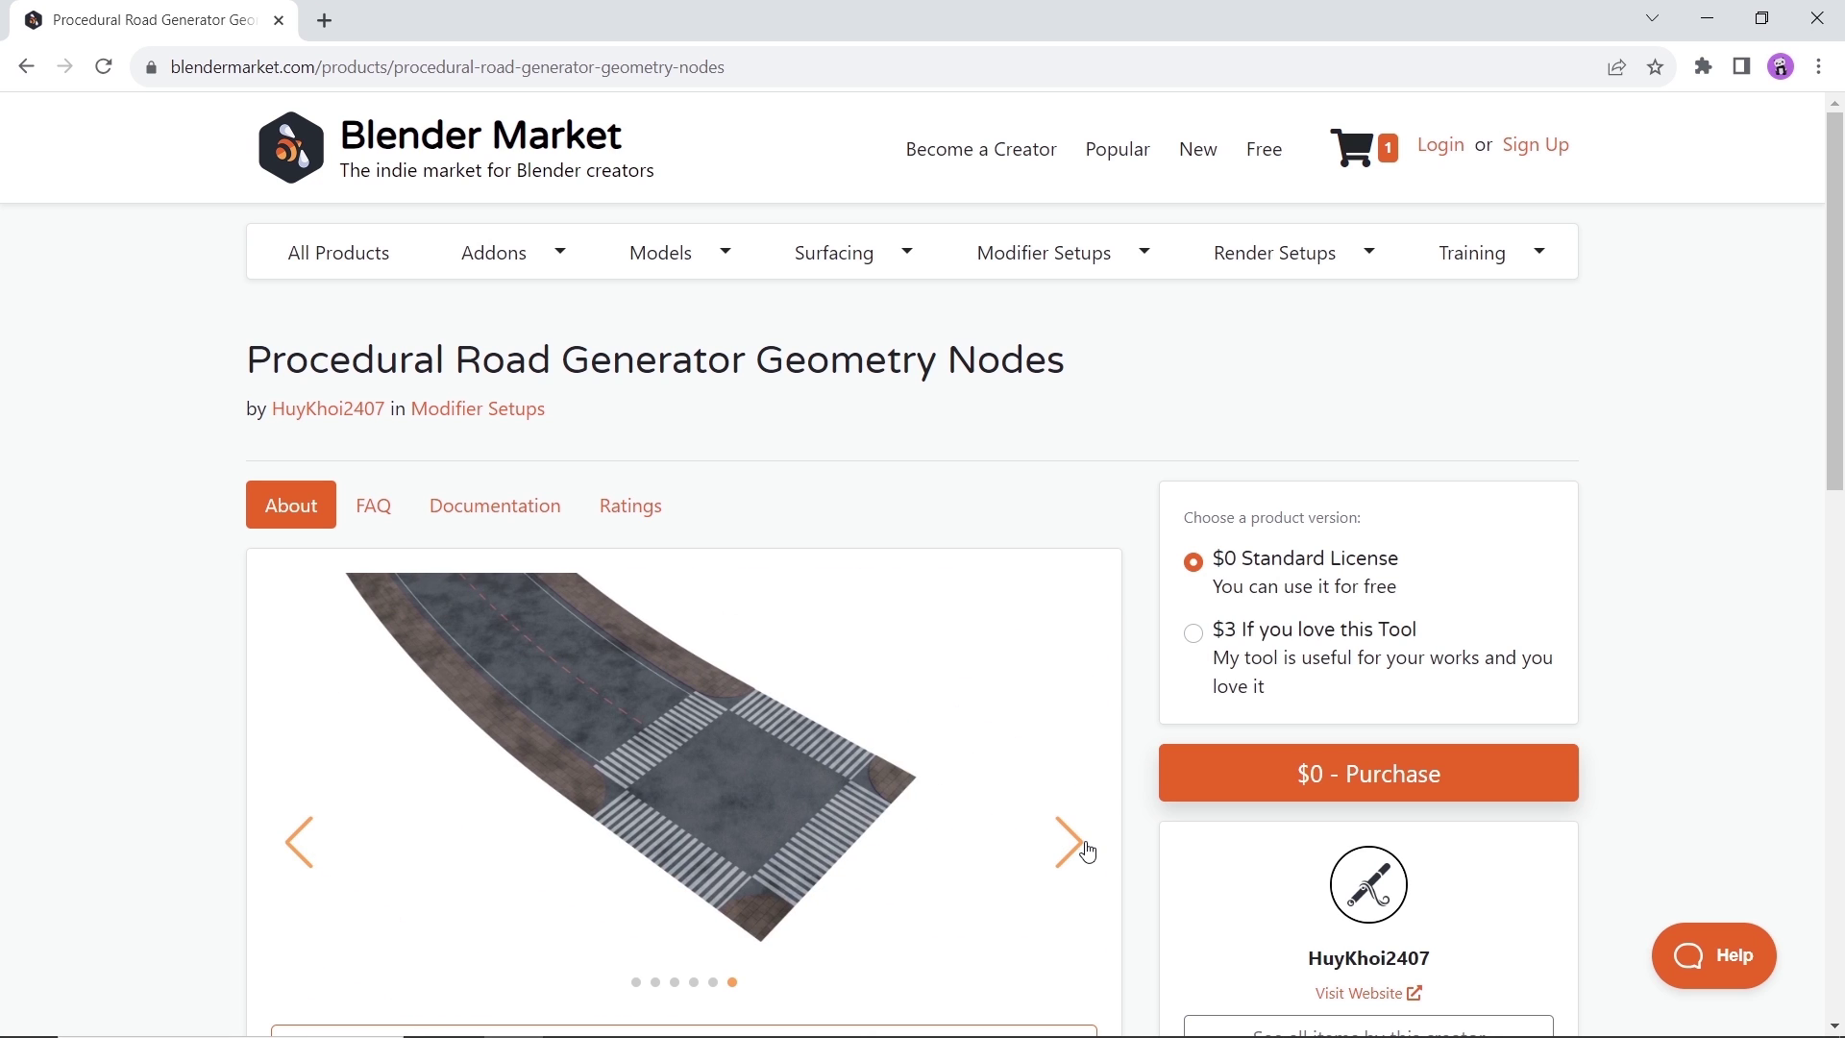
pyautogui.scroll(-5, 1087, 850)
pyautogui.scroll(-1, 1087, 851)
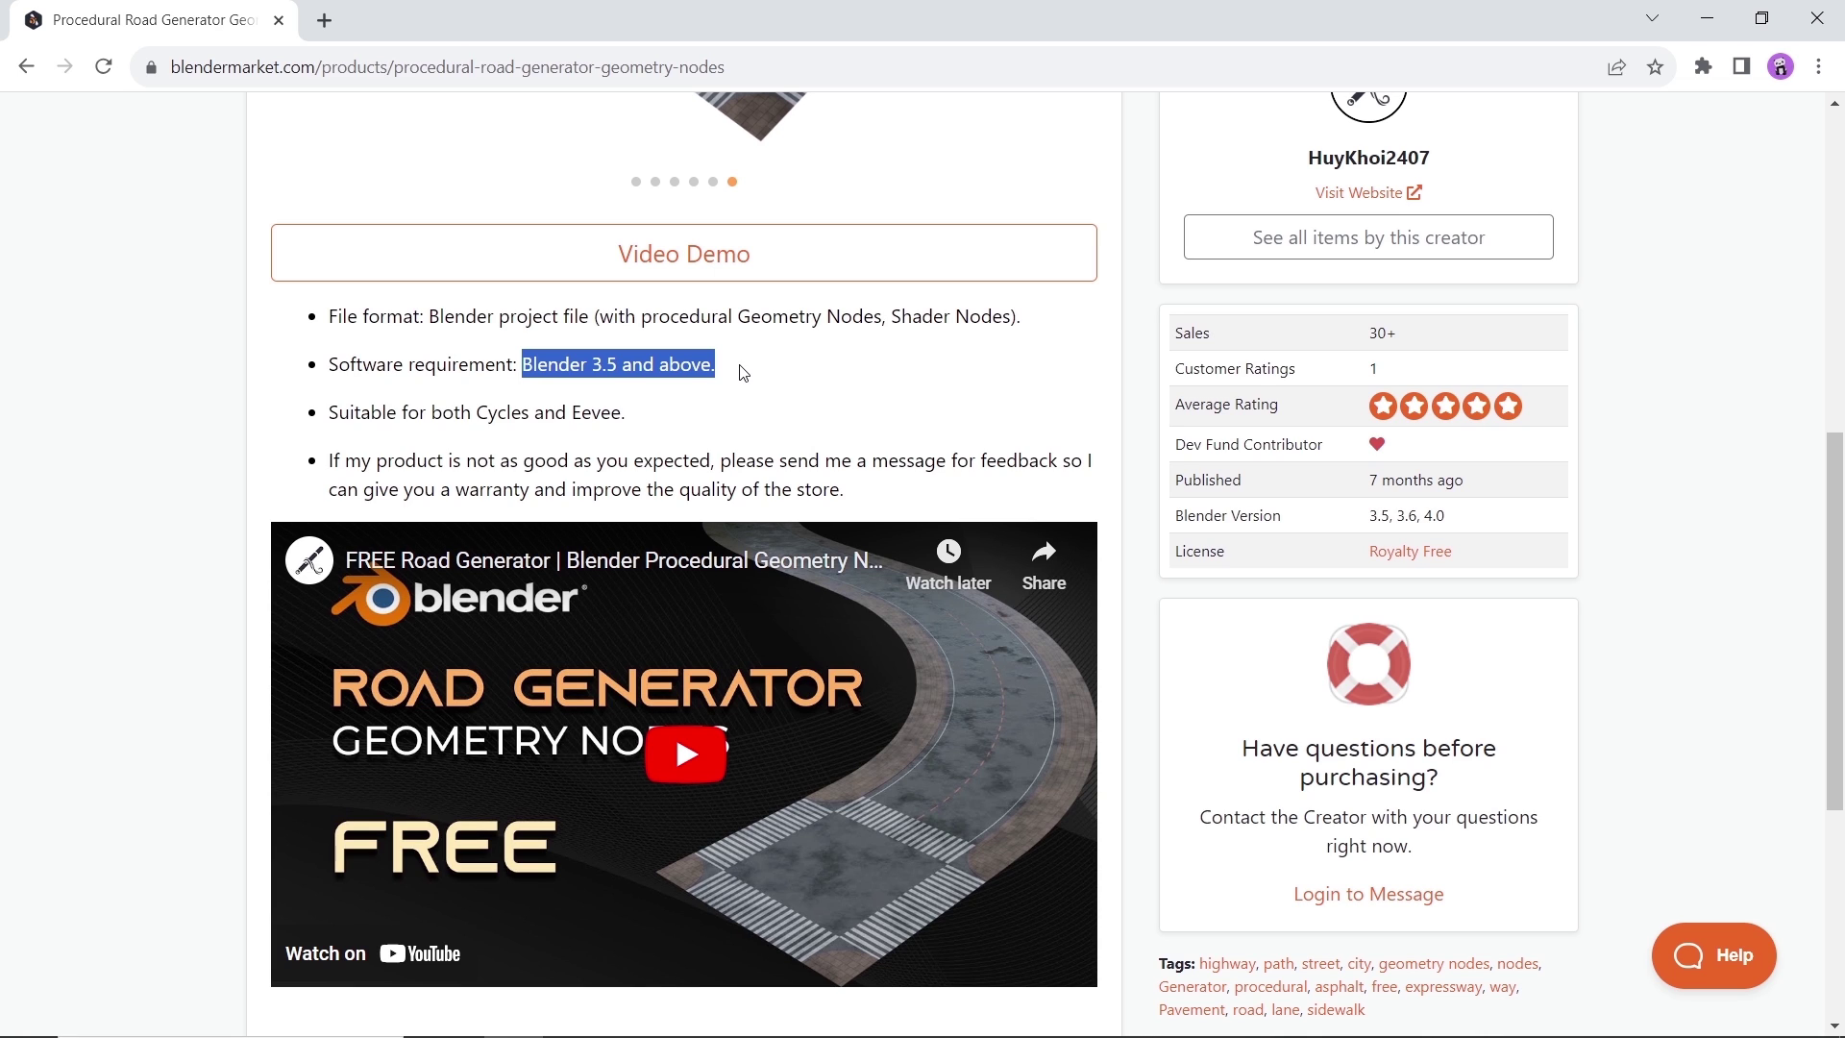
pyautogui.scroll(-1, 742, 373)
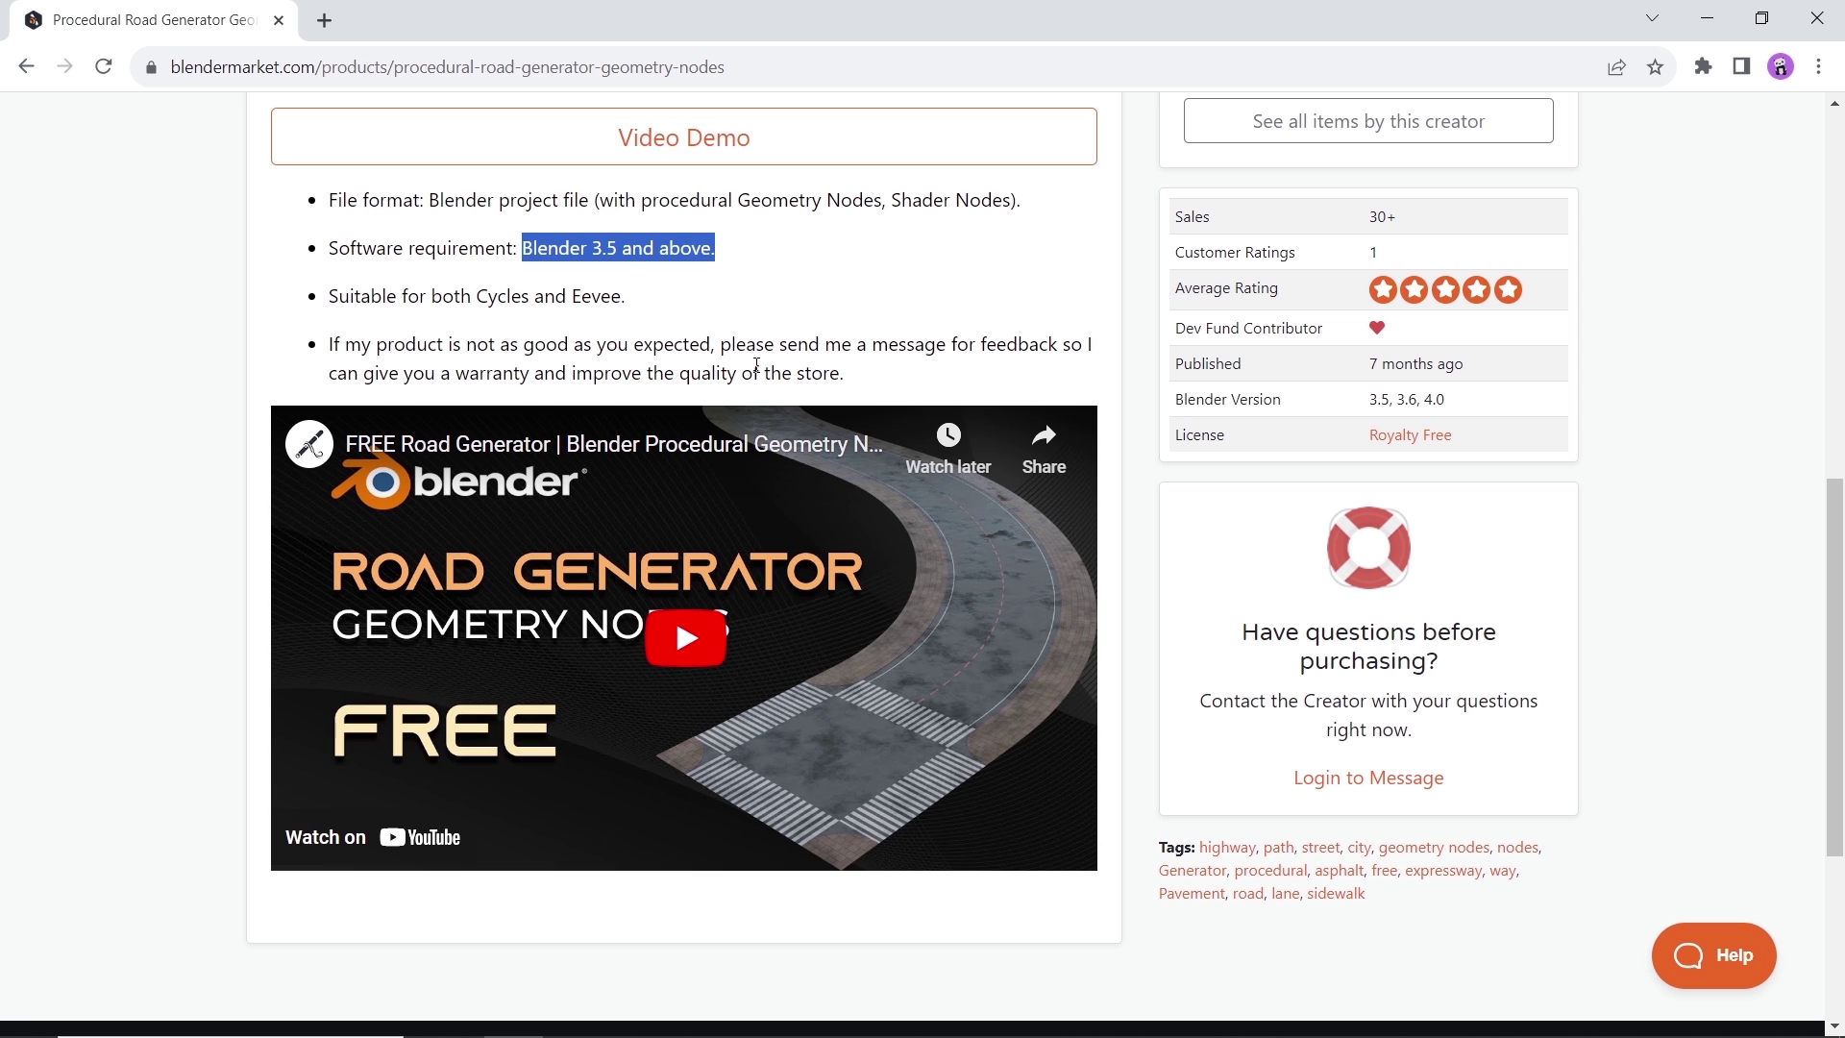
pyautogui.scroll(2, 757, 367)
pyautogui.scroll(5, 760, 373)
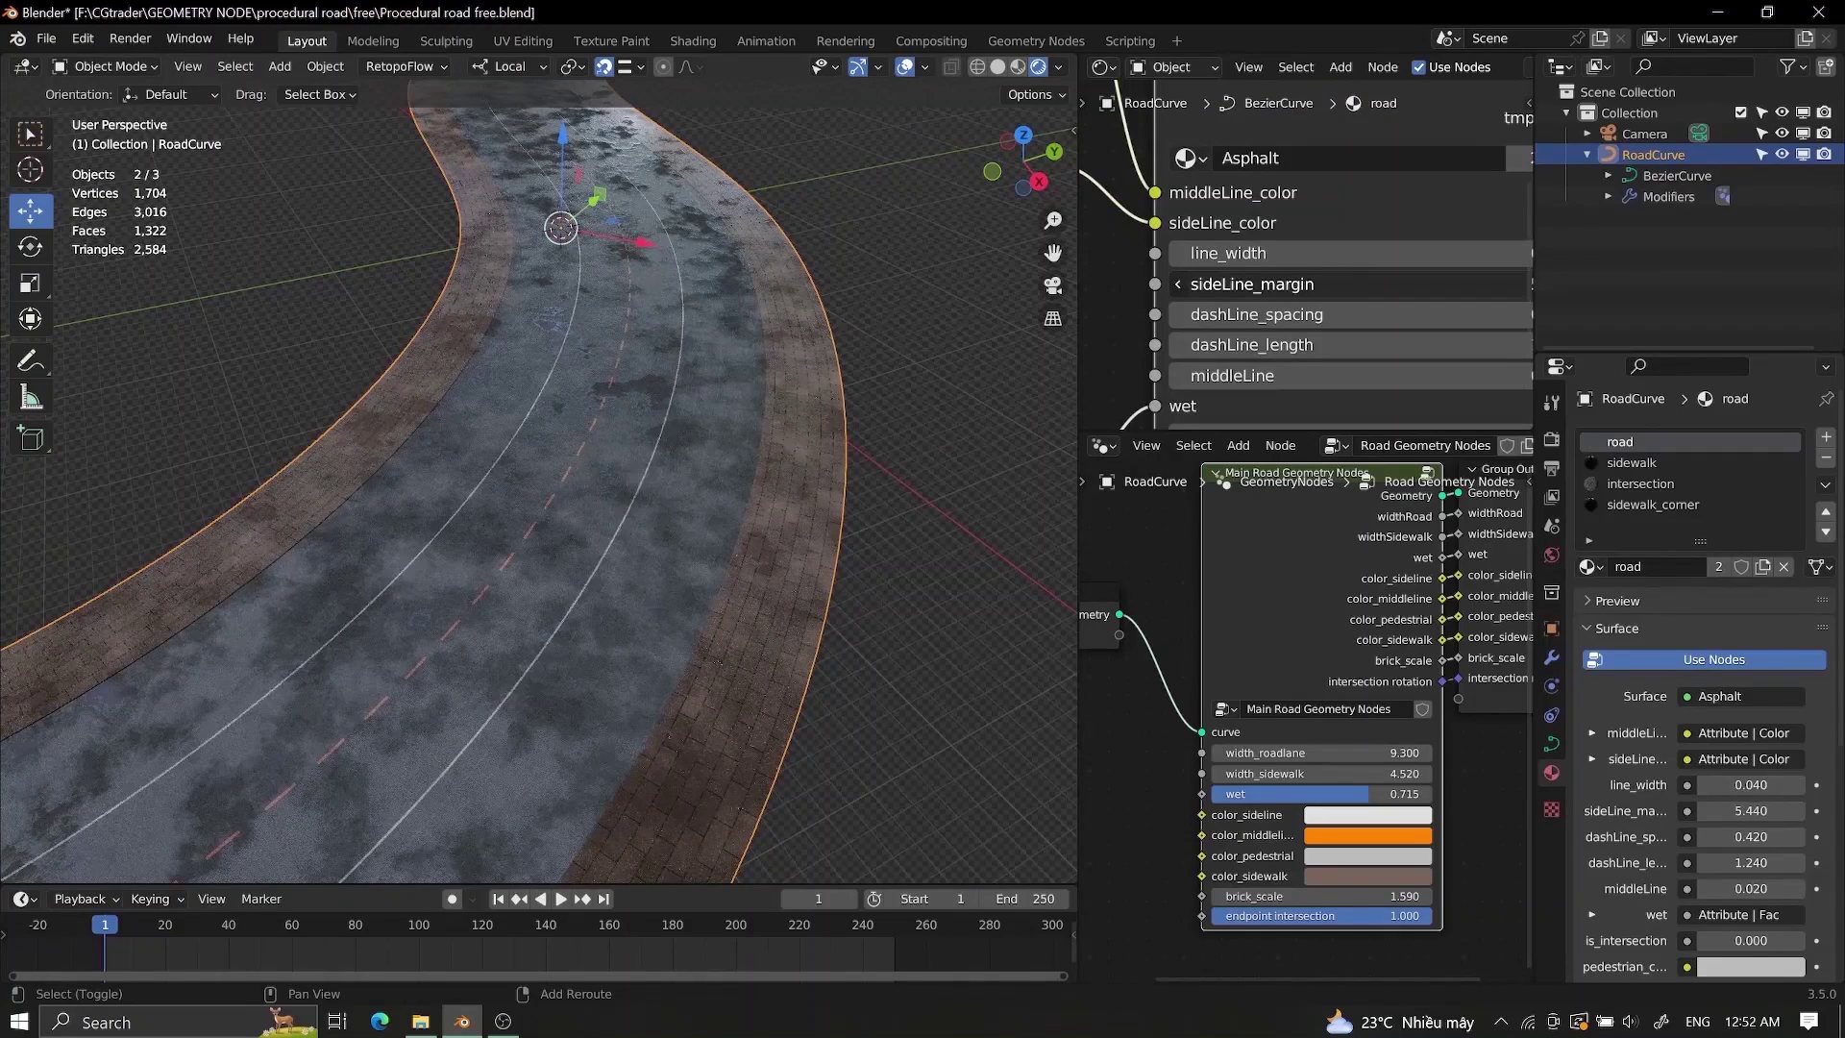
# - Switch the viewport to Rendered shading and pan the node editor to the dispersion effect frame
pyautogui.click(1038, 66)
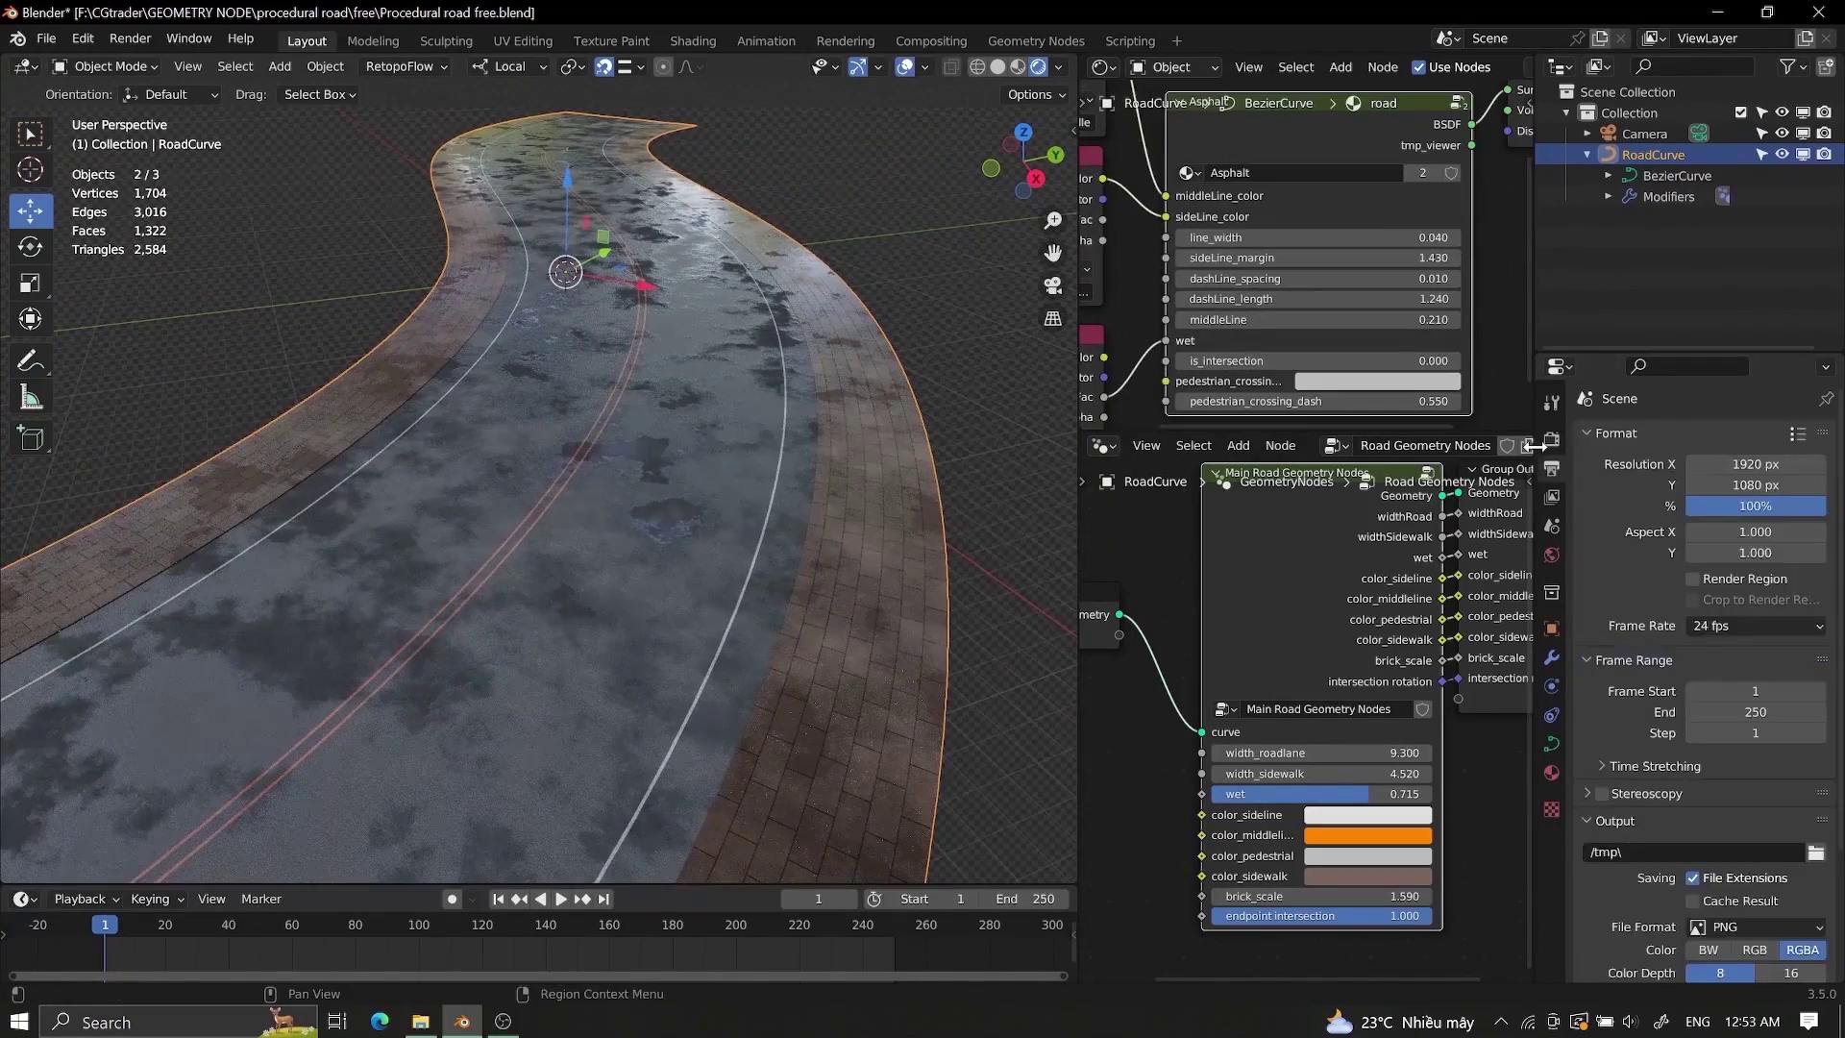
pyautogui.click(1551, 438)
pyautogui.click(1759, 436)
pyautogui.click(1731, 514)
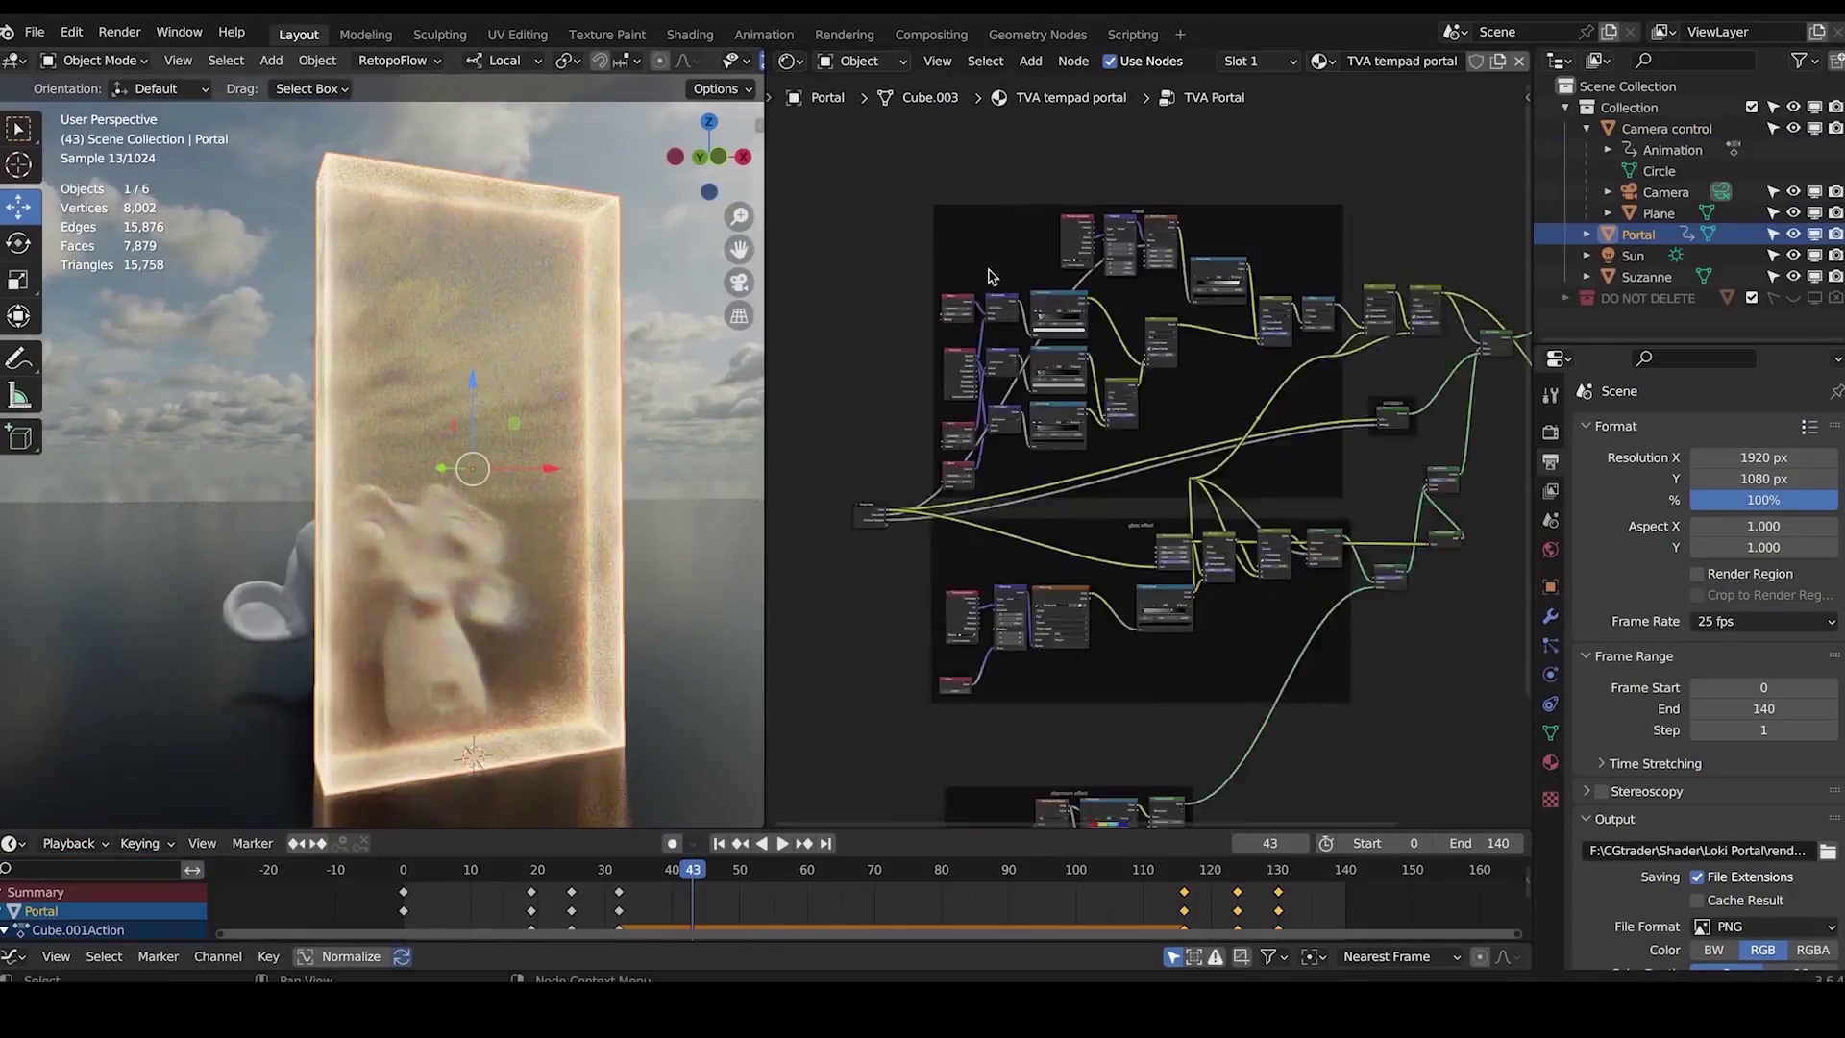
pyautogui.scroll(5, 990, 276)
pyautogui.moveTo(1055, 606); pyautogui.dragTo(1057, 406, button='middle')
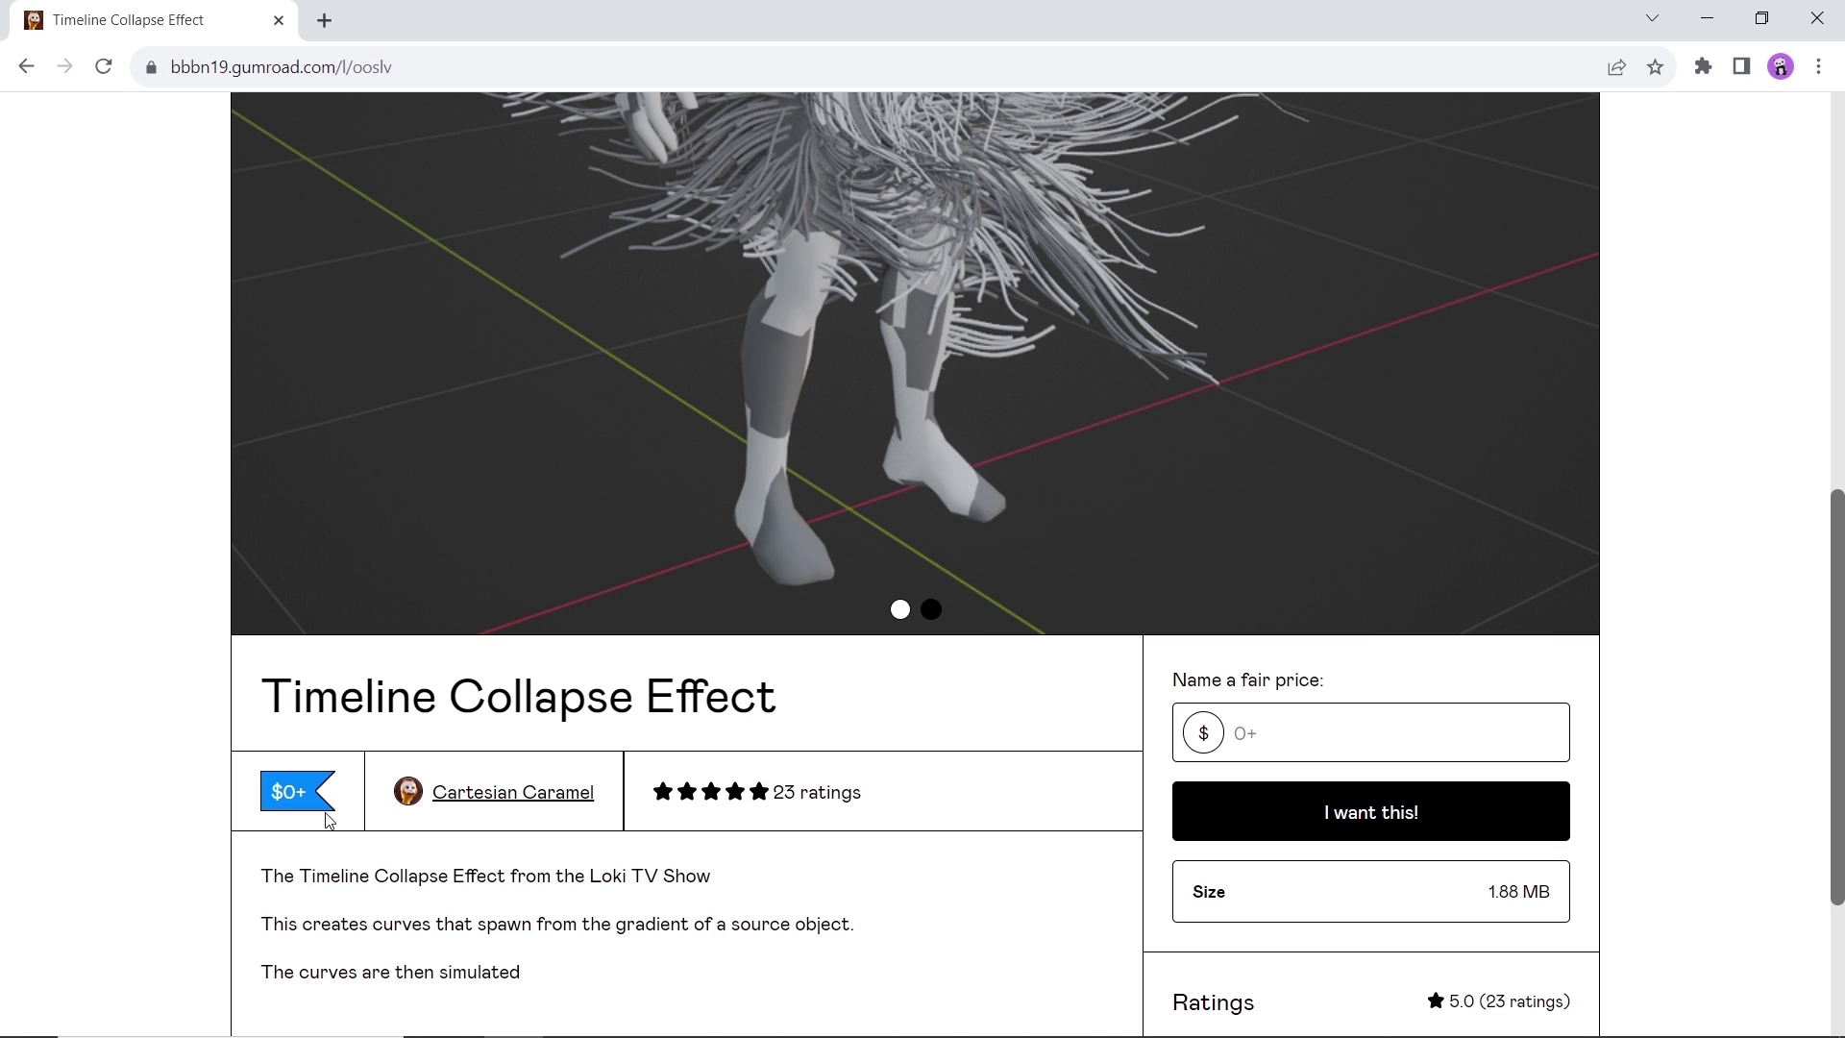
# - Enter 0 as the price and proceed with 'I want this!' for the Timeline Collapse Effect
pyautogui.click(1270, 733)
pyautogui.write('0')
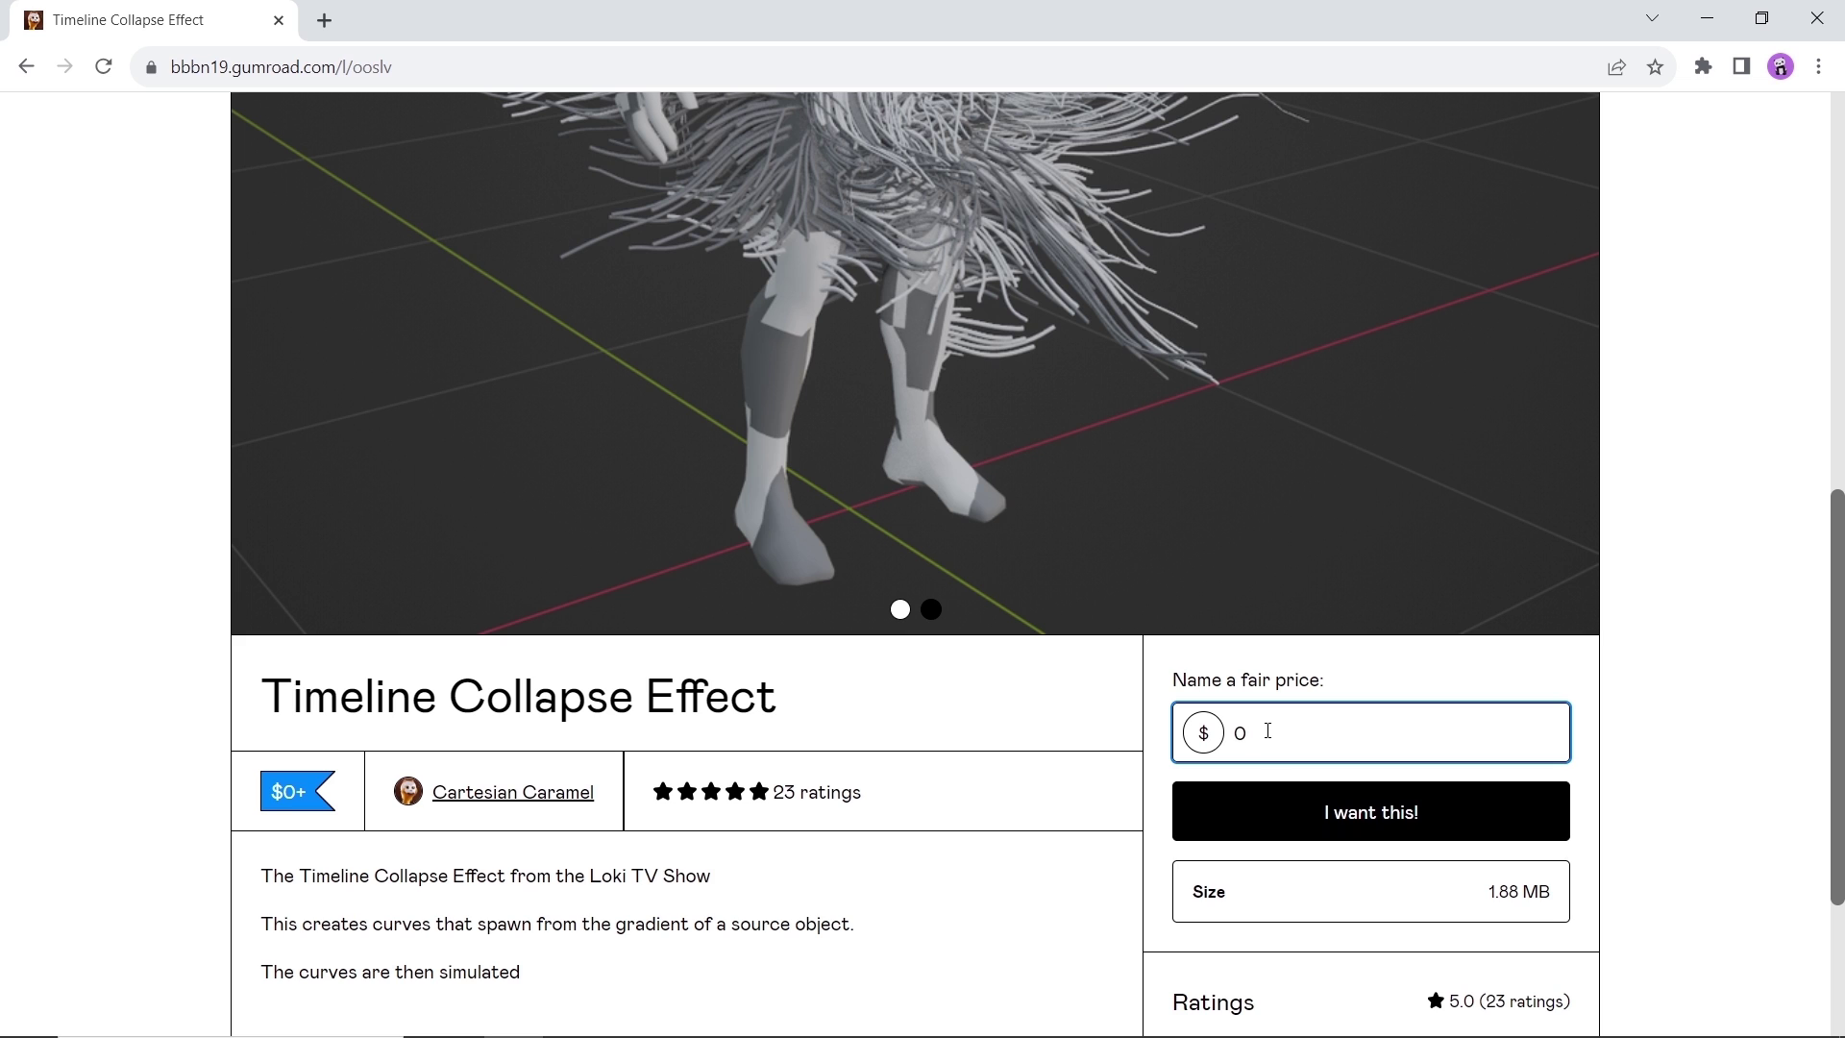
pyautogui.click(1297, 816)
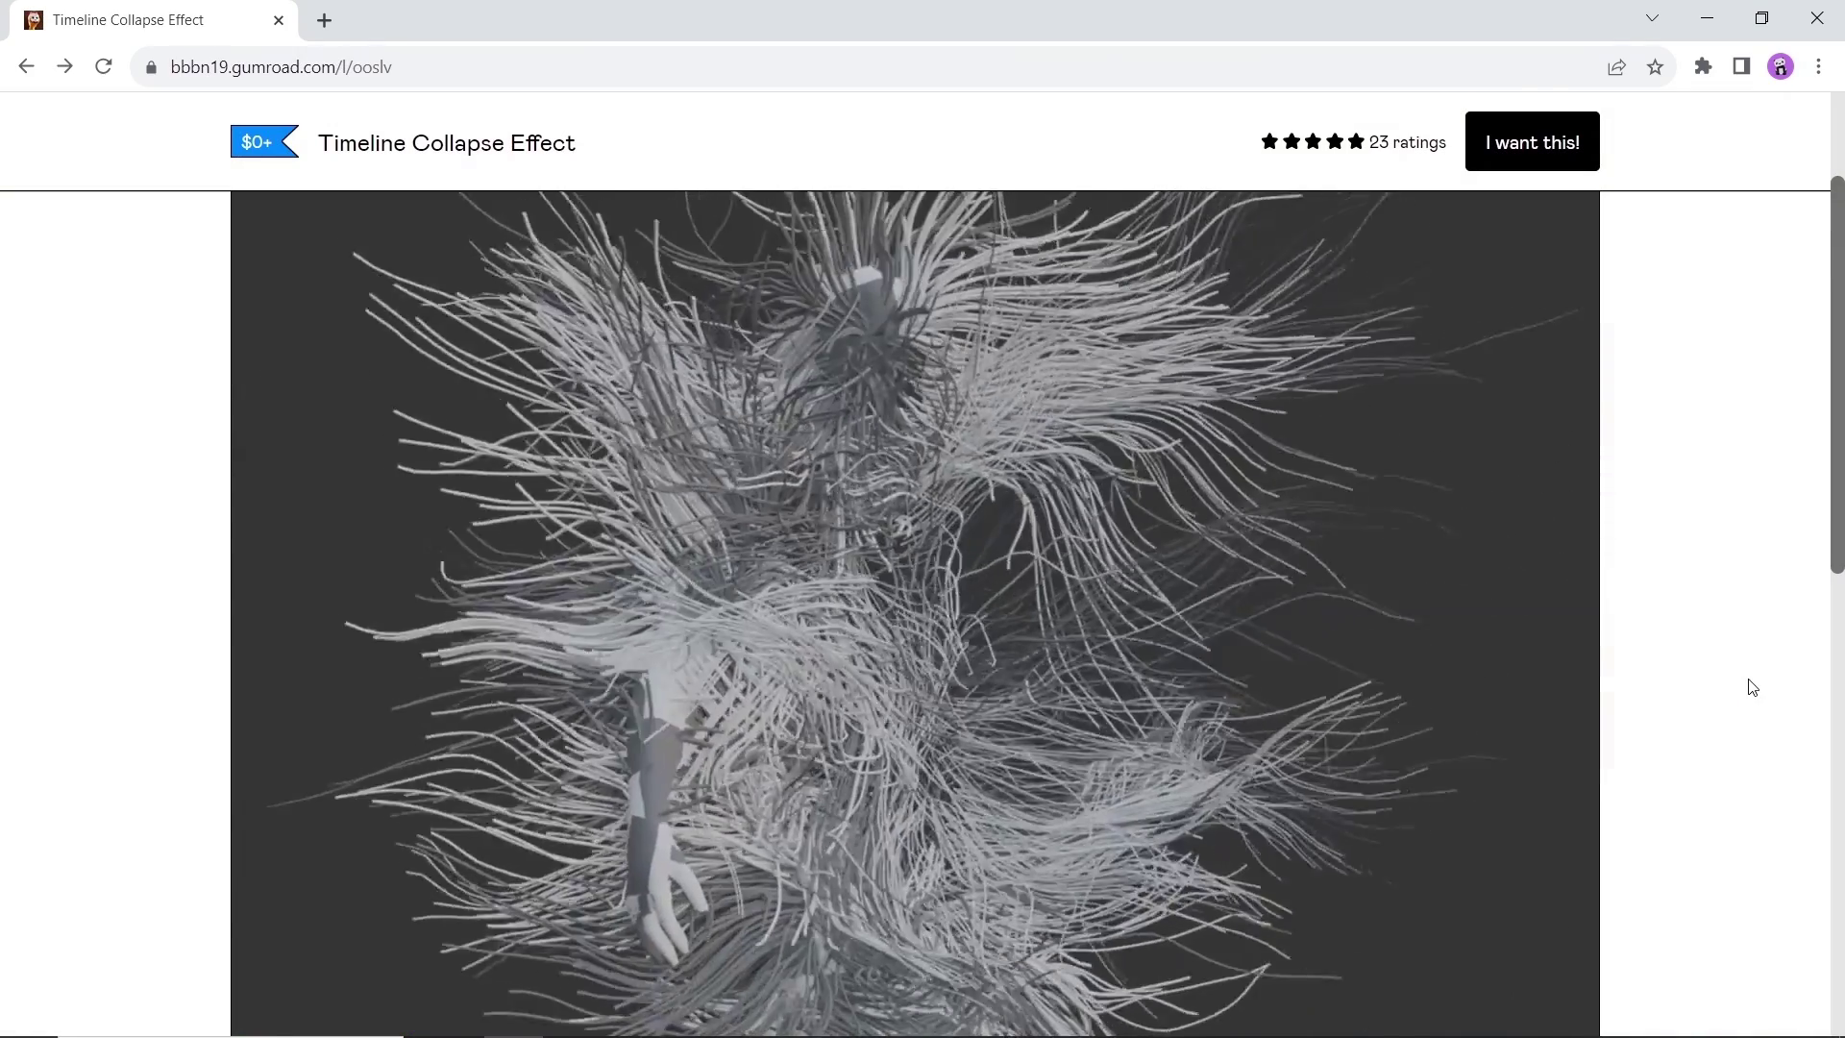
pyautogui.scroll(-7, 1753, 686)
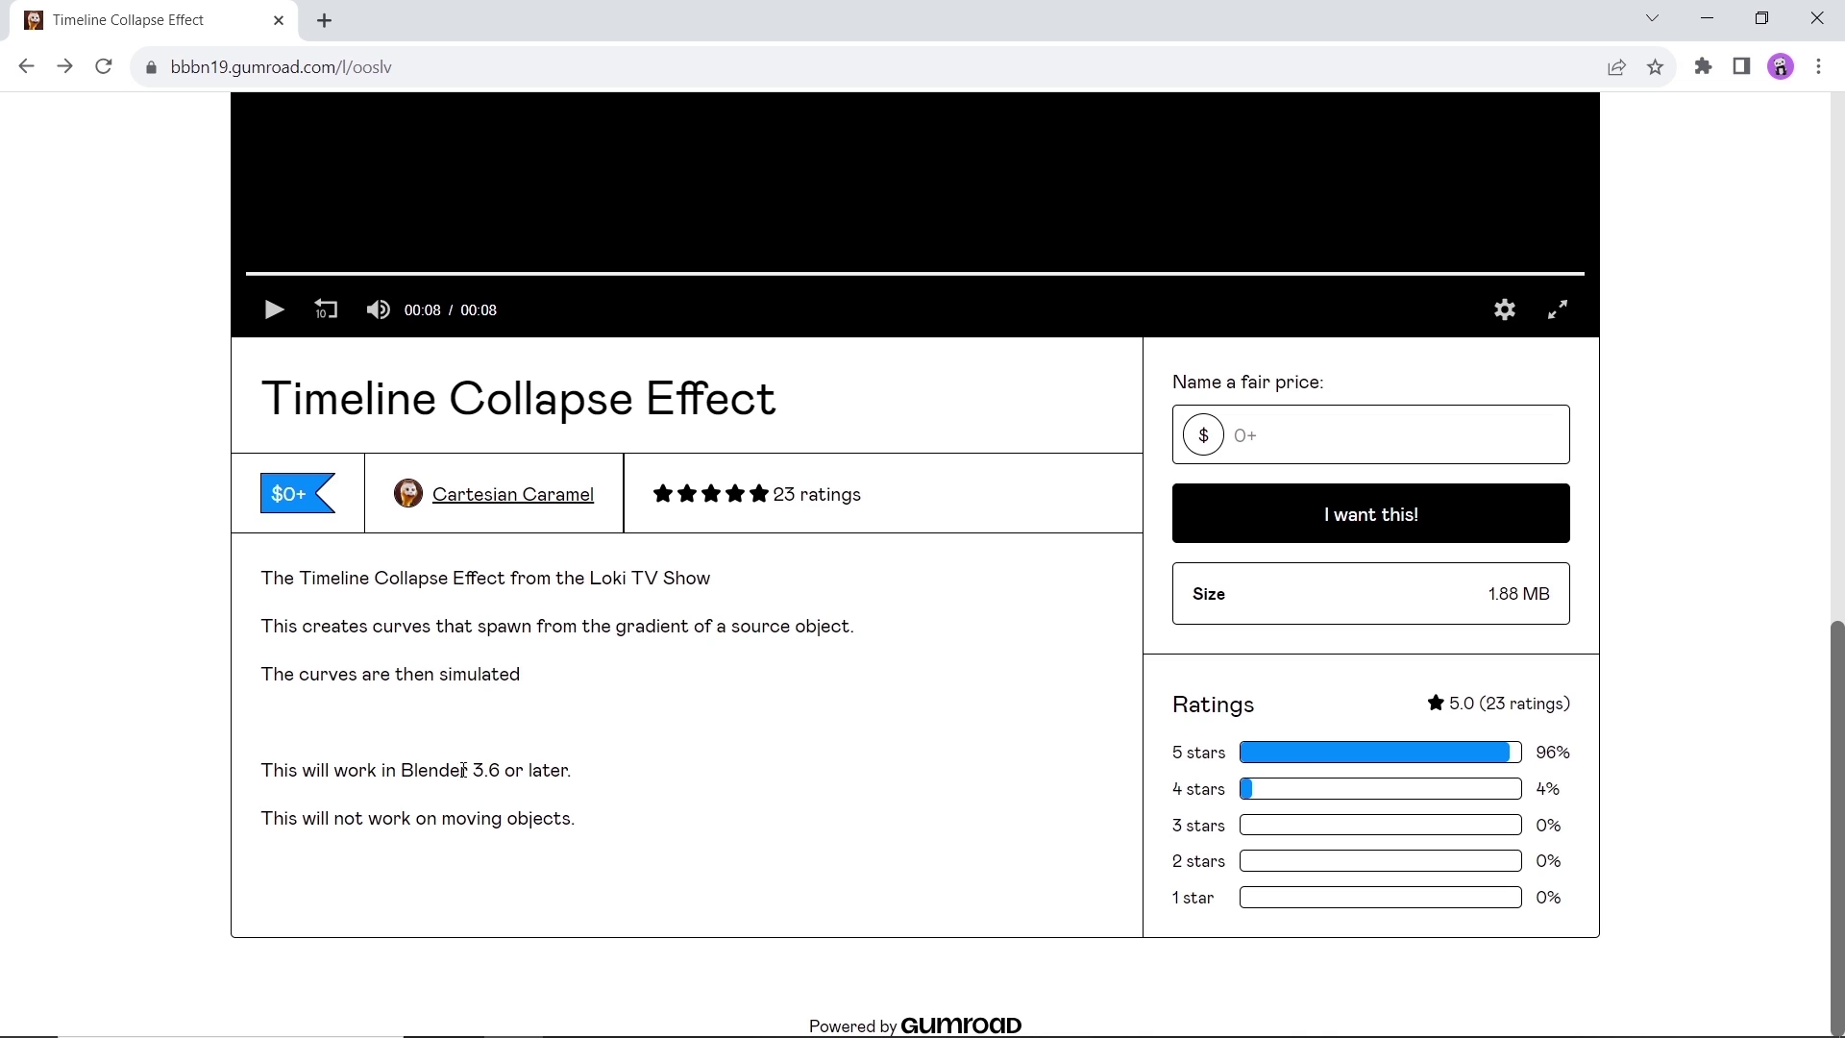
# - Highlight the Blender 3.6 or later requirement and the no-moving-objects note
pyautogui.moveTo(403, 770); pyautogui.dragTo(626, 788)
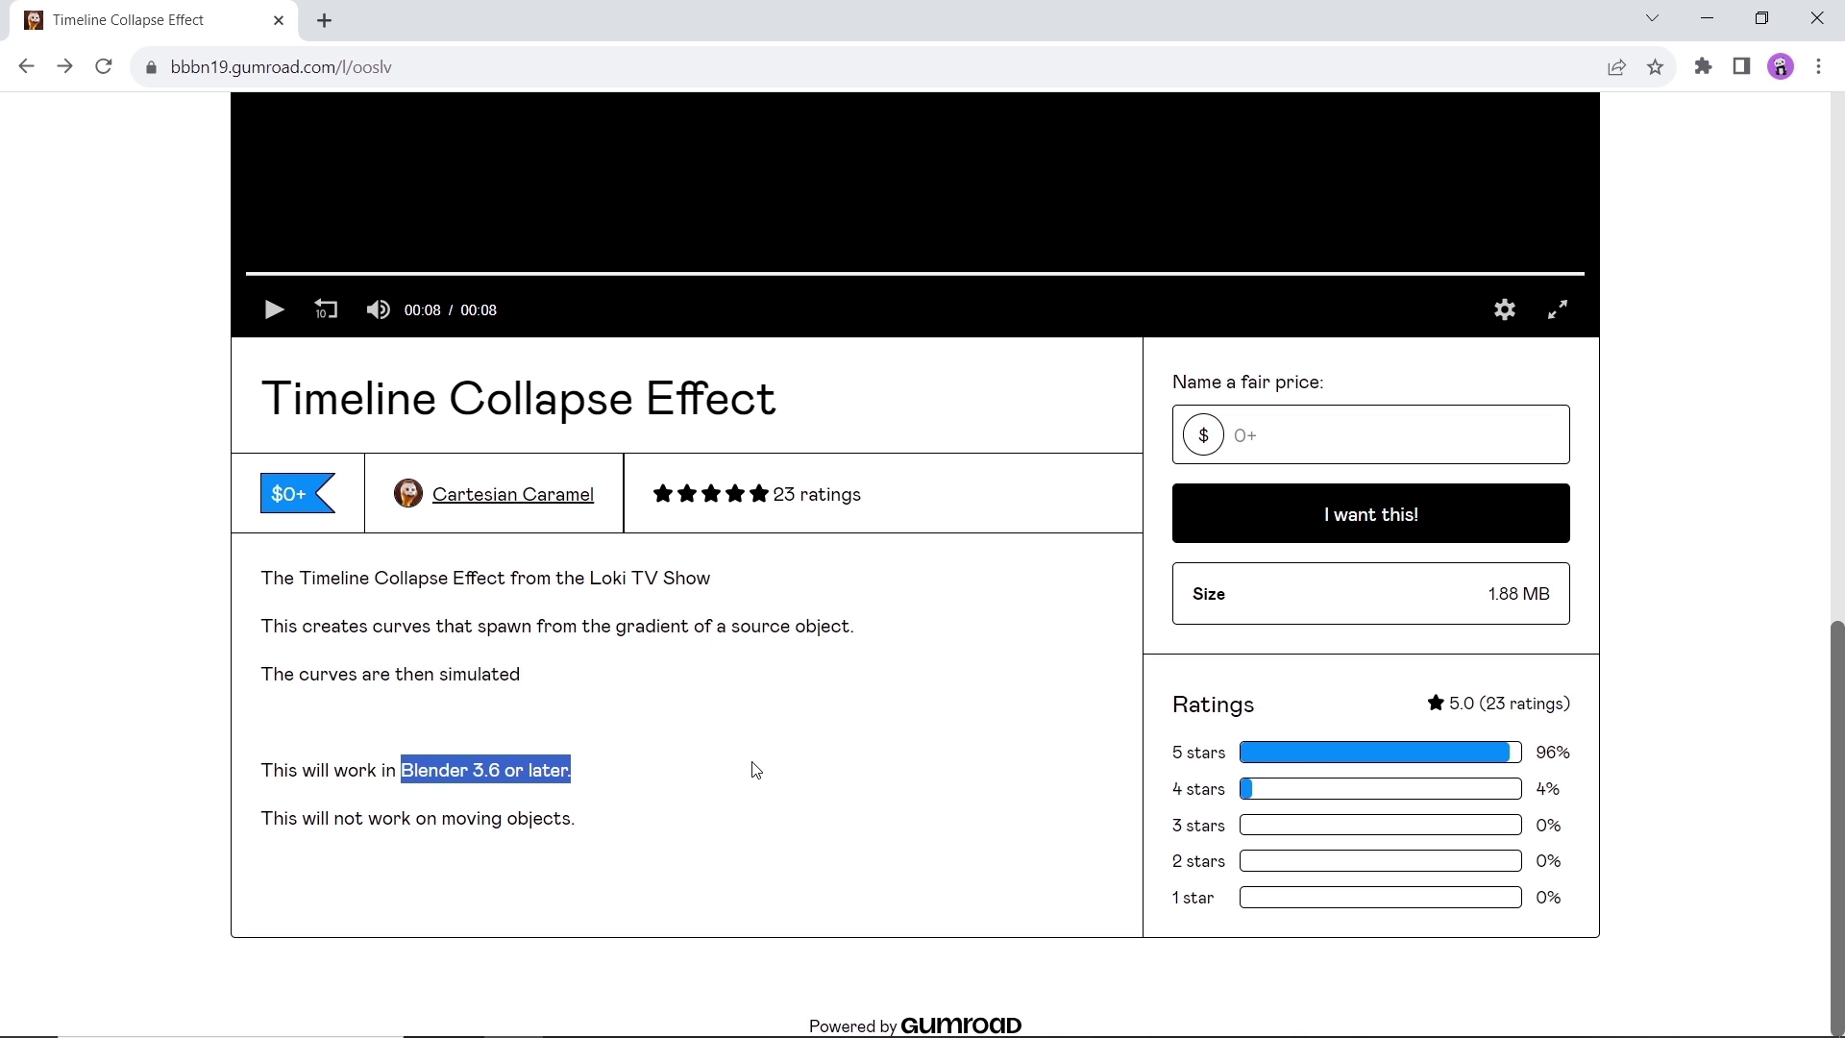
pyautogui.moveTo(262, 818); pyautogui.dragTo(652, 821)
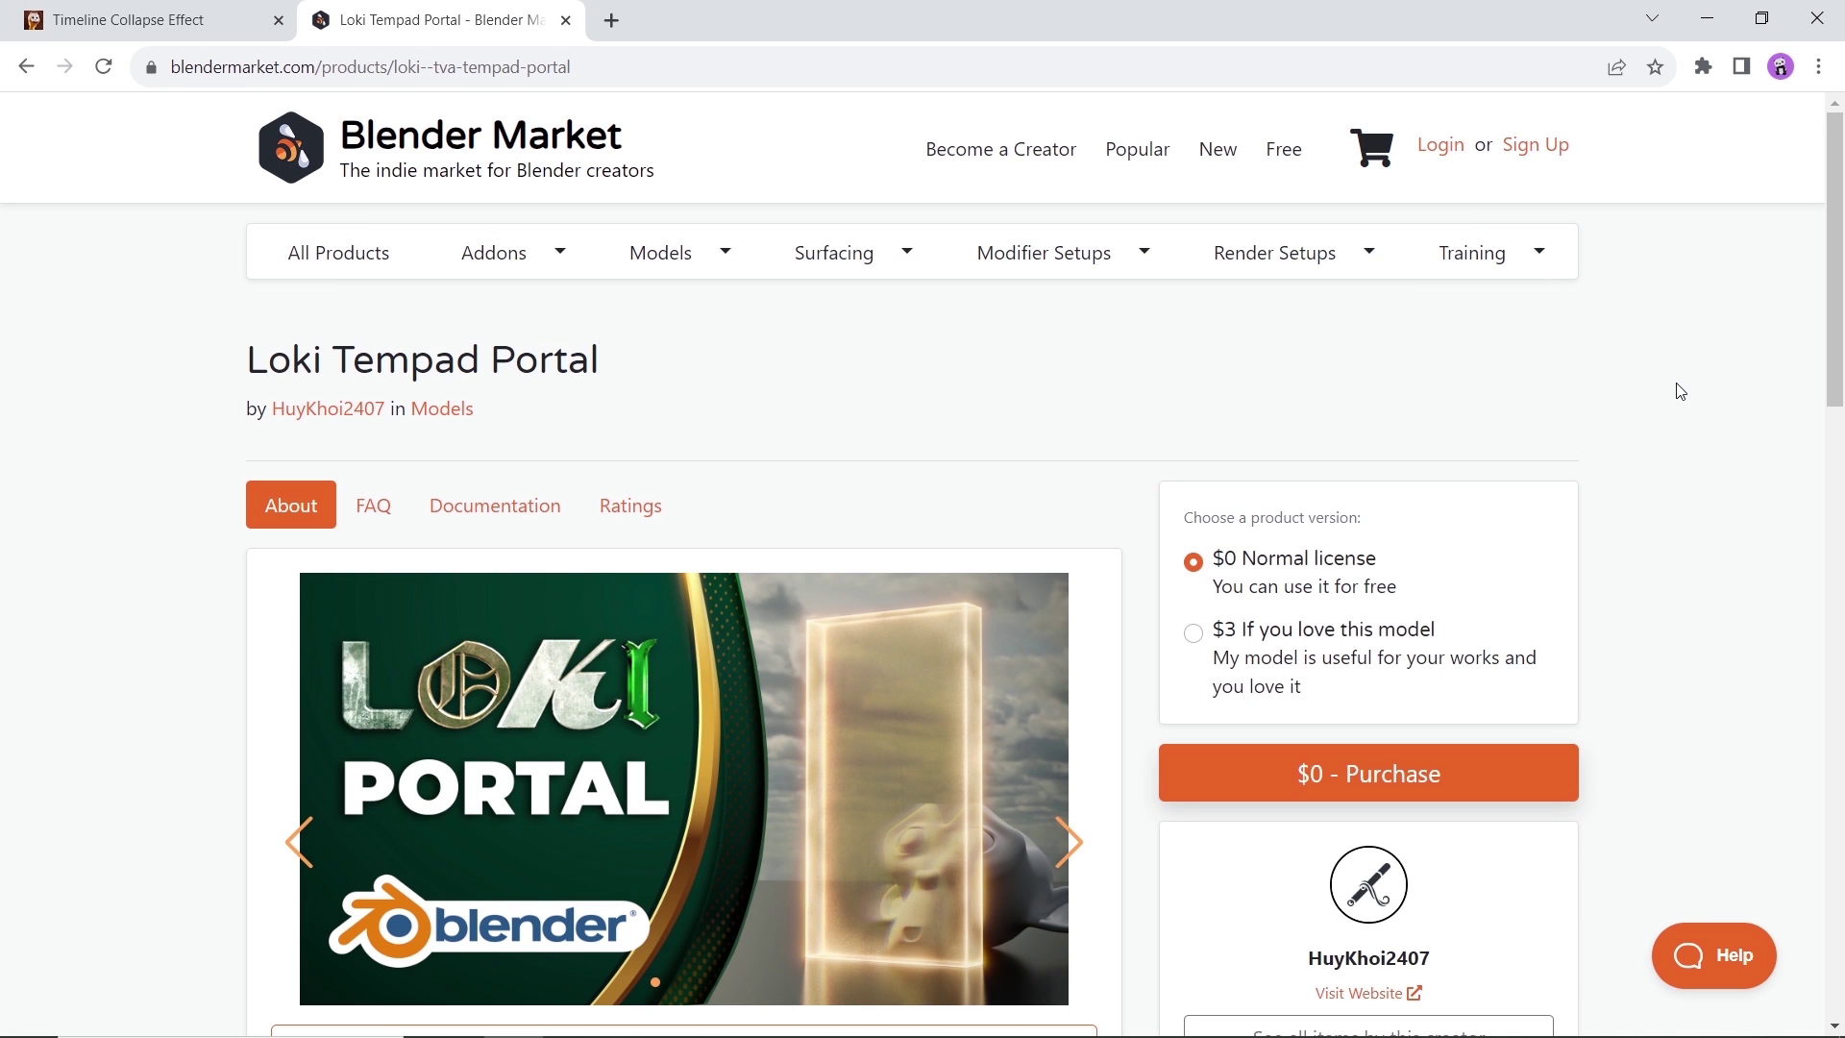
pyautogui.scroll(-3, 1680, 390)
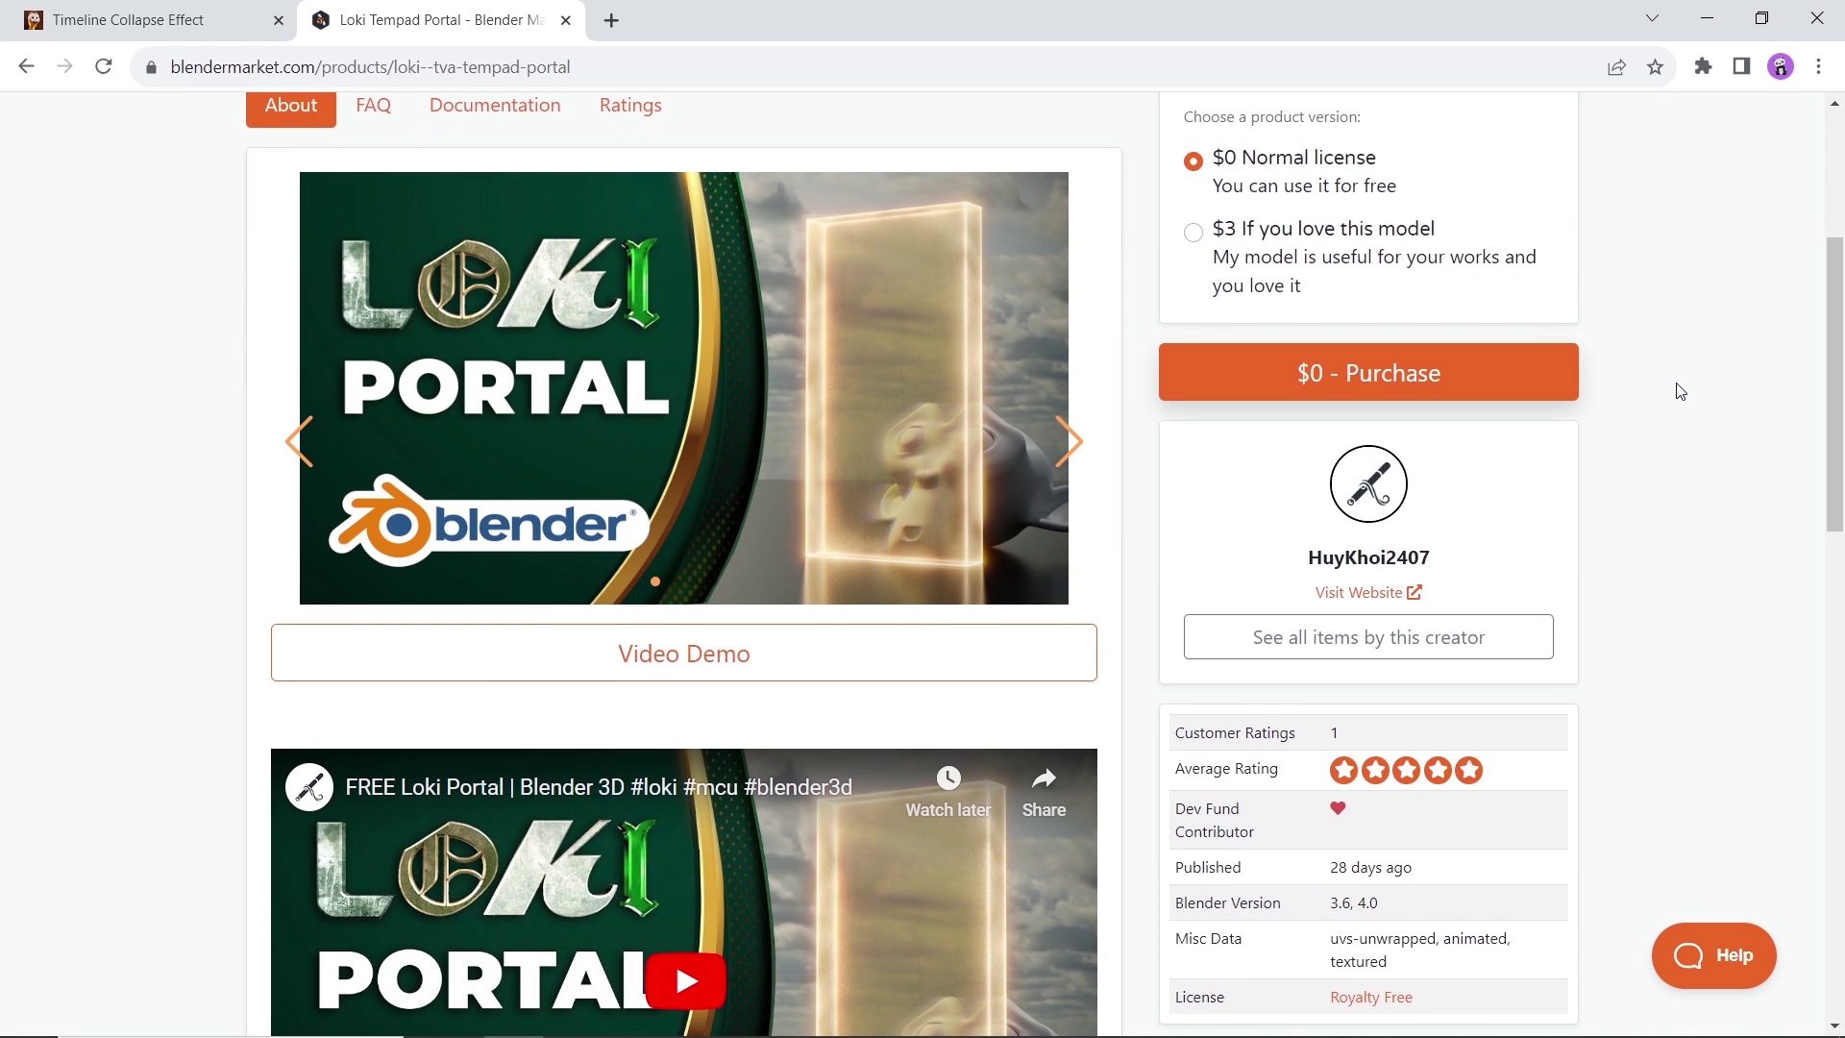
pyautogui.scroll(-1, 1679, 391)
pyautogui.scroll(-3, 1680, 391)
pyautogui.scroll(-1, 1679, 391)
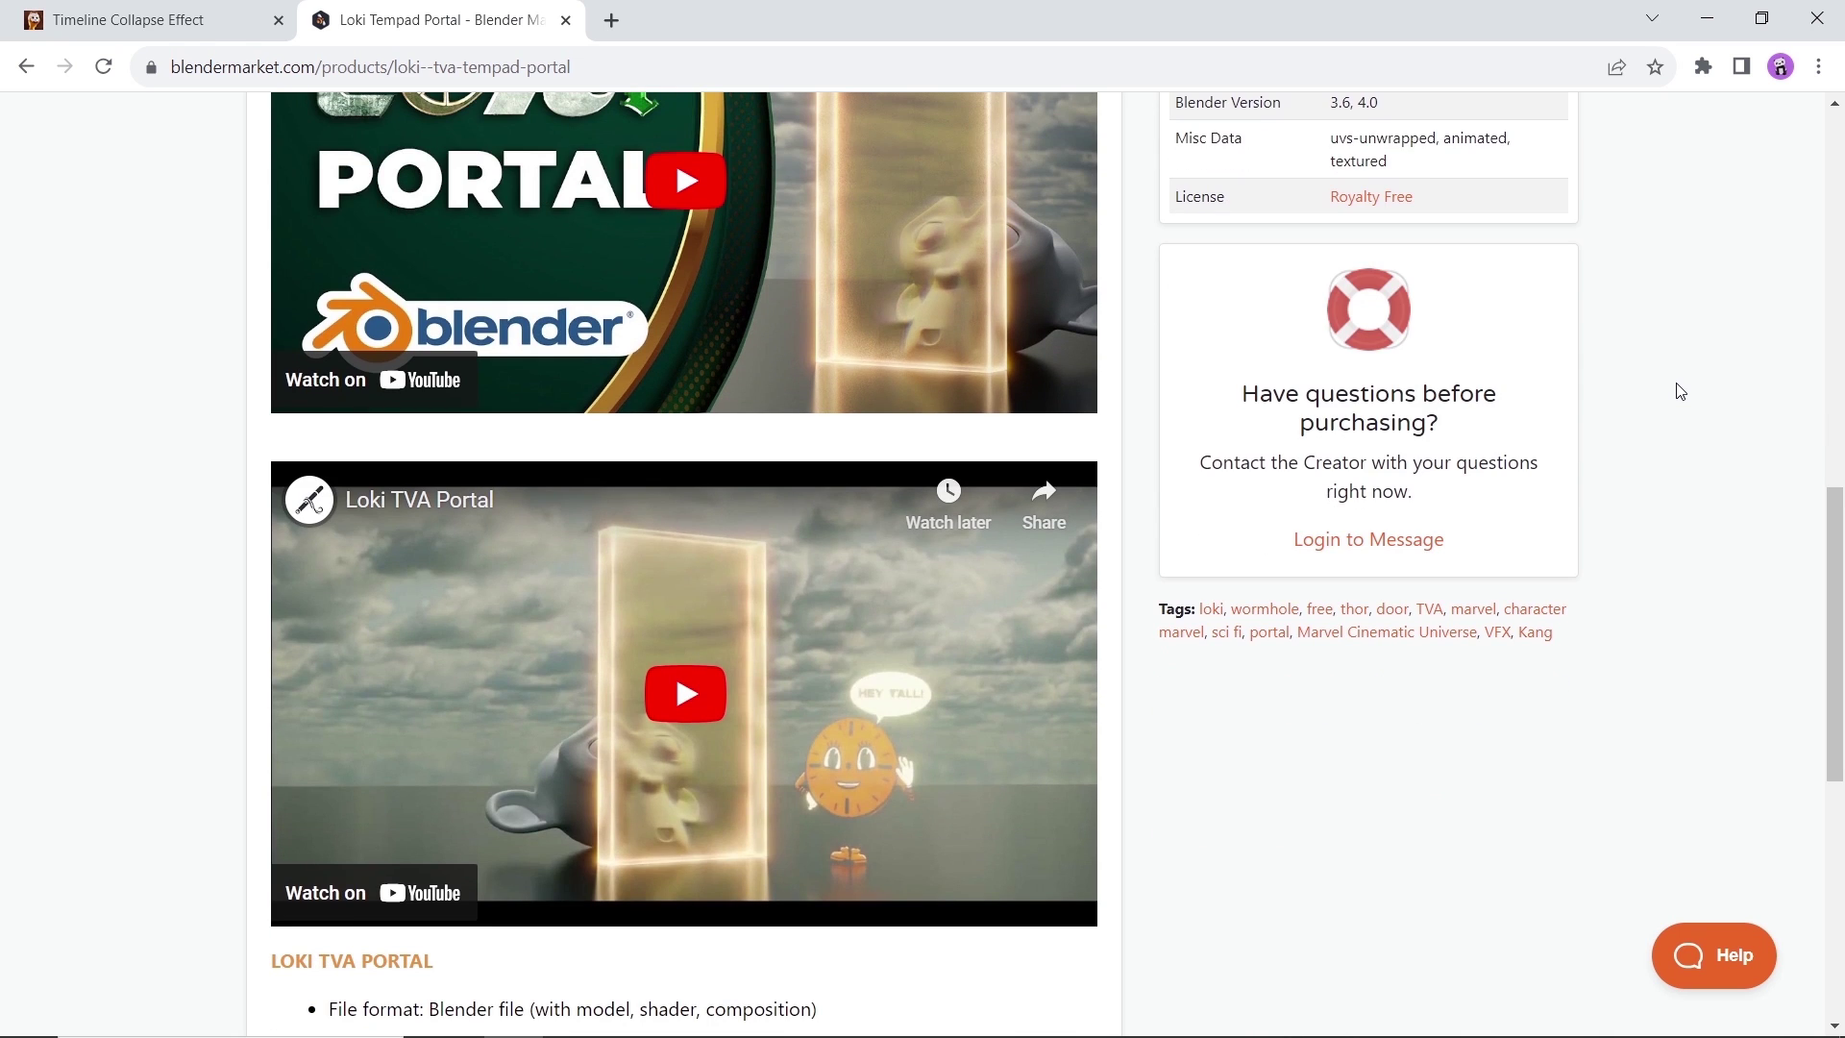
# - Play the Loki TVA Portal demo video on the Loki Tempad Portal product page
pyautogui.click(685, 694)
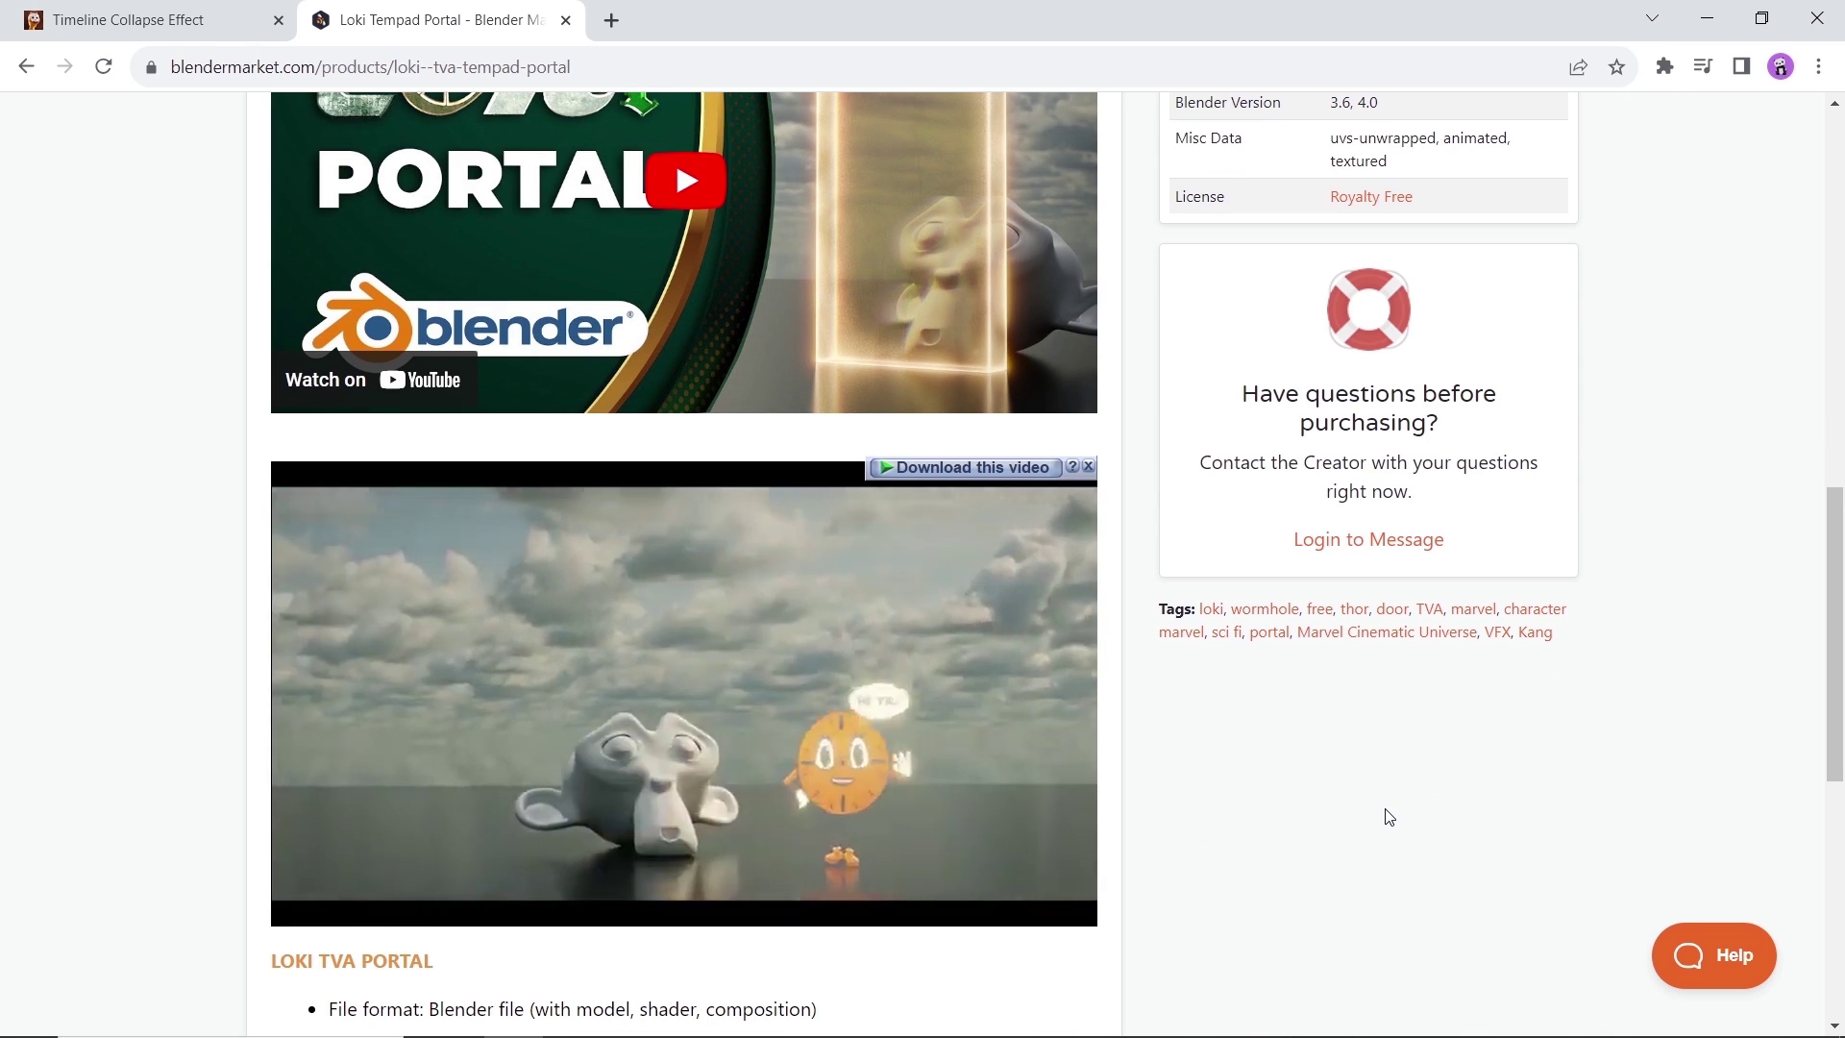
pyautogui.scroll(-1, 1388, 816)
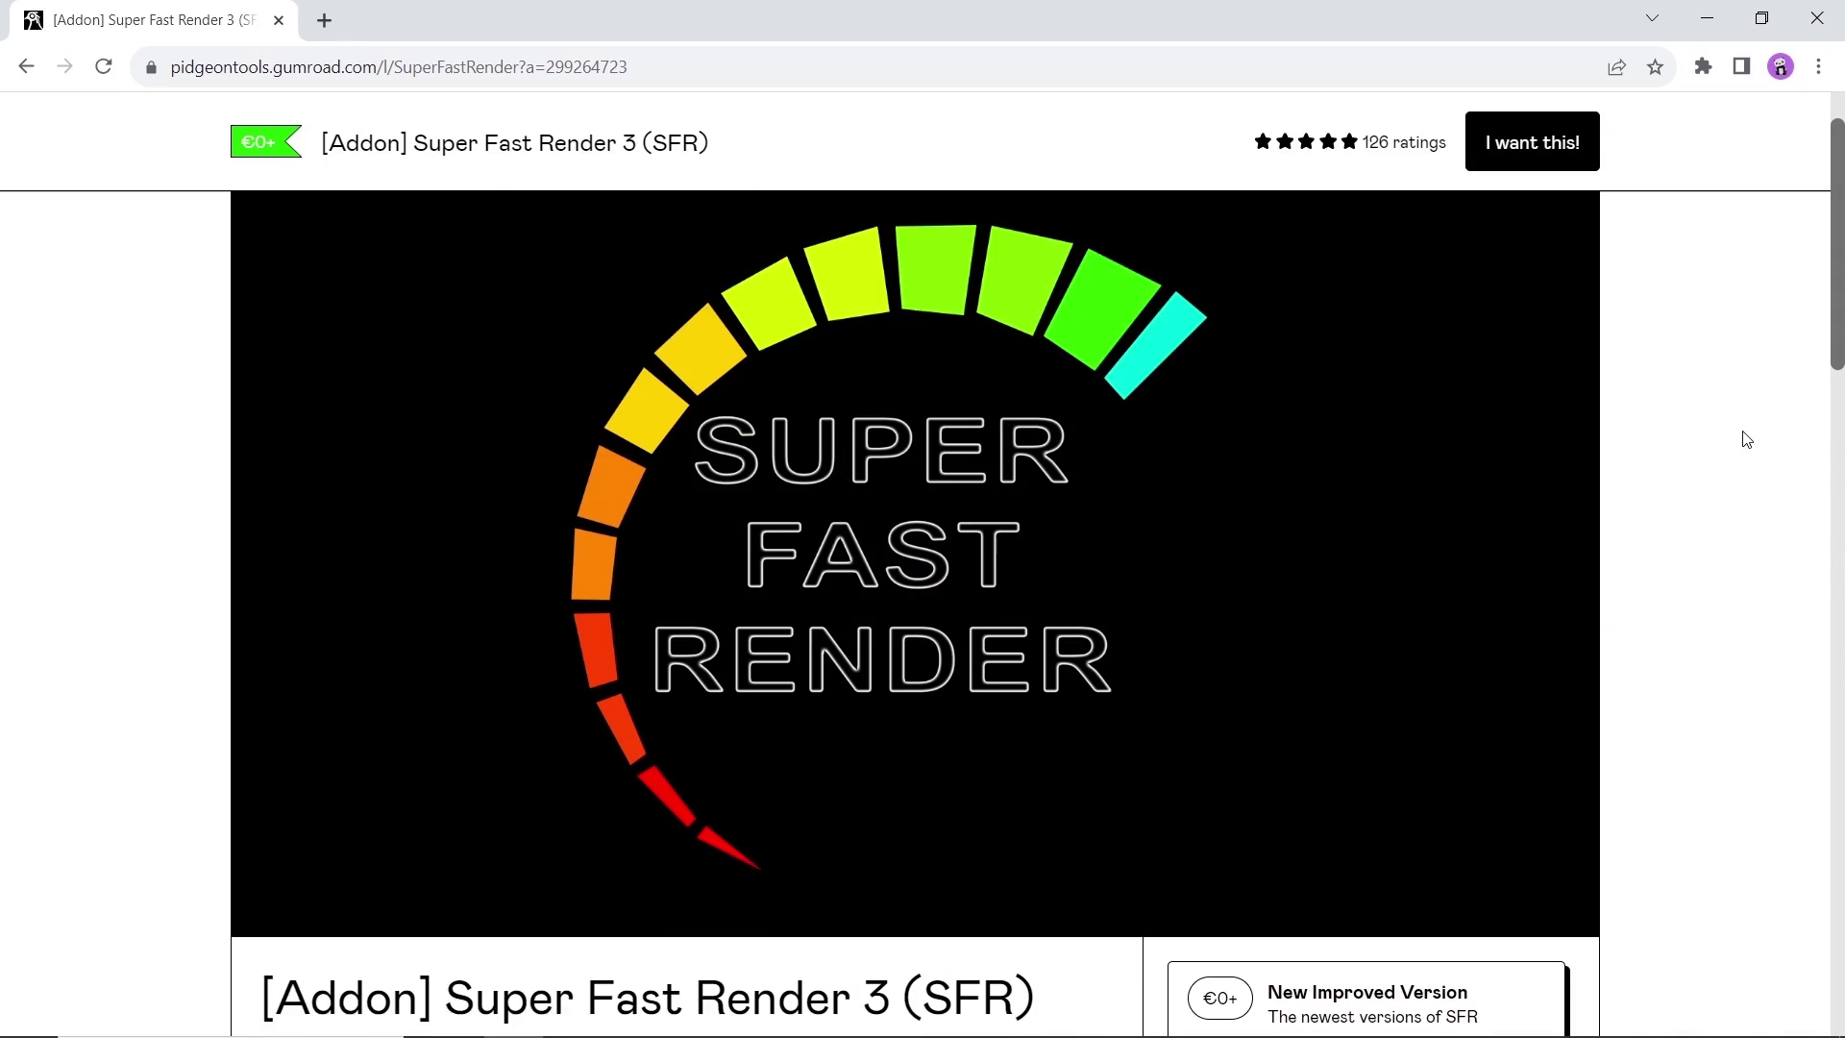
pyautogui.scroll(-4, 1745, 438)
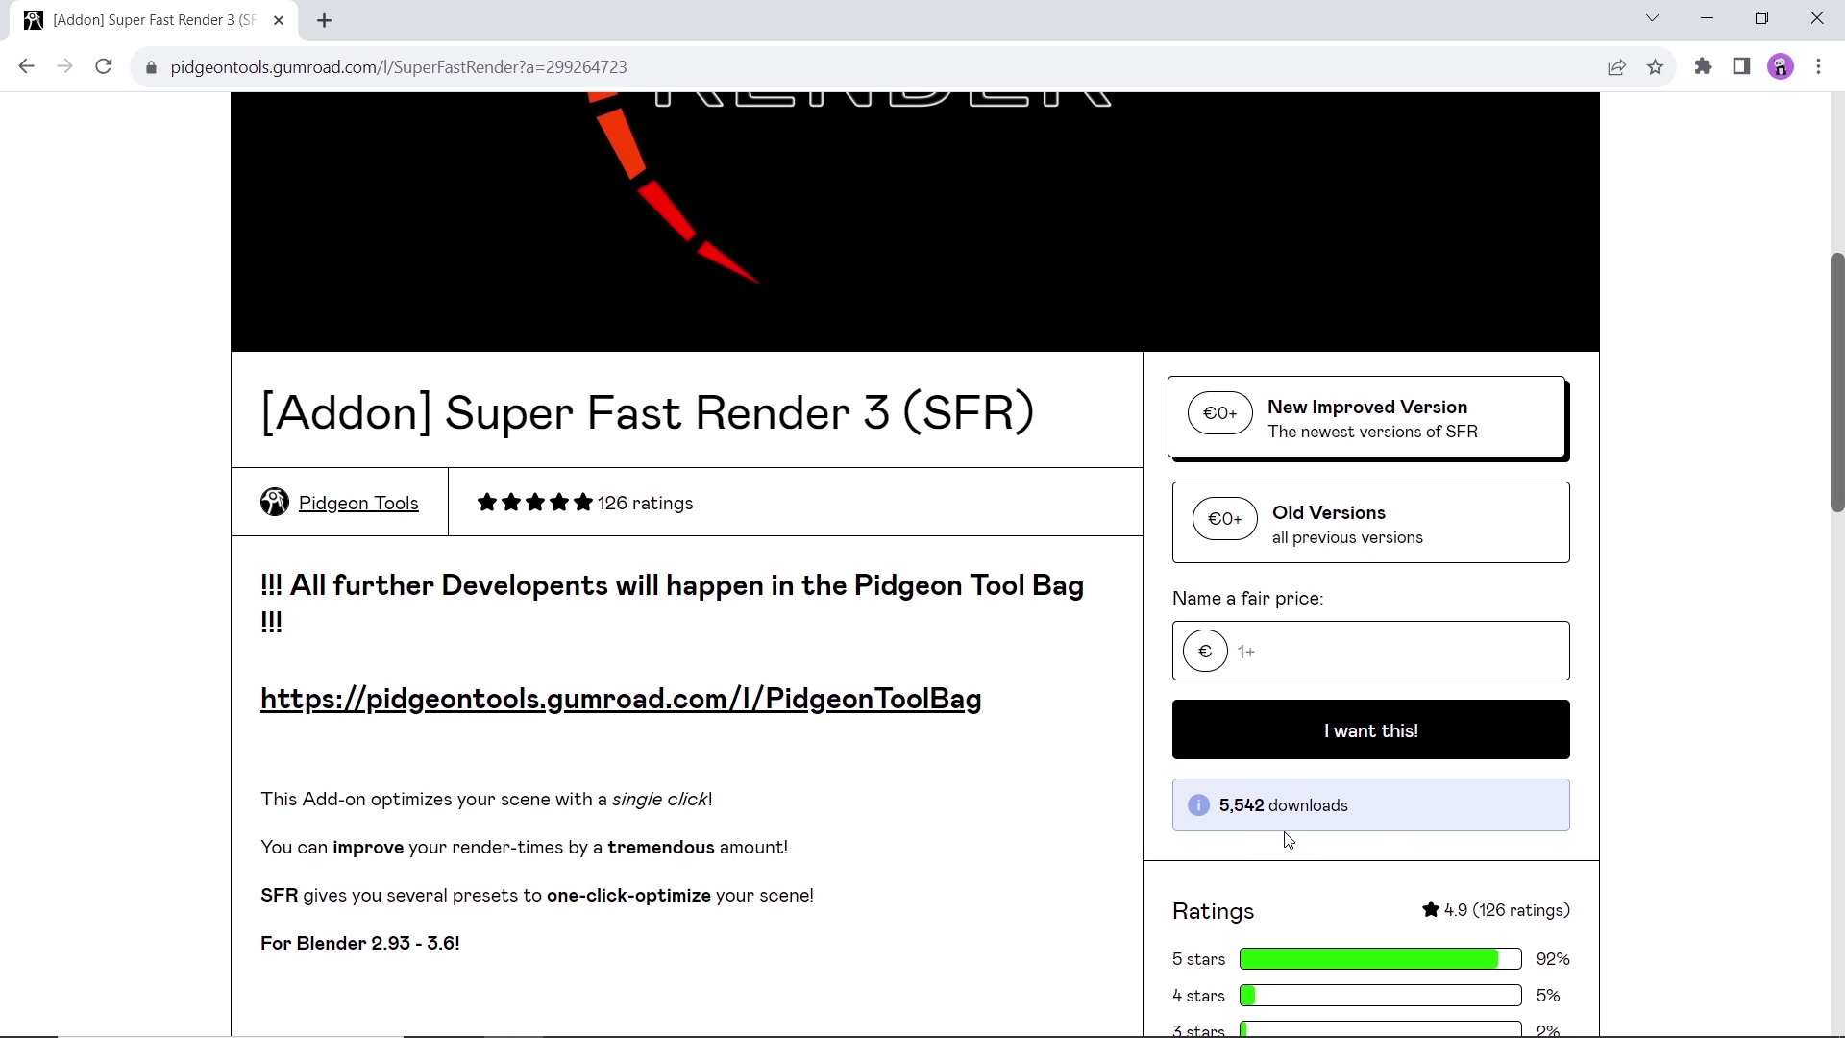
pyautogui.scroll(-4, 1001, 800)
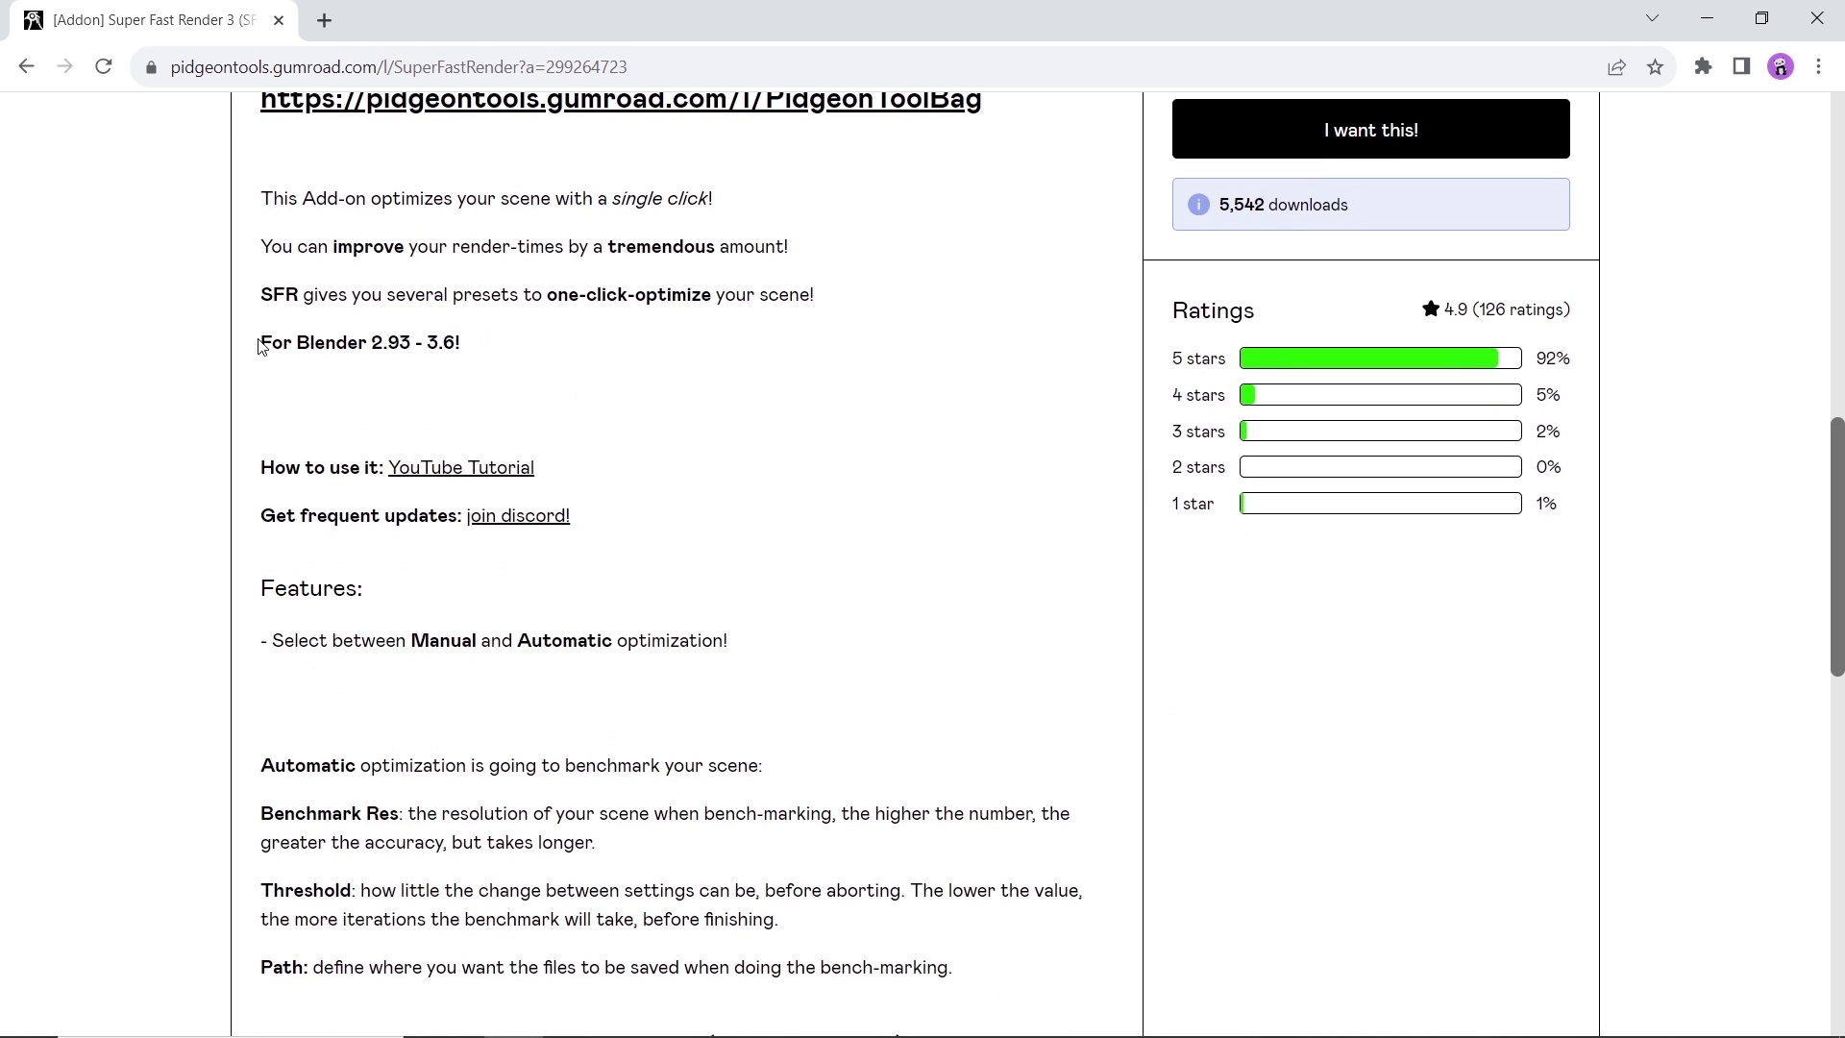
pyautogui.moveTo(259, 341); pyautogui.dragTo(480, 344)
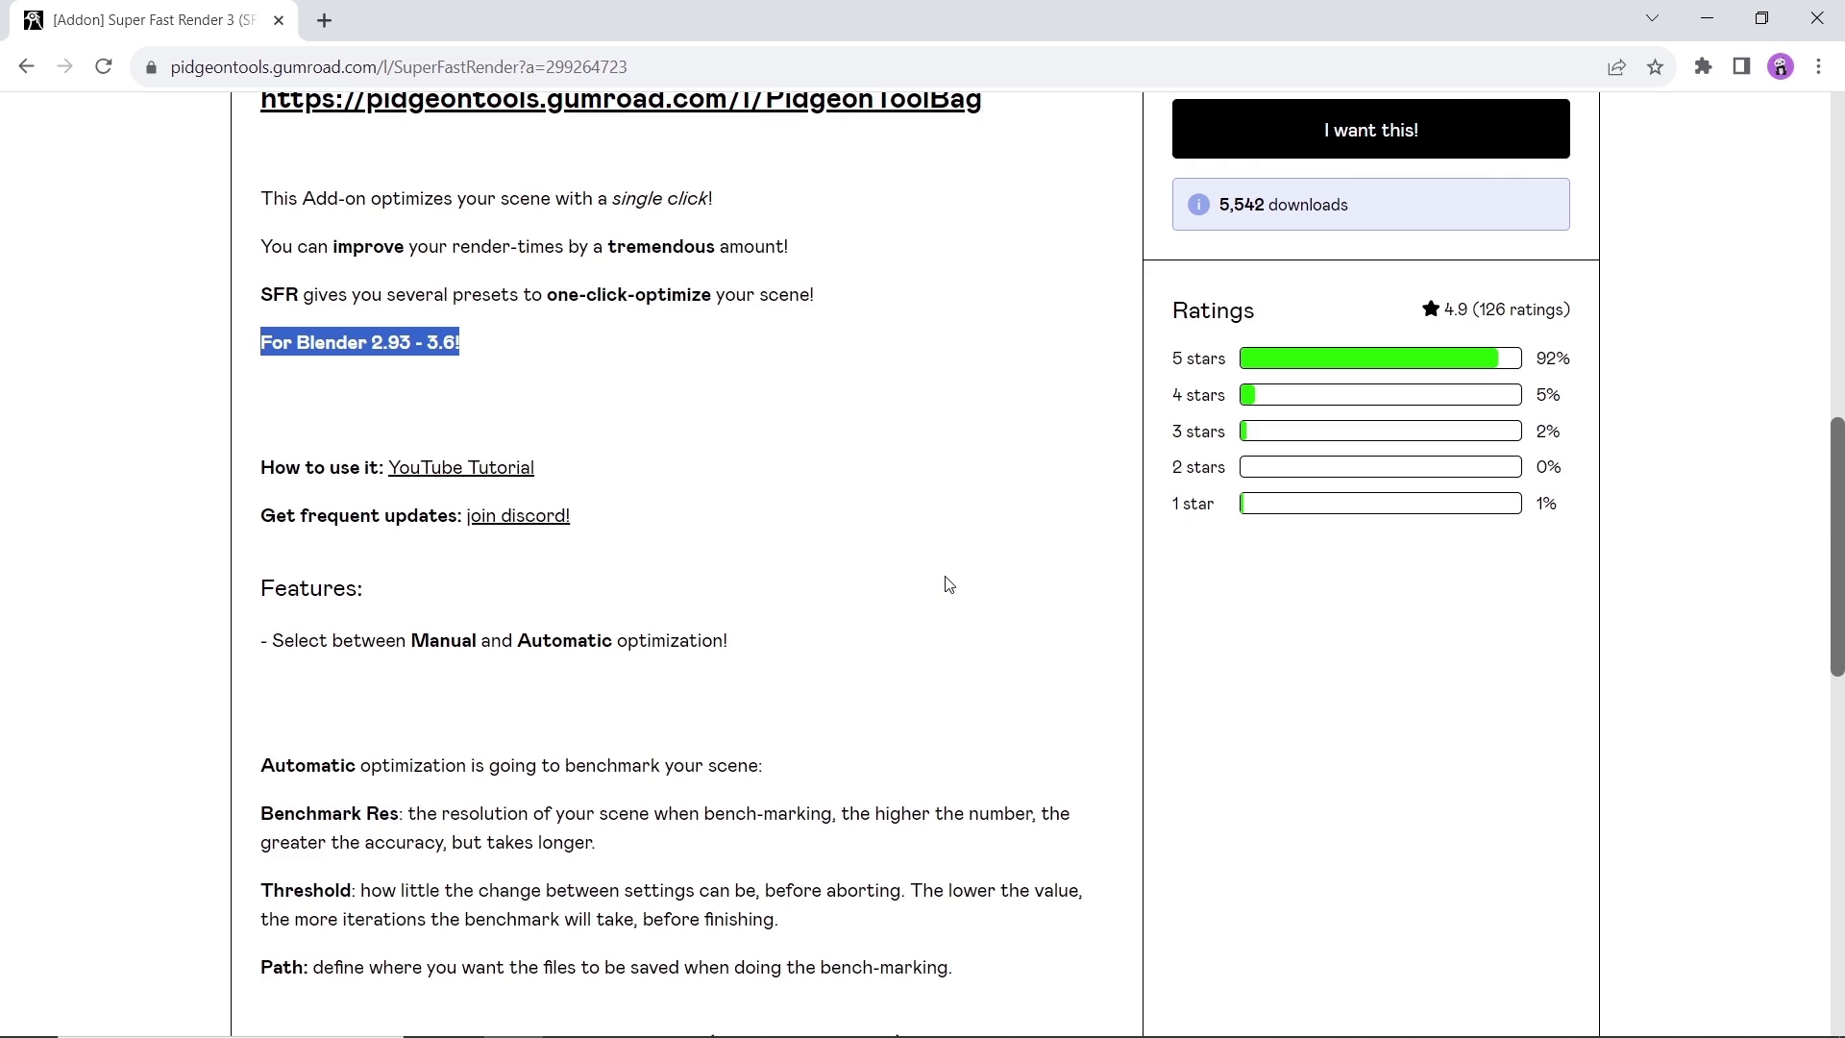
pyautogui.scroll(-3, 949, 584)
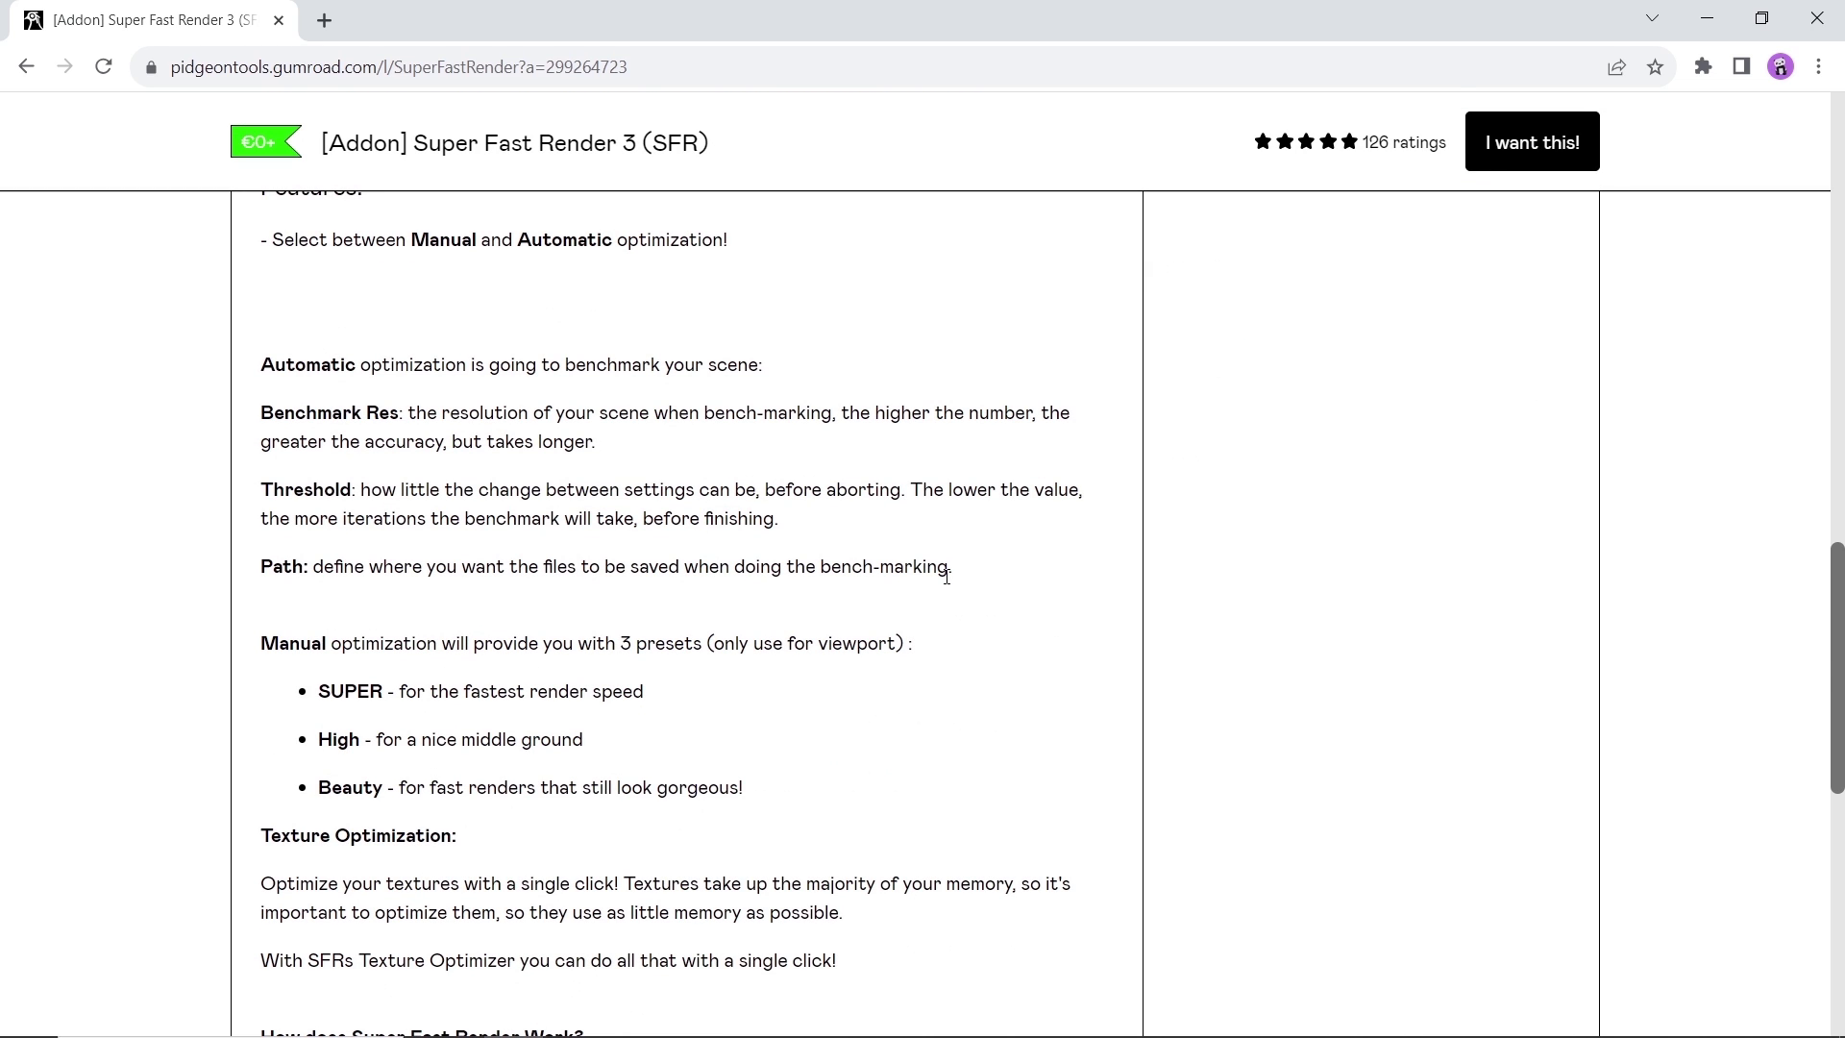